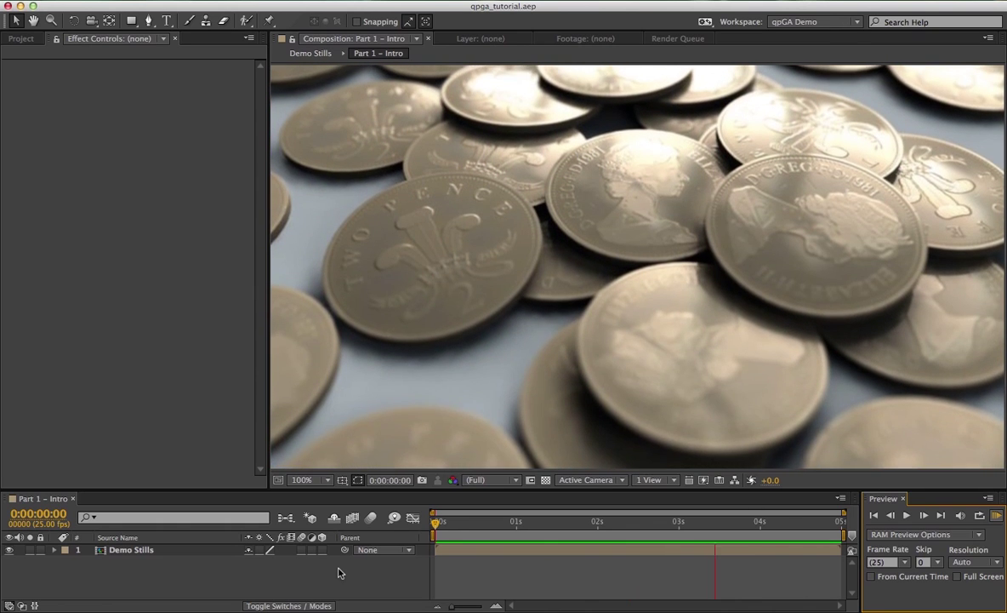
Step: Stop the preview so the composition holds on the pencils image at frame 0
{"action": "key", "text": "space"}
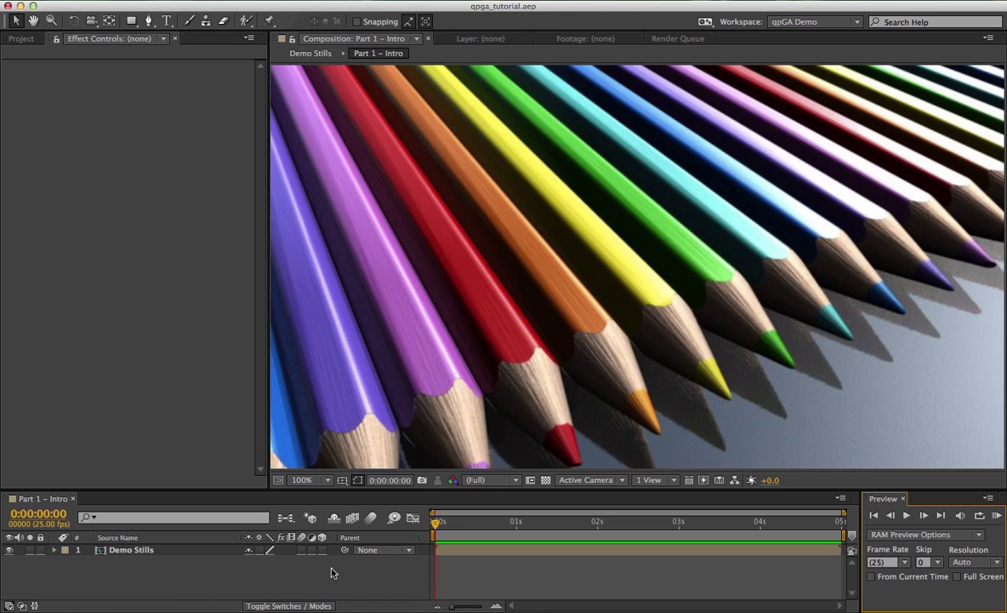
Step: Add a new adjustment layer to the comp above Demo Stills
{"action": "right_click", "coordinate": [190, 523]}
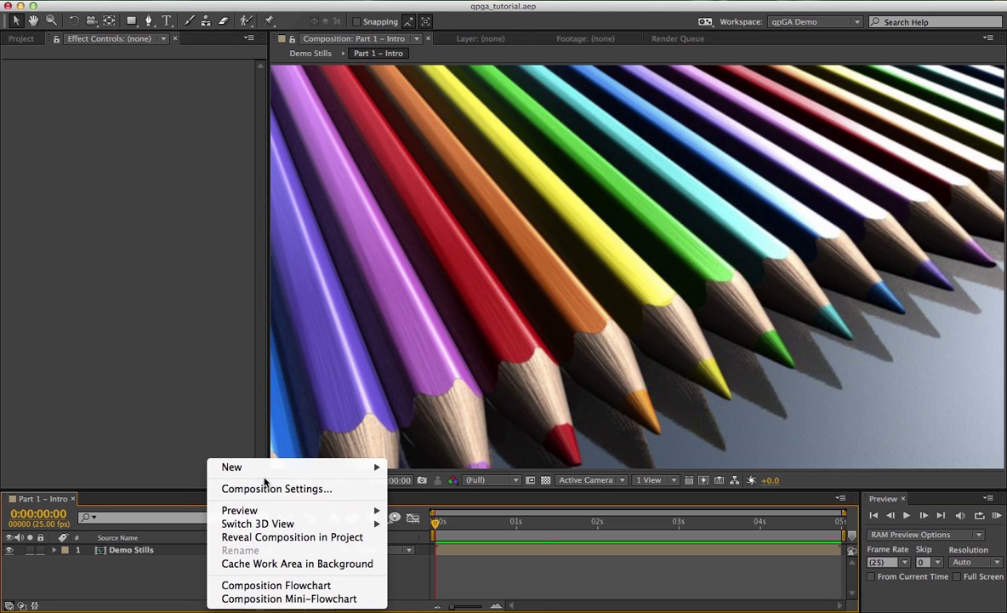
{"action": "mouse_move", "coordinate": [274, 467]}
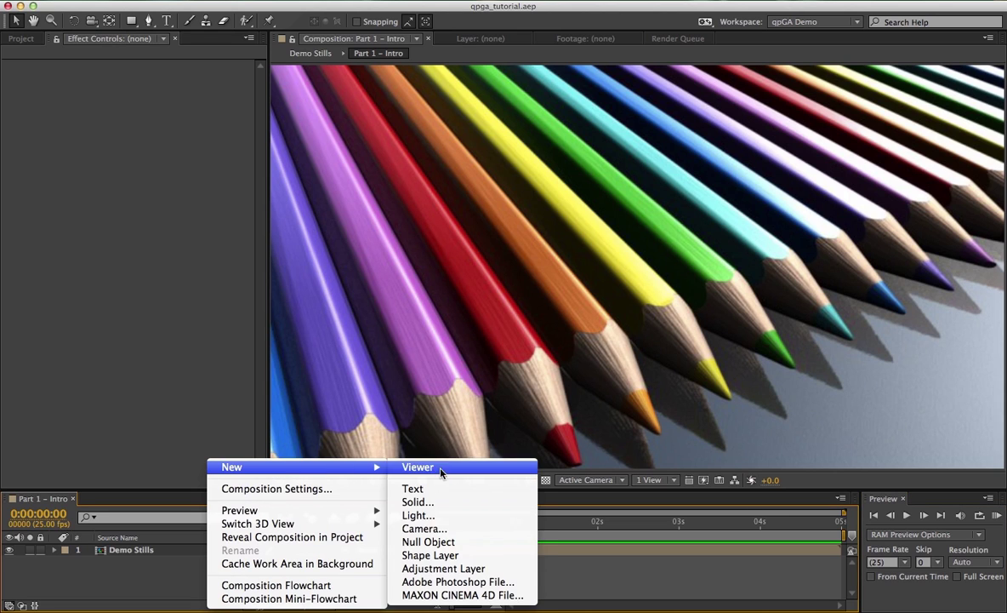
{"action": "left_click", "coordinate": [441, 569]}
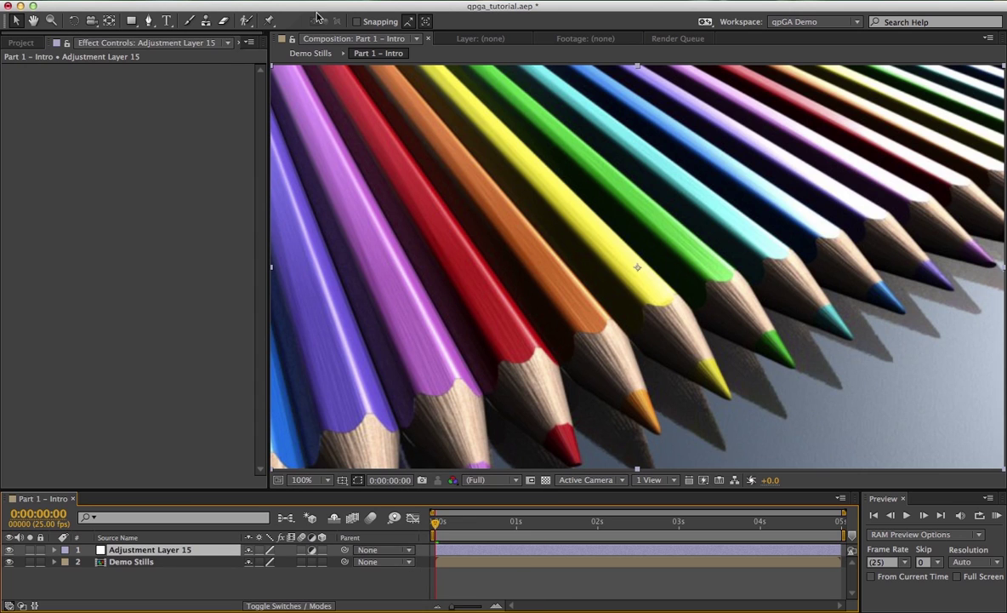
Step: Apply qp Grade Assistant 2 to the adjustment layer to show waveform, vectorscope and parade scopes
{"action": "left_click", "coordinate": [293, 0]}
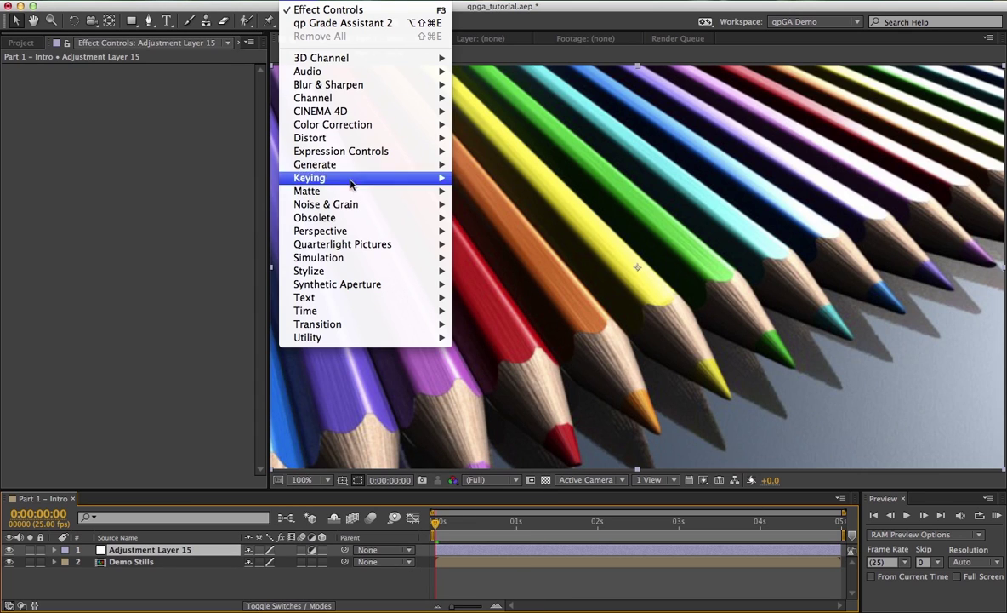
{"action": "mouse_move", "coordinate": [365, 245]}
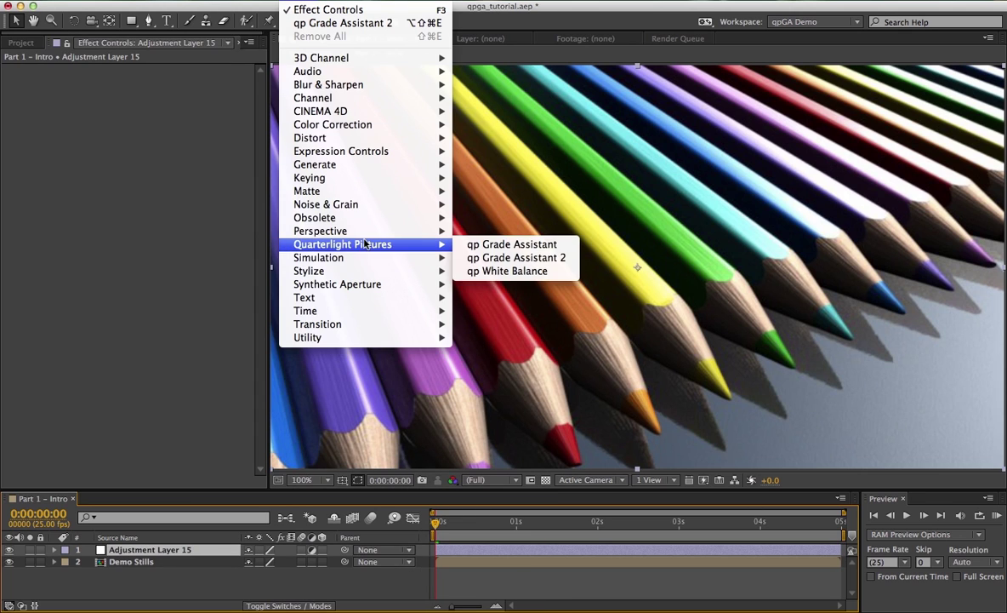
{"action": "left_click", "coordinate": [504, 257]}
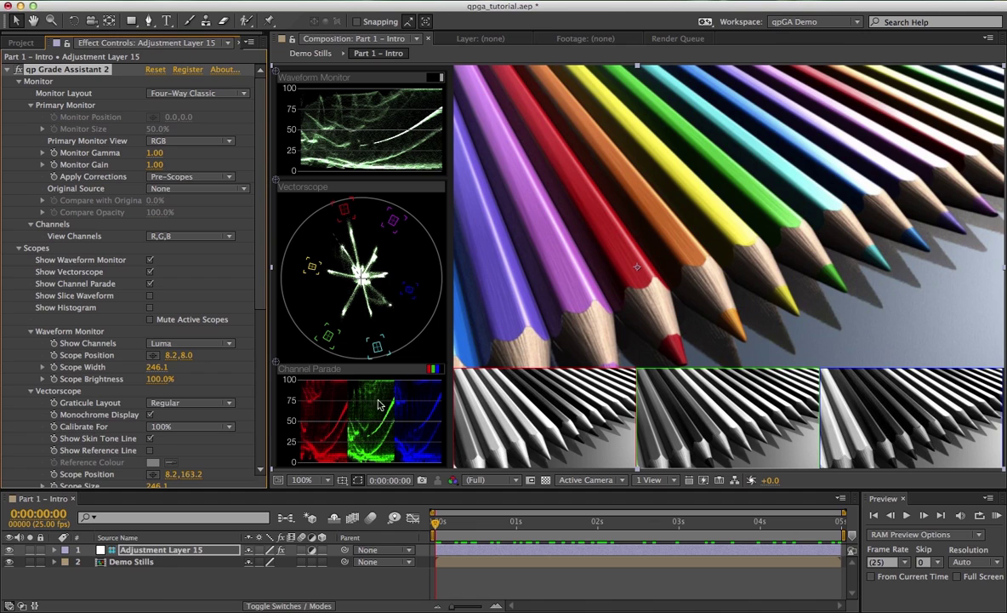
Step: Collapse qp Grade Assistant 2, apply the older qp Grade Assistant, then disable and delete it
{"action": "left_click", "coordinate": [17, 72]}
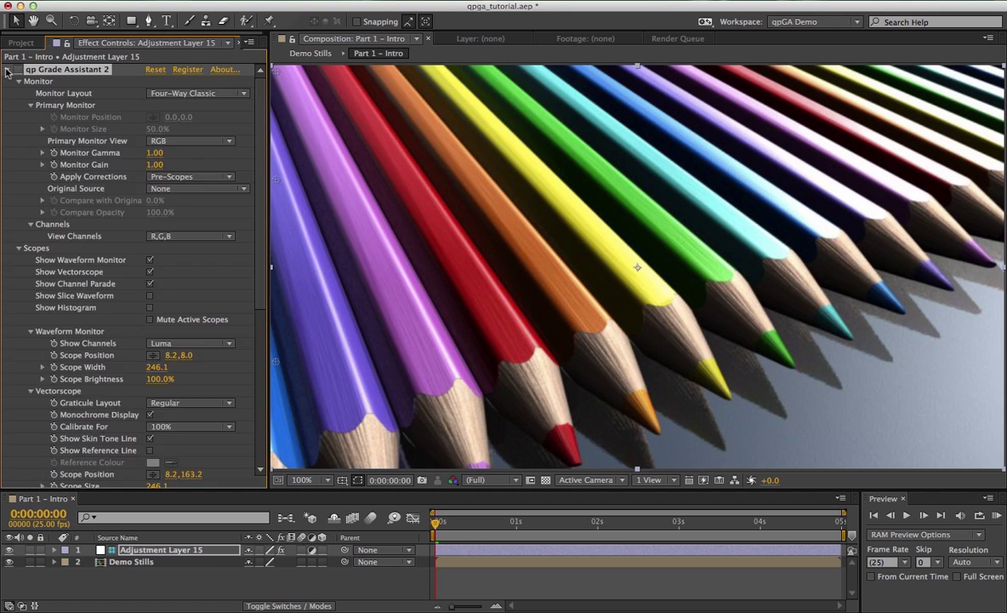
{"action": "left_click", "coordinate": [8, 69]}
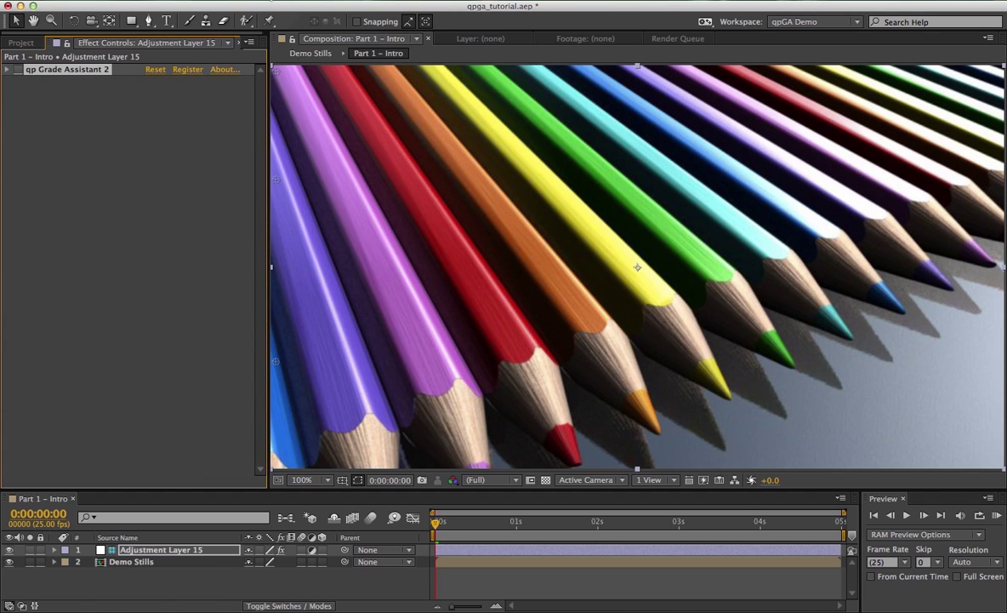
{"action": "left_click", "coordinate": [309, 1]}
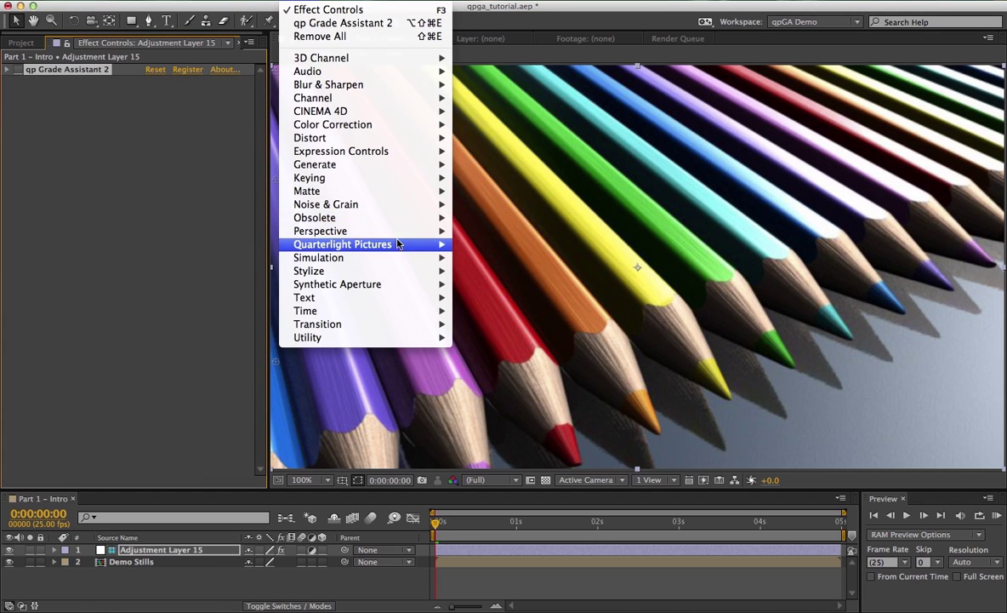
{"action": "mouse_move", "coordinate": [375, 244]}
{"action": "left_click", "coordinate": [498, 246]}
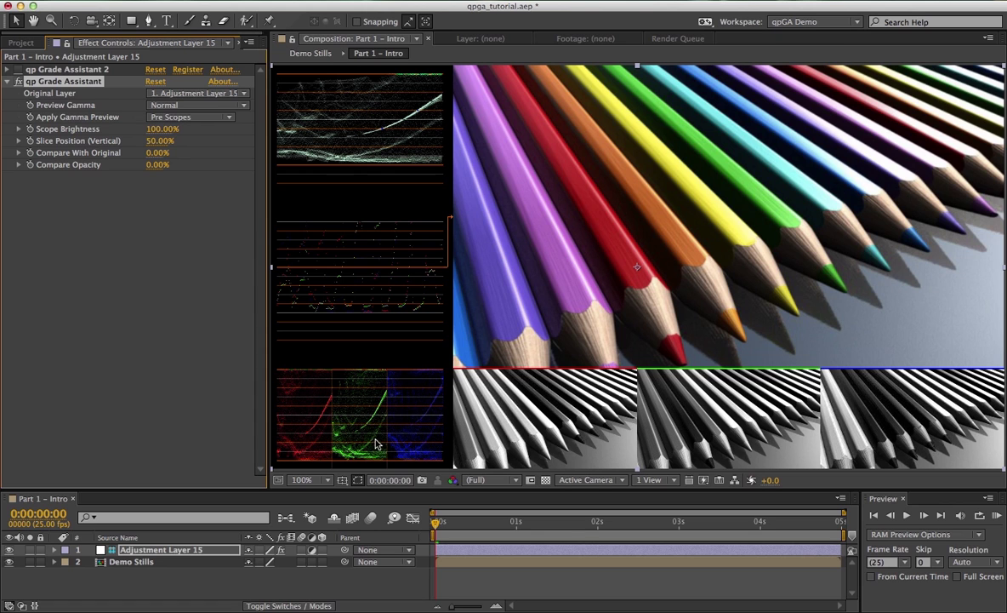
{"action": "left_click", "coordinate": [18, 81]}
{"action": "key", "text": "Delete"}
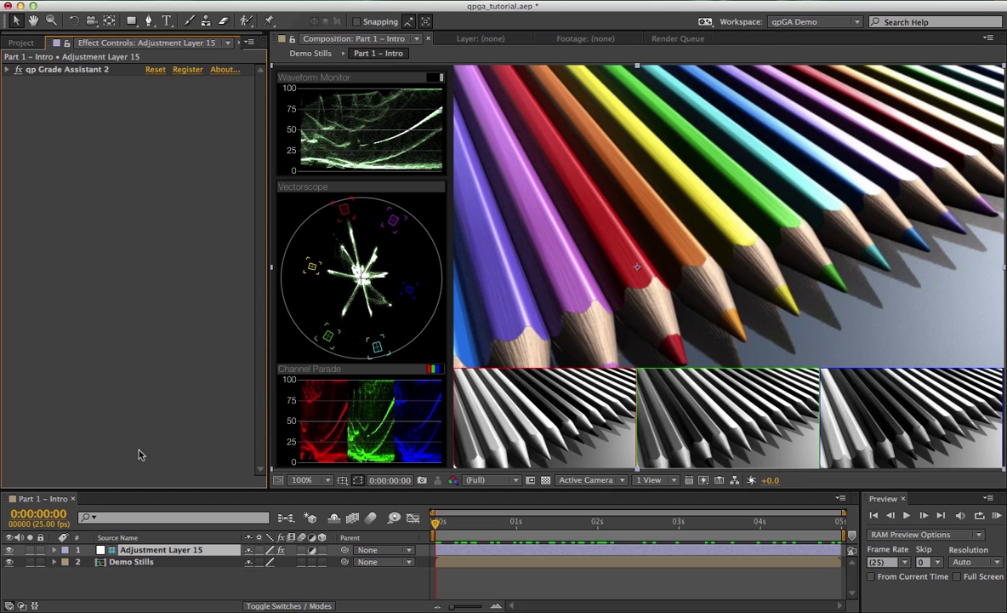
Step: Nest Part 1 – Intro from the 01-Comps folder into a new comp, Part 1 – Intro 2
{"action": "left_click", "coordinate": [21, 42]}
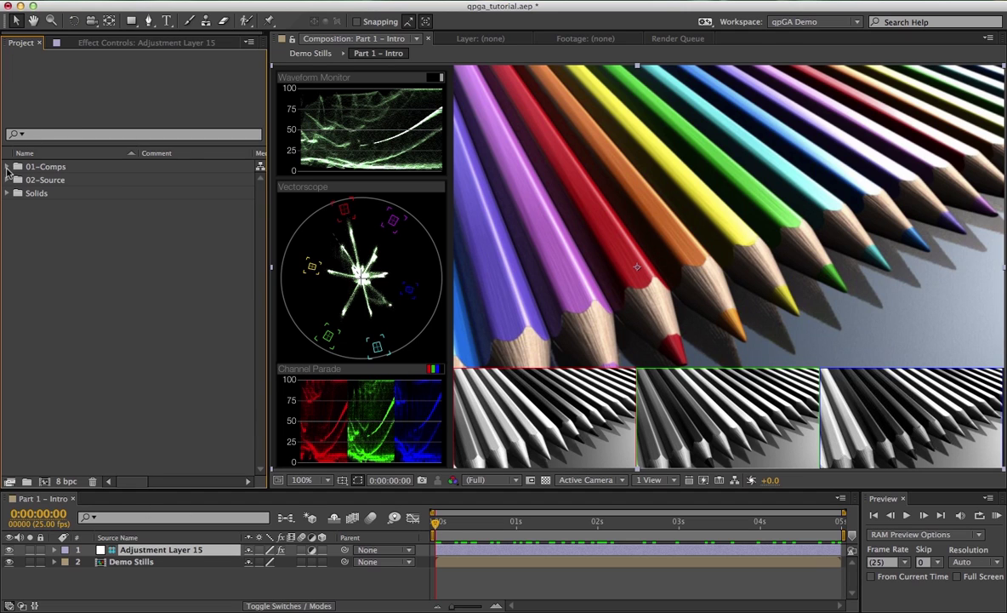
{"action": "left_click", "coordinate": [8, 166]}
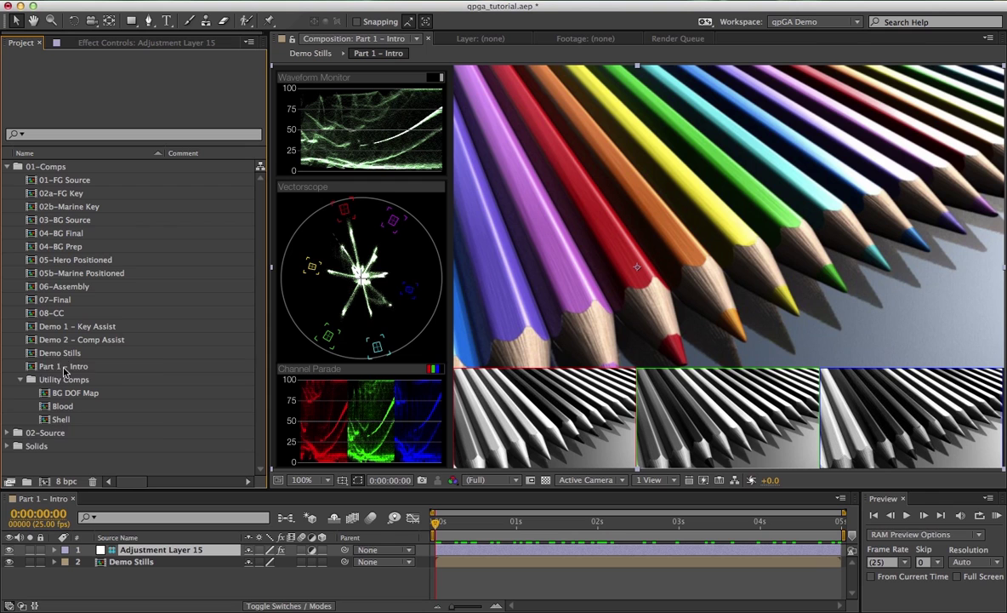
{"action": "left_click_drag", "start_coordinate": [60, 366], "coordinate": [43, 483]}
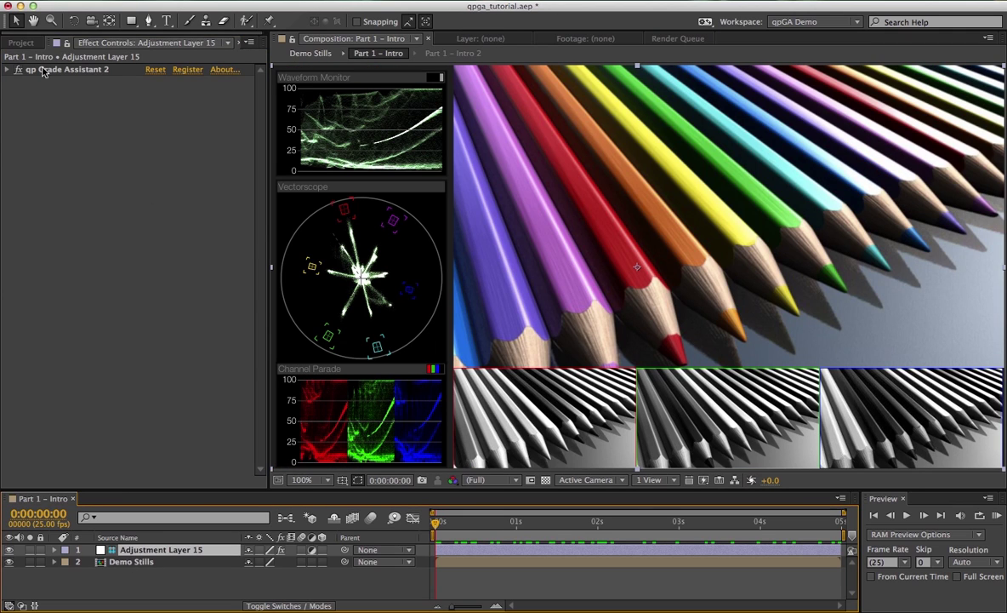
Step: Expand qp Grade Assistant 2, reveal the adjustment layer's Position, and undo a trial layer move
{"action": "left_click", "coordinate": [9, 73]}
{"action": "scroll", "coordinate": [119, 238], "scroll_direction": "down", "scroll_amount": 5}
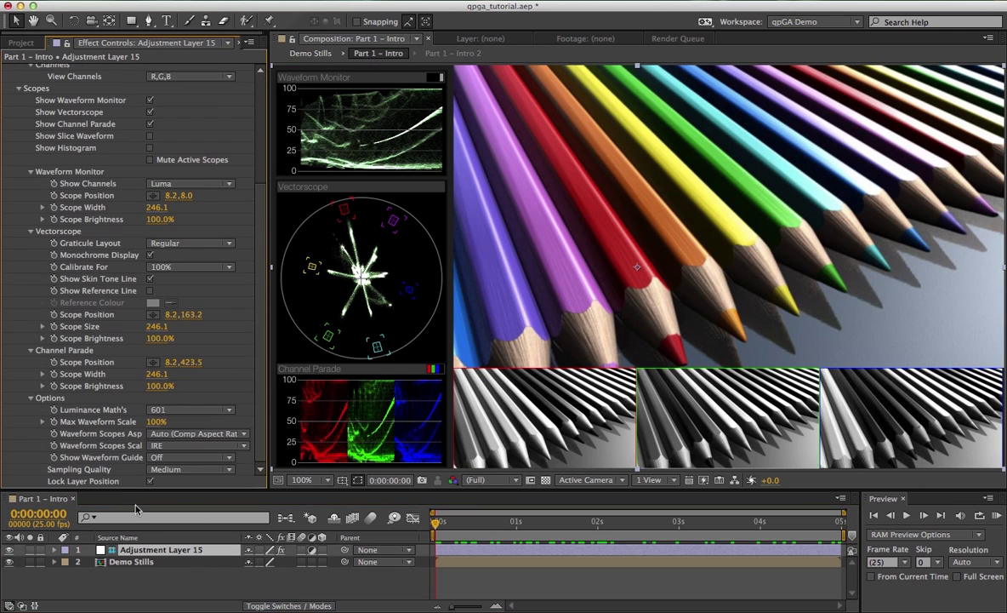
{"action": "left_click", "coordinate": [130, 553]}
{"action": "key", "text": "p"}
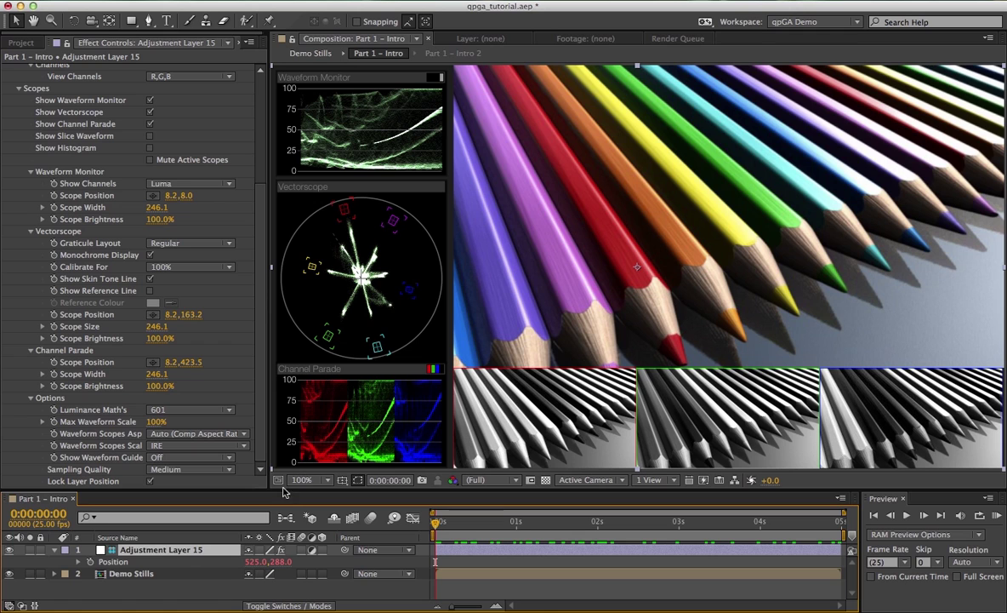
{"action": "scroll", "coordinate": [85, 119], "scroll_direction": "up", "scroll_amount": 5}
{"action": "scroll", "coordinate": [82, 76], "scroll_direction": "up", "scroll_amount": 5}
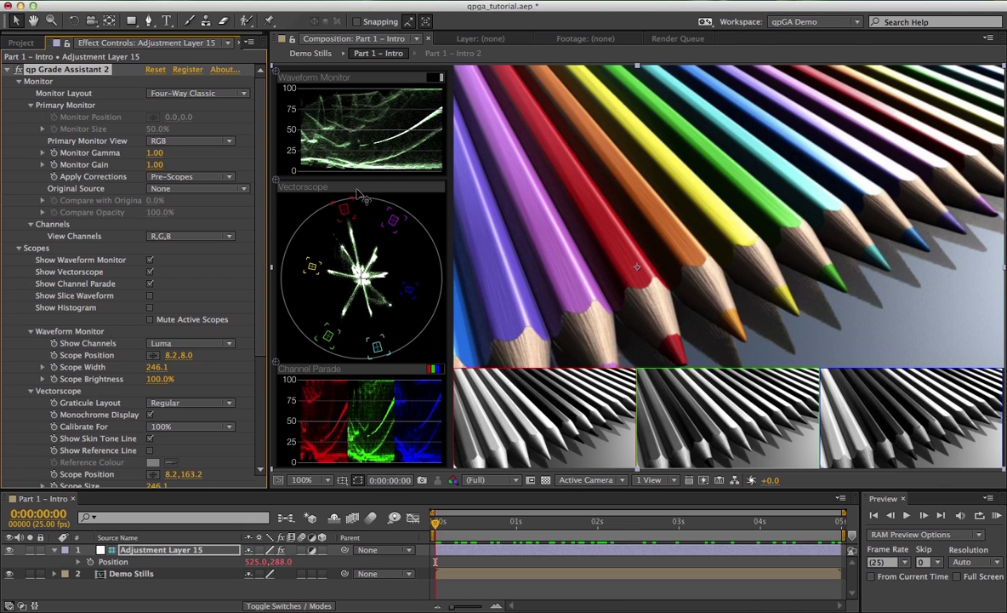
{"action": "left_click_drag", "start_coordinate": [313, 194], "coordinate": [359, 192]}
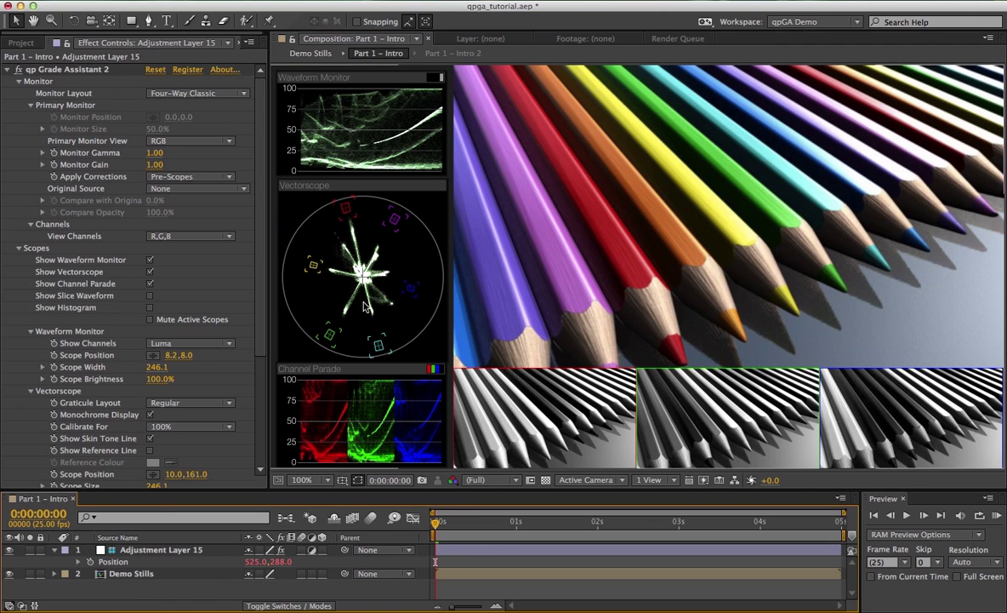
{"action": "left_click_drag", "start_coordinate": [499, 174], "coordinate": [586, 197]}
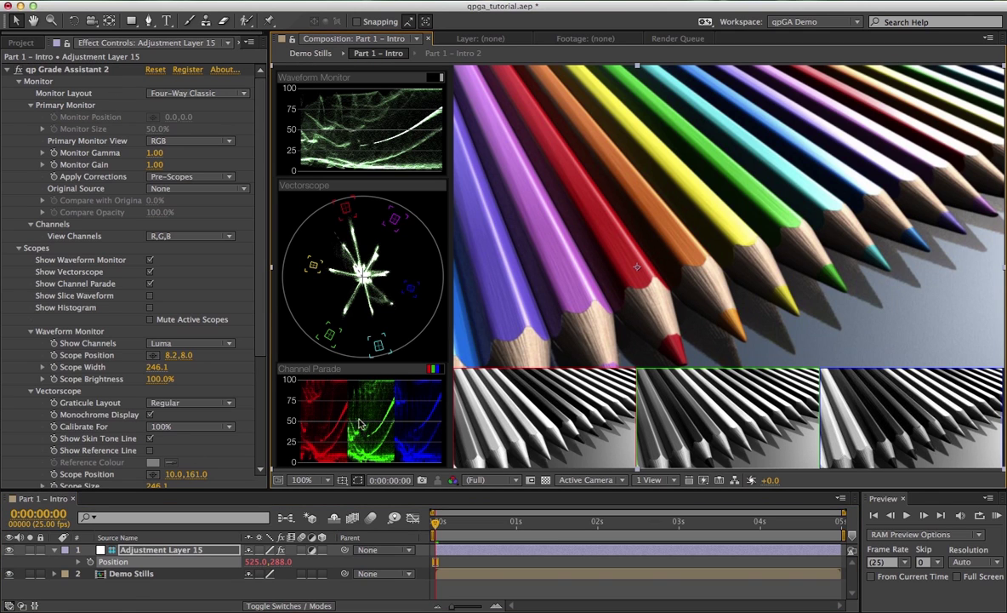
{"action": "key", "text": "ctrl+z"}
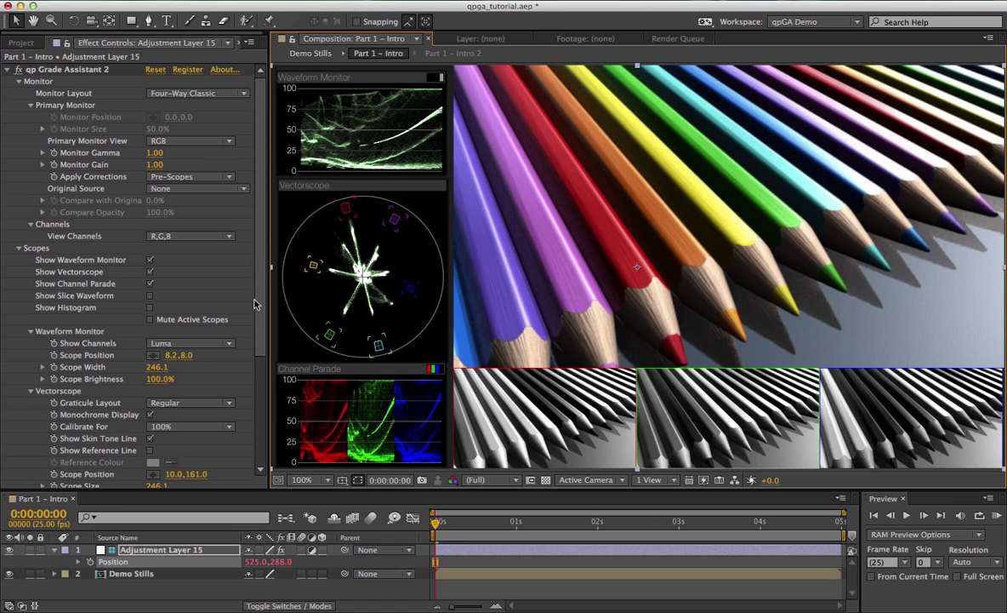
Step: Uncheck Lock Layer Position and nudge the scopes overlay up and to the right
{"action": "scroll", "coordinate": [256, 335], "scroll_direction": "down", "scroll_amount": 1}
{"action": "scroll", "coordinate": [255, 334], "scroll_direction": "down", "scroll_amount": 5}
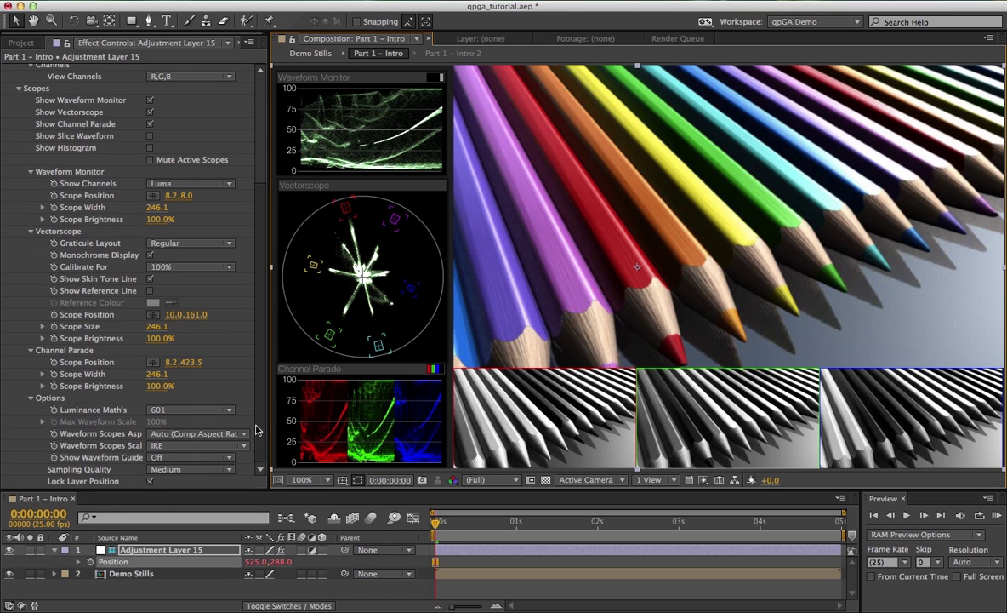
{"action": "left_click", "coordinate": [150, 482]}
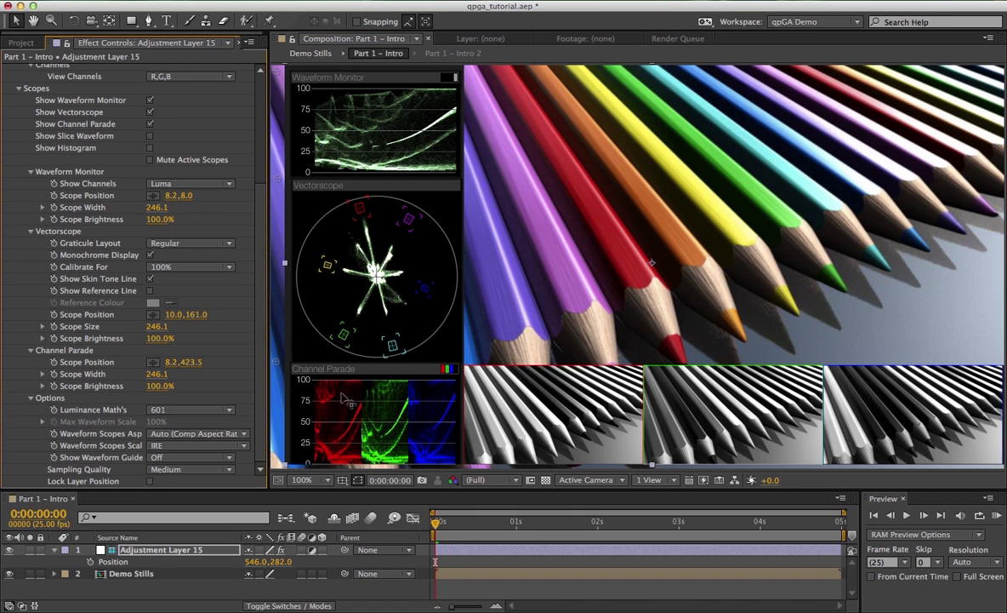
{"action": "mouse_move", "coordinate": [436, 265]}
{"action": "left_mouse_down"}
{"action": "mouse_move", "coordinate": [586, 217]}
{"action": "mouse_move", "coordinate": [444, 254]}
{"action": "left_mouse_up"}
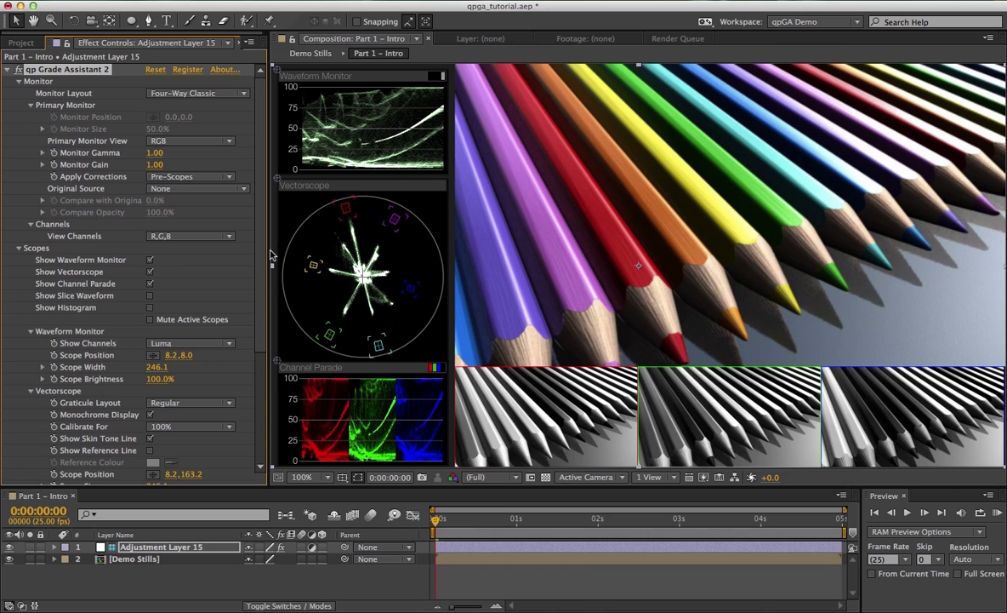
Step: Switch Monitor Layout to Four-Way Split and hide the waveform, vectorscope and channel parade
{"action": "scroll", "coordinate": [220, 153], "scroll_direction": "down", "scroll_amount": 2}
{"action": "scroll", "coordinate": [220, 155], "scroll_direction": "down", "scroll_amount": 2}
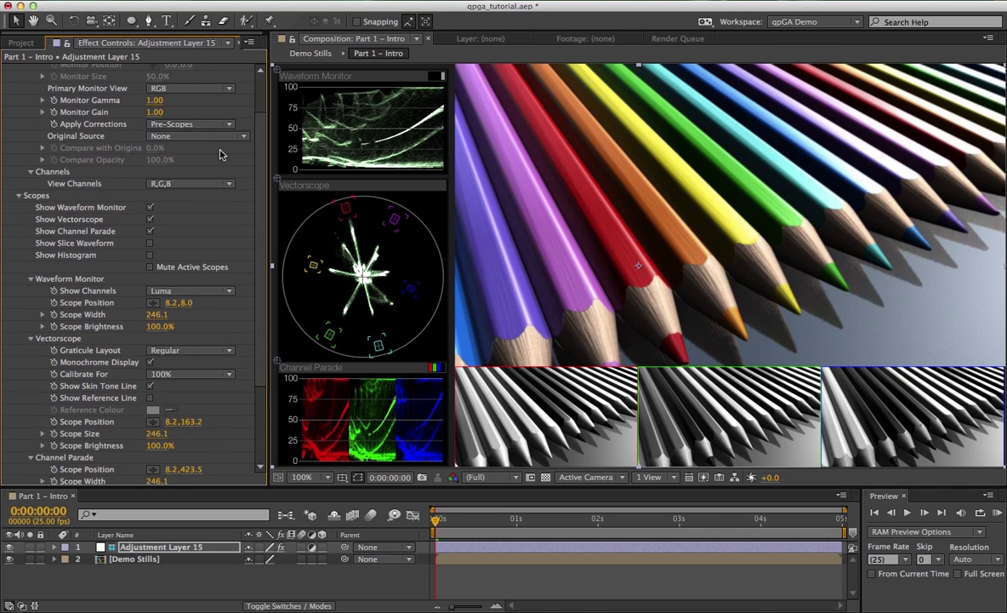
{"action": "scroll", "coordinate": [208, 127], "scroll_direction": "up", "scroll_amount": 4}
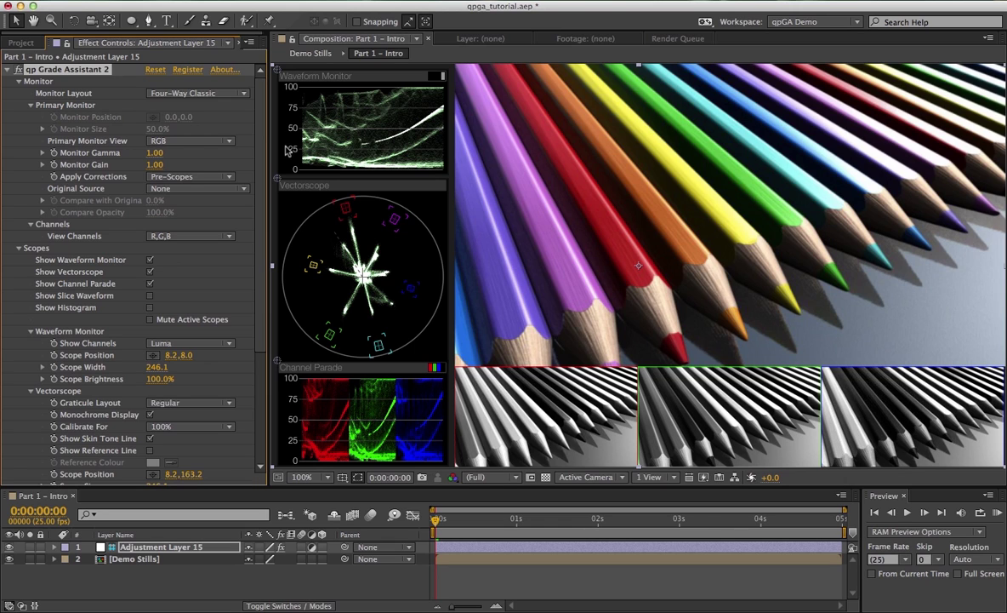
{"action": "left_click", "coordinate": [204, 93]}
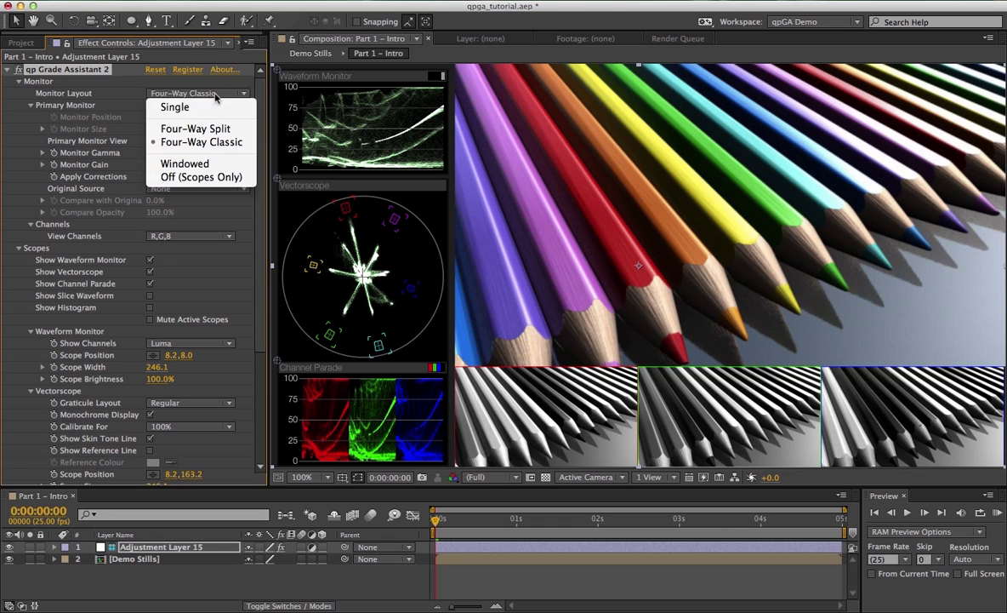
{"action": "left_click", "coordinate": [194, 116]}
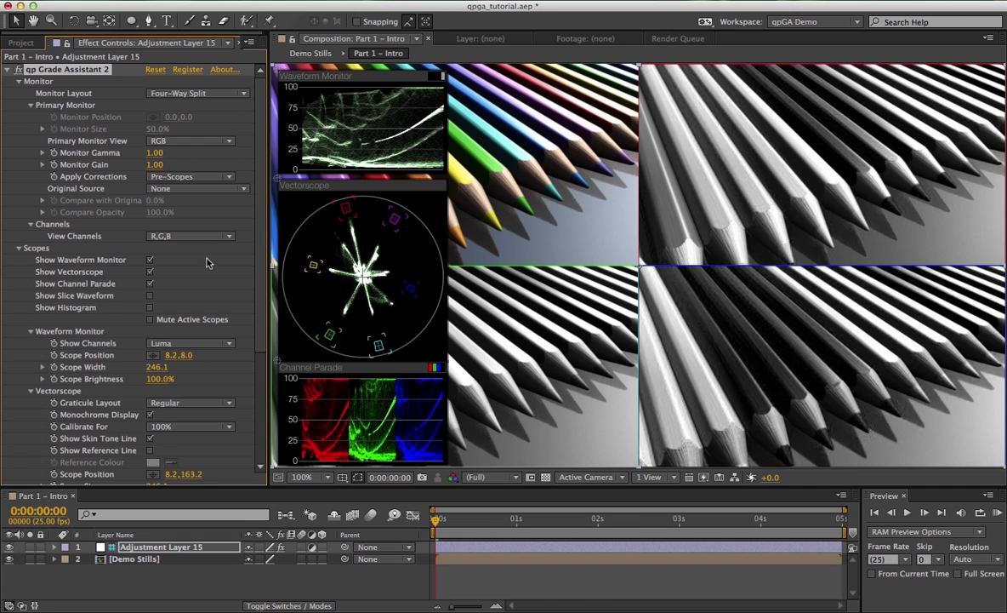
{"action": "left_click", "coordinate": [150, 260]}
{"action": "left_click", "coordinate": [149, 271]}
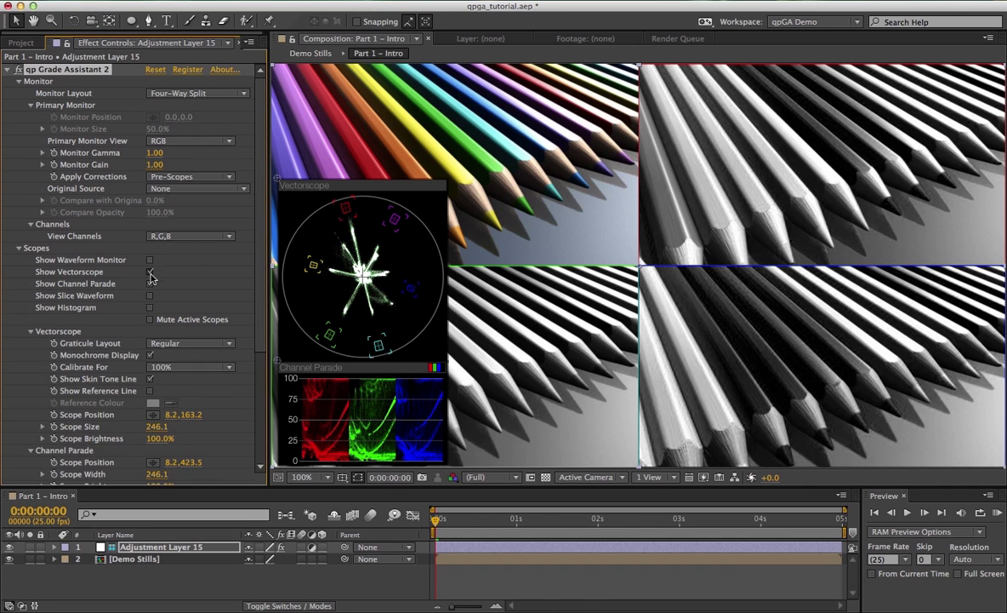
{"action": "left_click", "coordinate": [150, 283]}
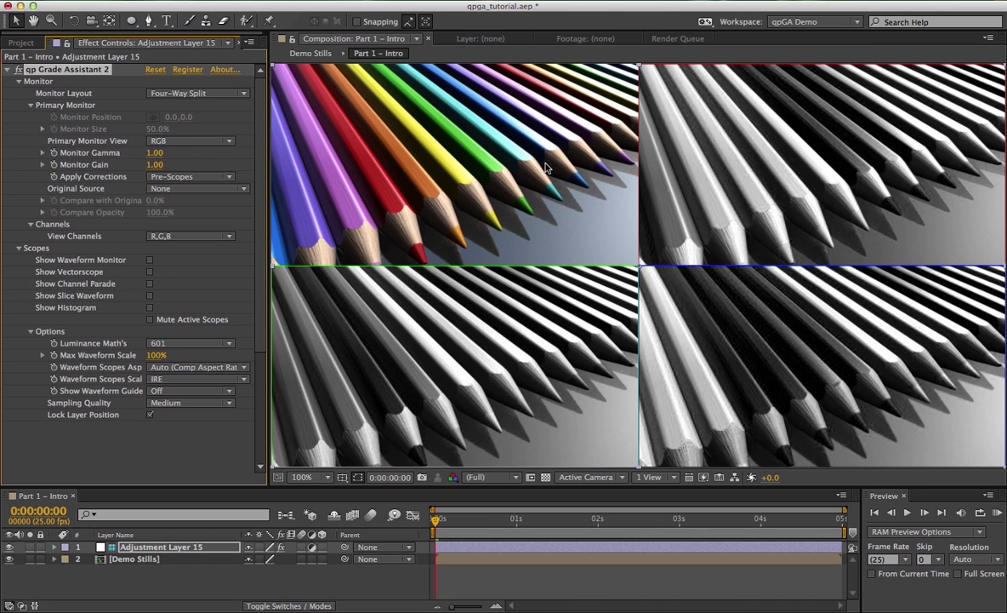
Step: Try the Single layout, then Windowed, moving the image window right and enlarging it to 74%
{"action": "left_click", "coordinate": [182, 95]}
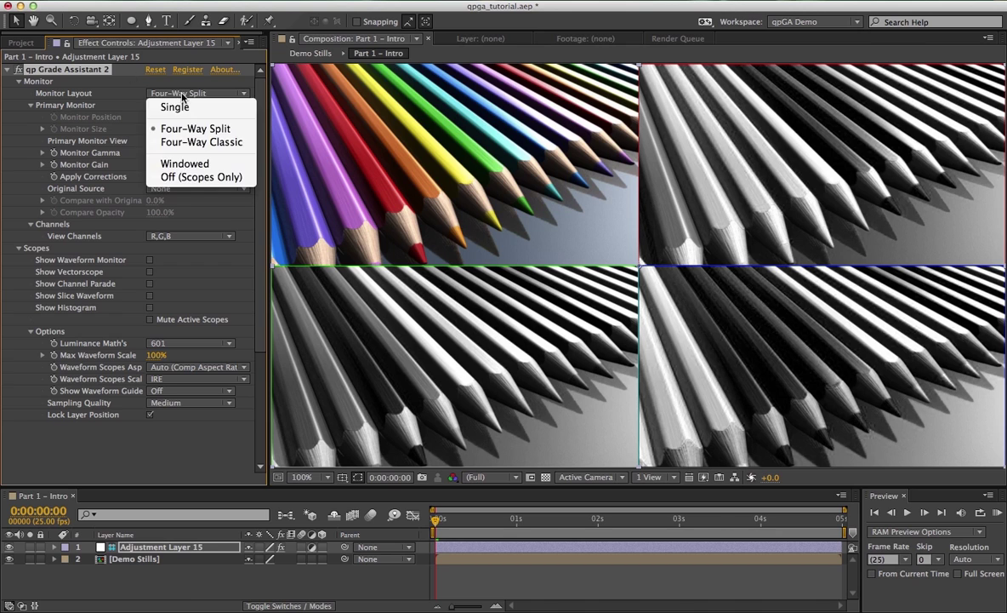
{"action": "left_click", "coordinate": [174, 107]}
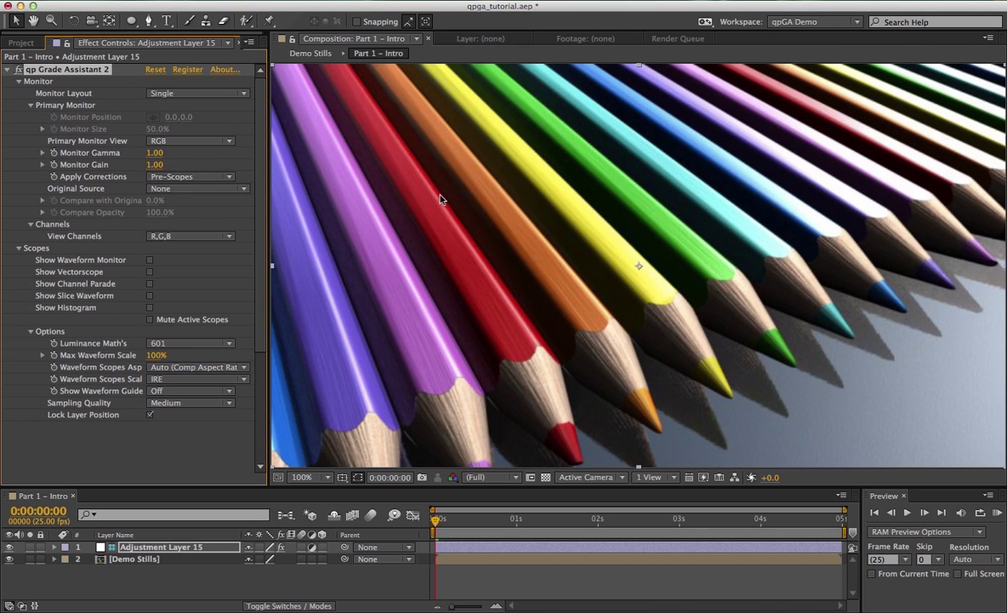
{"action": "left_click", "coordinate": [189, 94]}
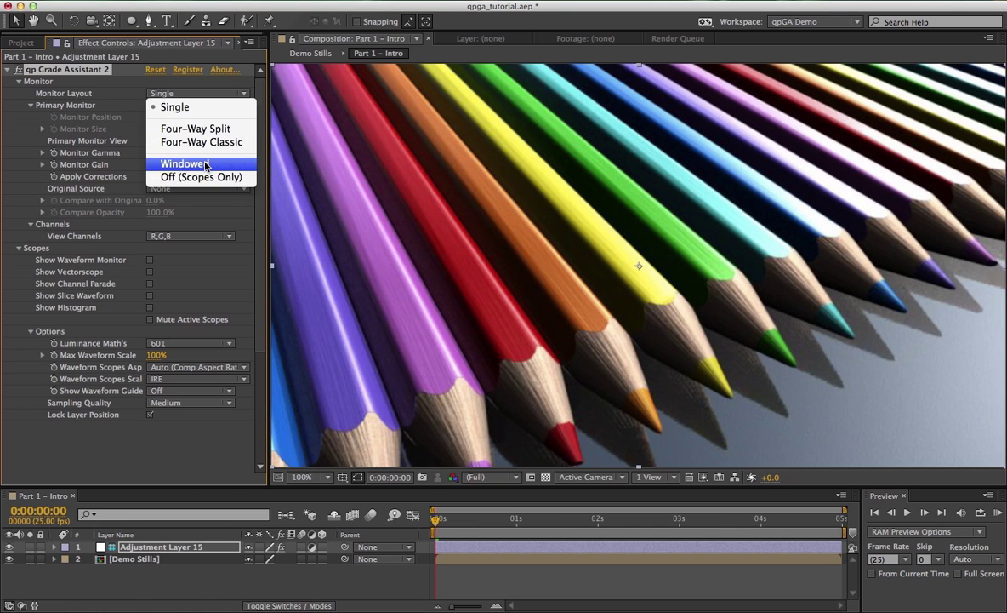
{"action": "left_click", "coordinate": [205, 164]}
{"action": "left_click_drag", "start_coordinate": [395, 83], "coordinate": [501, 102]}
{"action": "left_click_drag", "start_coordinate": [721, 285], "coordinate": [906, 357]}
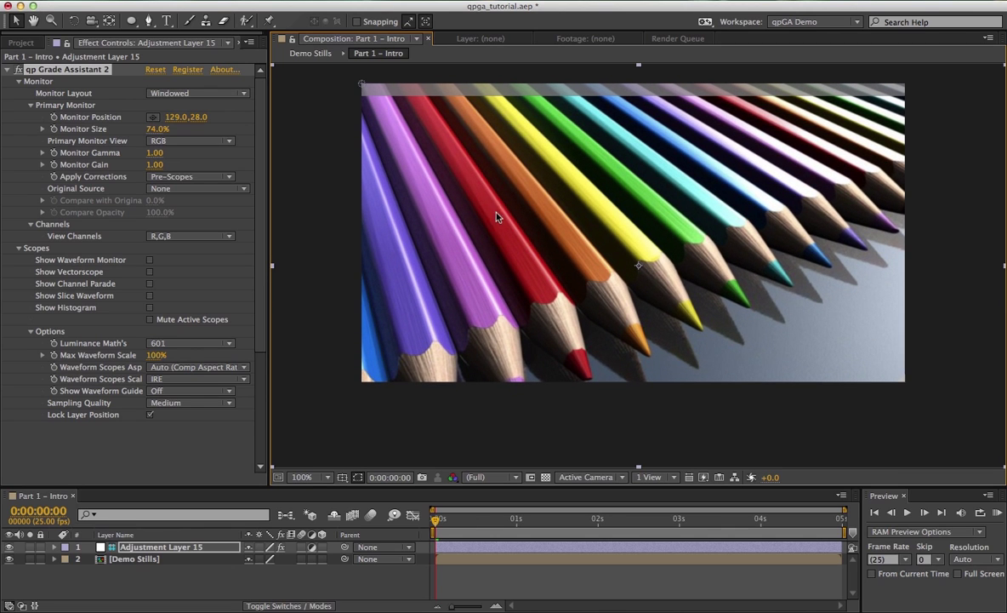
Step: Set Monitor Layout to Off (Scopes Only) and turn on Show Waveform Monitor
{"action": "left_click", "coordinate": [182, 95]}
{"action": "left_click", "coordinate": [181, 178]}
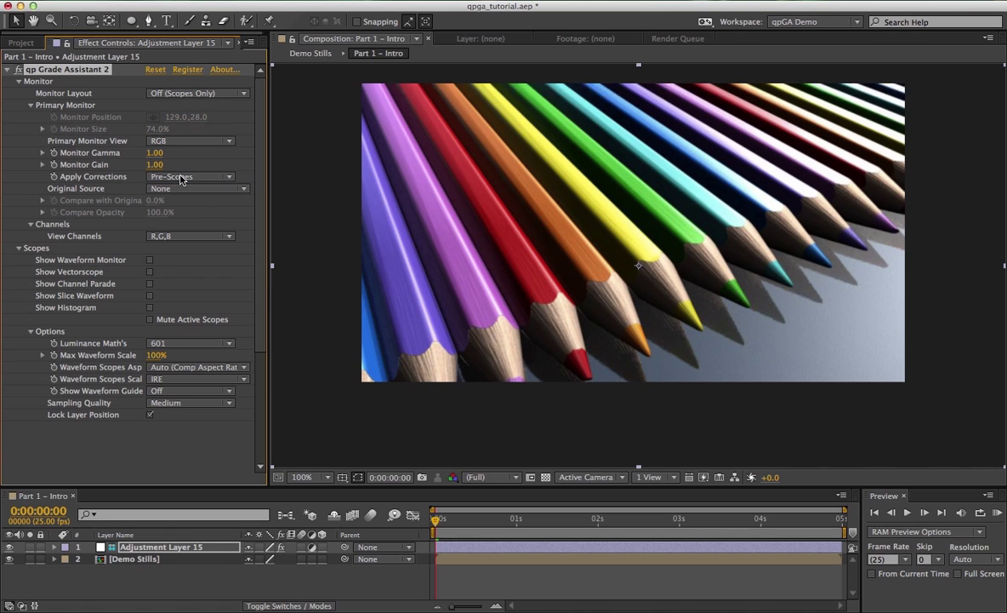
{"action": "left_click", "coordinate": [149, 261]}
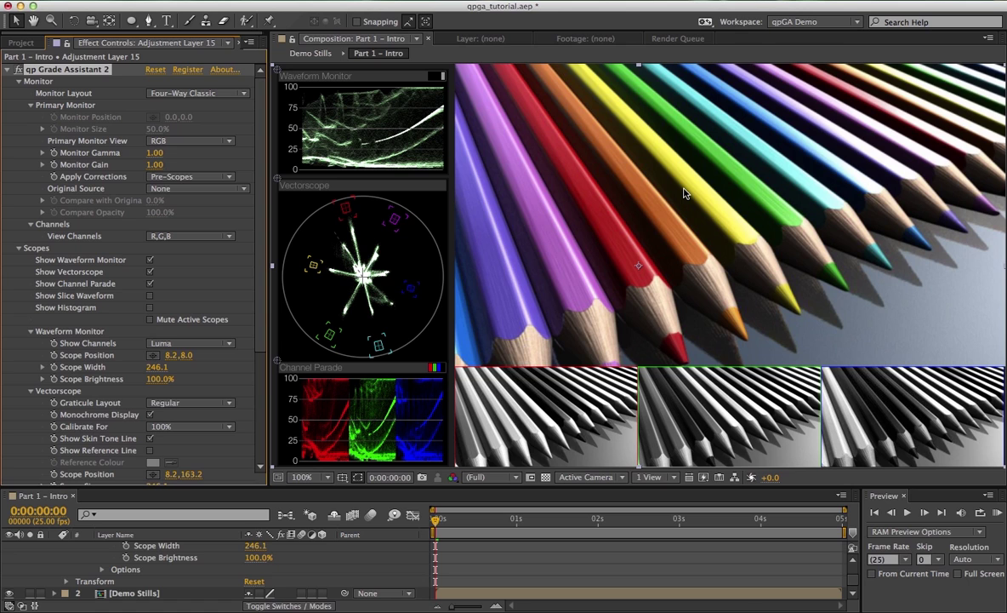
Step: Preview the Primary Monitor View as Alpha, then as Luminance
{"action": "left_click", "coordinate": [208, 140]}
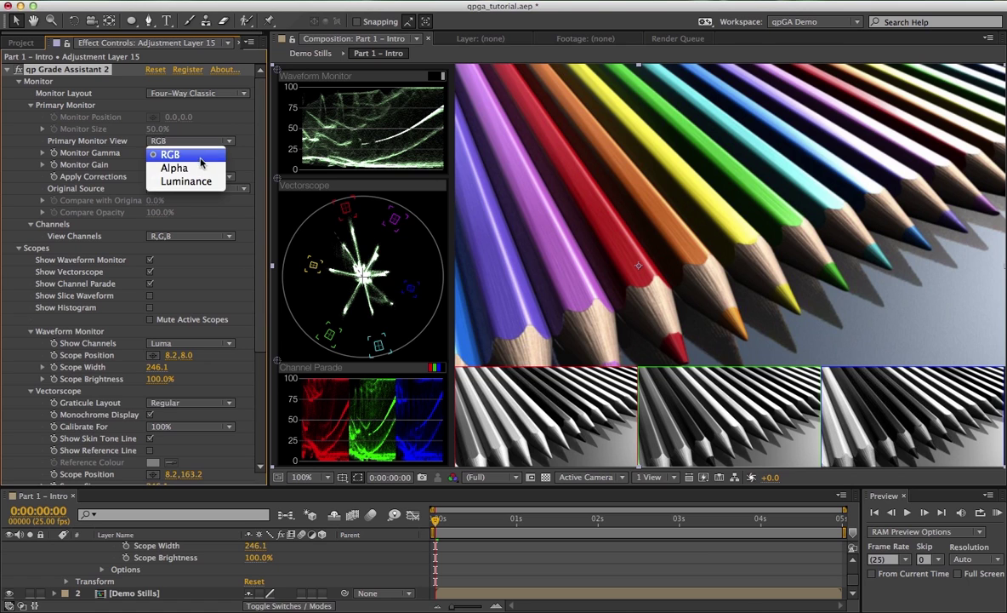
{"action": "left_click", "coordinate": [199, 170]}
{"action": "left_click", "coordinate": [189, 140]}
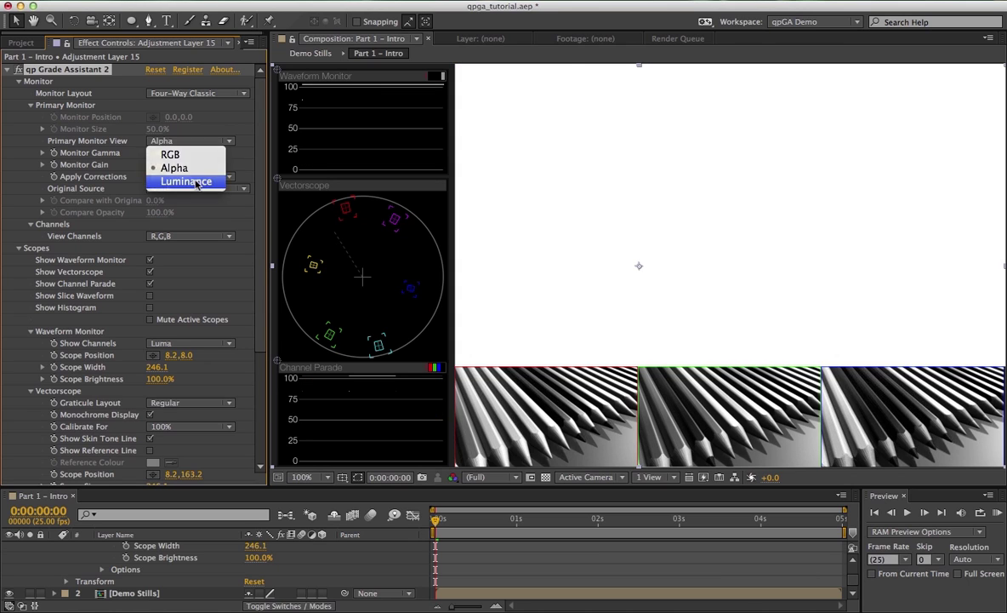
{"action": "left_click", "coordinate": [196, 181]}
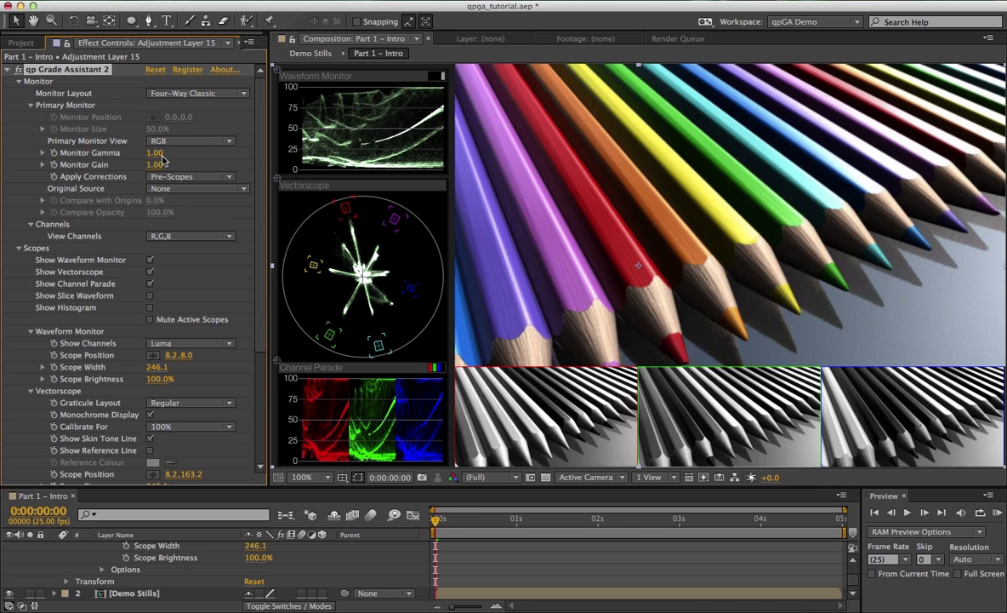
Step: Lower Monitor Gamma to darken the preview, then reset it to 1.00
{"action": "mouse_move", "coordinate": [147, 153]}
{"action": "left_mouse_down"}
{"action": "mouse_move", "coordinate": [83, 150]}
{"action": "mouse_move", "coordinate": [189, 156]}
{"action": "mouse_move", "coordinate": [158, 154]}
{"action": "left_mouse_up"}
{"action": "right_click", "coordinate": [161, 154]}
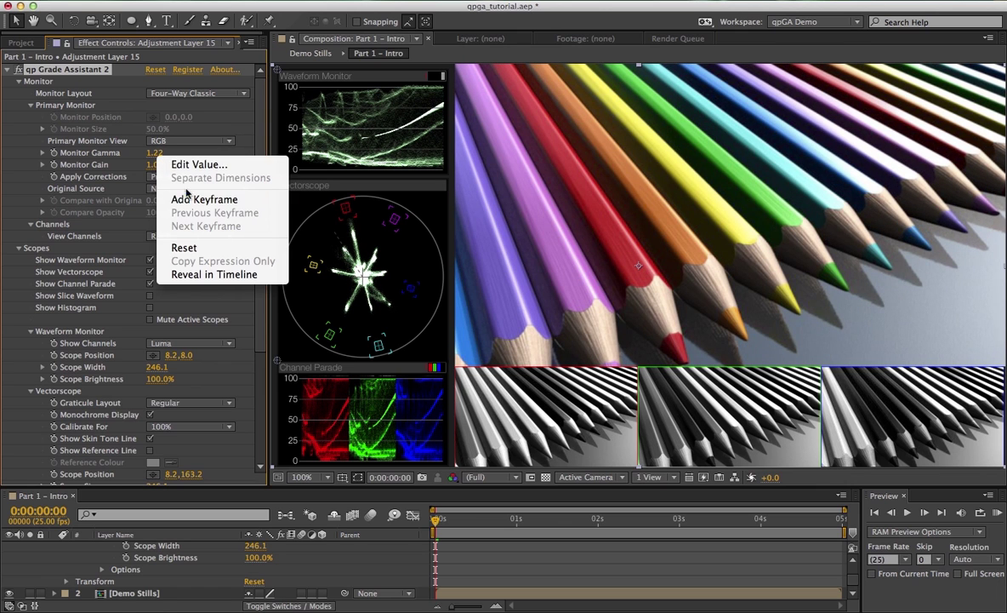
{"action": "left_click", "coordinate": [184, 247]}
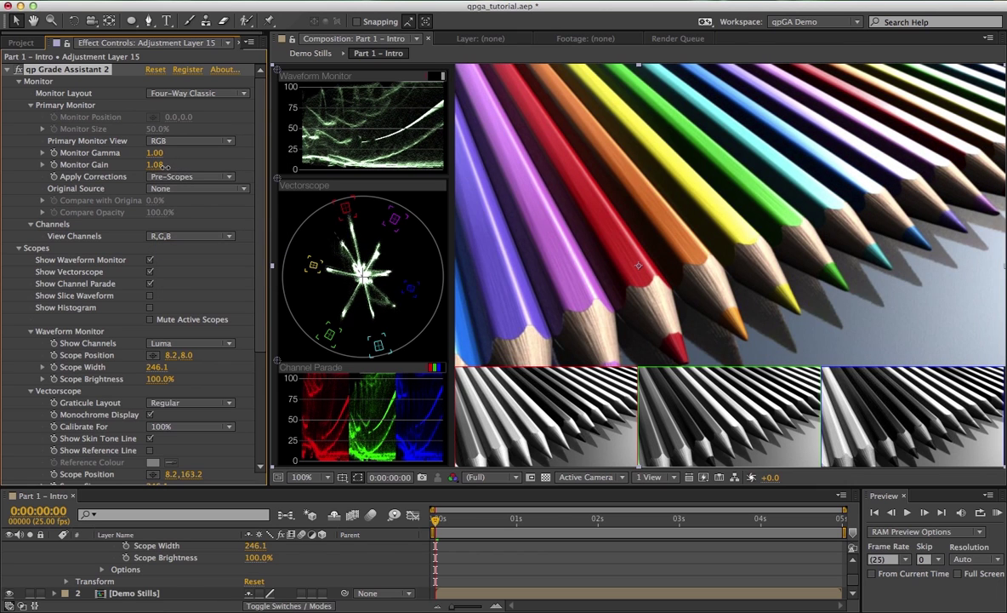
Step: Scrub Monitor Gain brighter and darker, then reset it to 1.00
{"action": "mouse_move", "coordinate": [165, 164]}
{"action": "left_mouse_down"}
{"action": "mouse_move", "coordinate": [187, 165]}
{"action": "mouse_move", "coordinate": [123, 168]}
{"action": "mouse_move", "coordinate": [149, 165]}
{"action": "left_mouse_up"}
{"action": "right_click", "coordinate": [153, 165]}
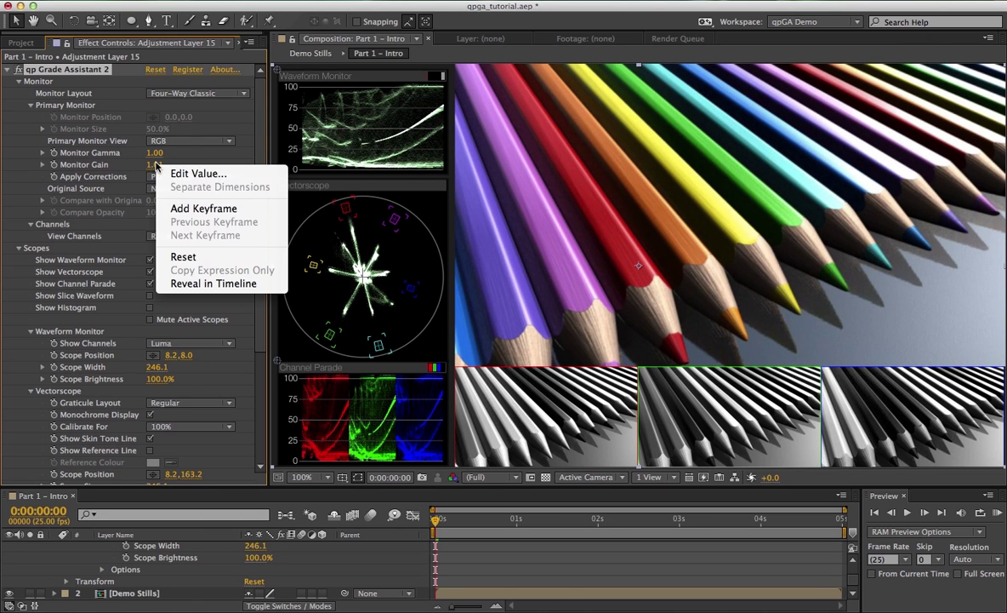
{"action": "left_click", "coordinate": [183, 256]}
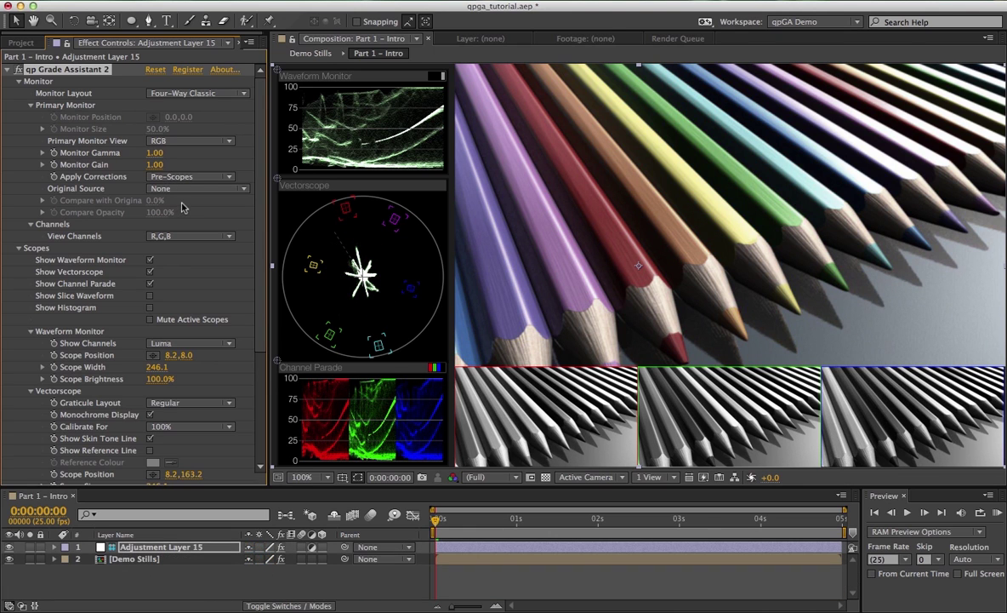
Step: Set Original Source to 2. Demo Stills and drag a Compare with Original split across the pencils
{"action": "left_click", "coordinate": [173, 189]}
{"action": "left_click", "coordinate": [183, 236]}
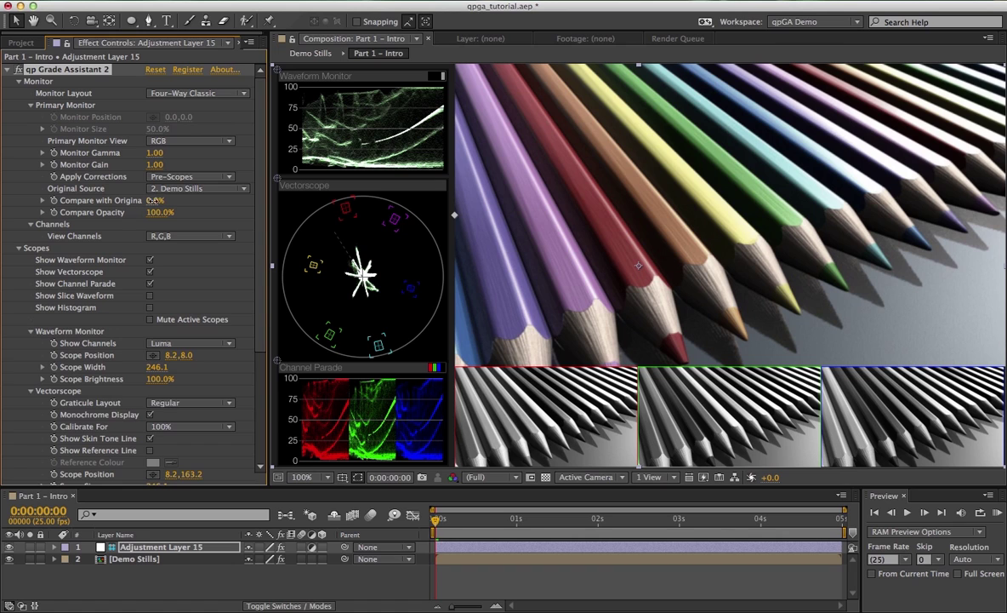
{"action": "mouse_move", "coordinate": [149, 200]}
{"action": "left_mouse_down"}
{"action": "mouse_move", "coordinate": [212, 200]}
{"action": "mouse_move", "coordinate": [144, 200]}
{"action": "left_mouse_up"}
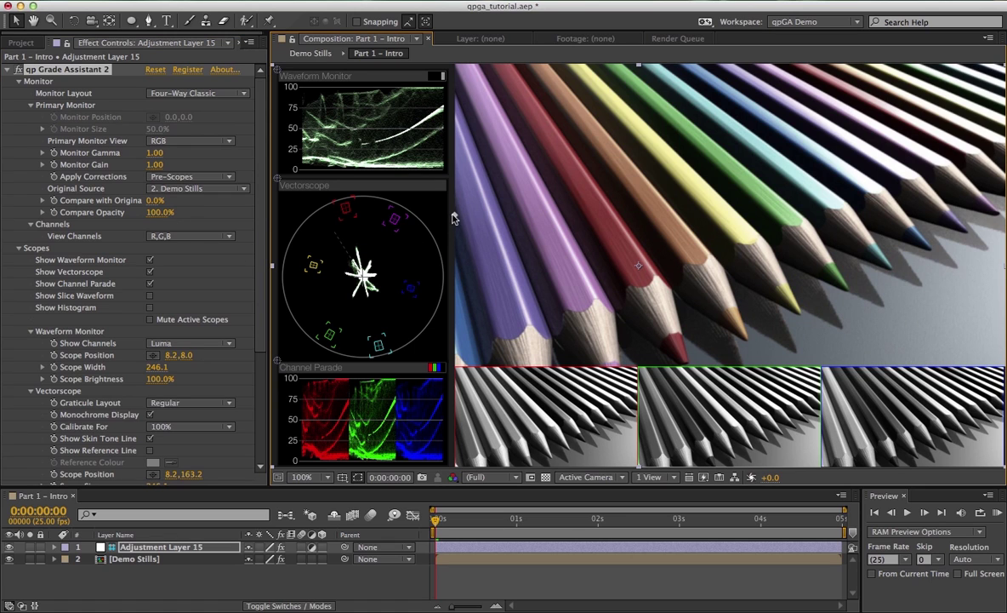
{"action": "left_click_drag", "start_coordinate": [453, 218], "coordinate": [205, 230]}
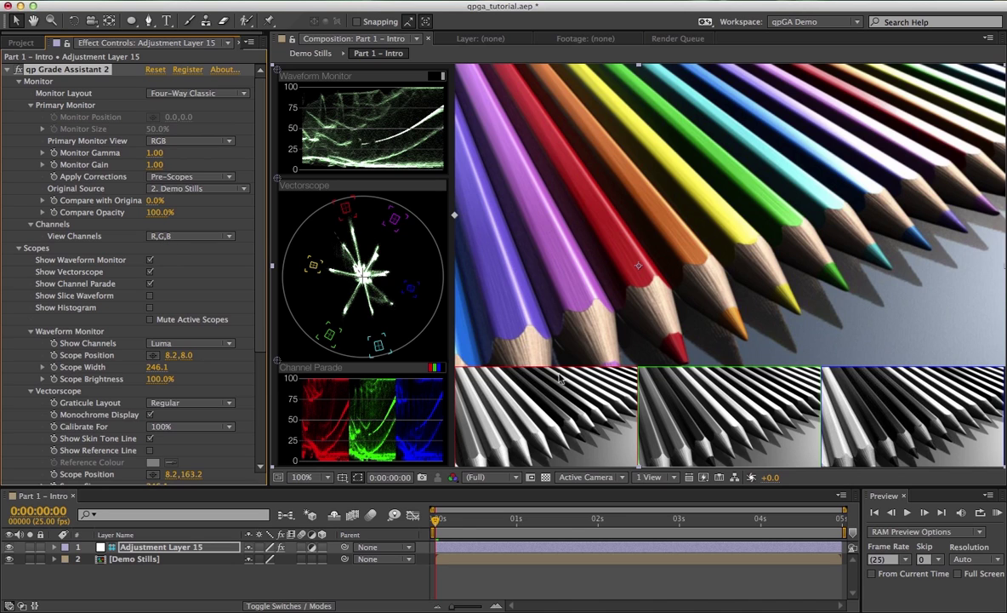
{"action": "left_click", "coordinate": [161, 234]}
{"action": "left_click", "coordinate": [169, 265]}
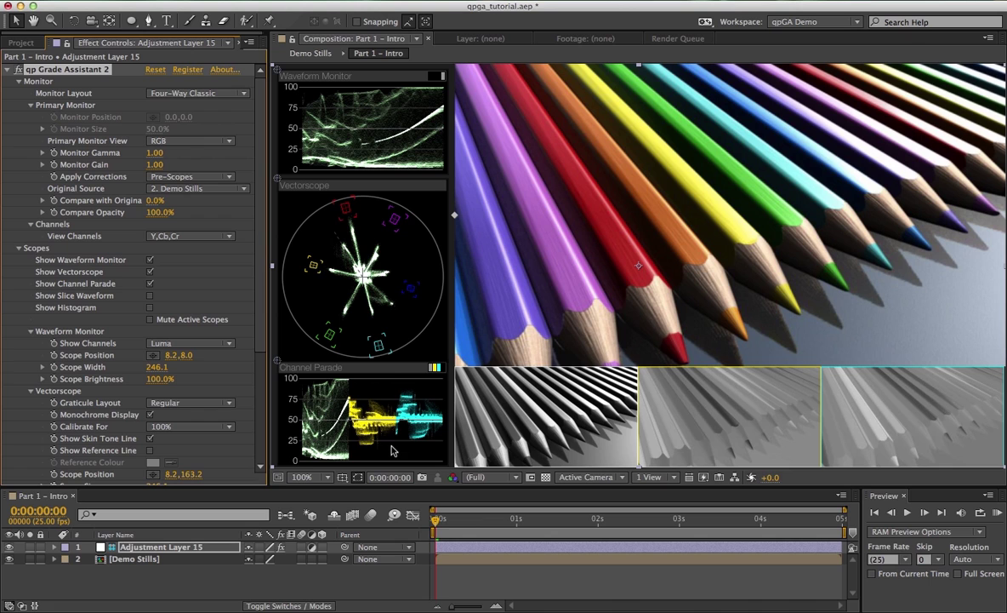
{"action": "left_click", "coordinate": [191, 236]}
{"action": "left_click", "coordinate": [170, 253]}
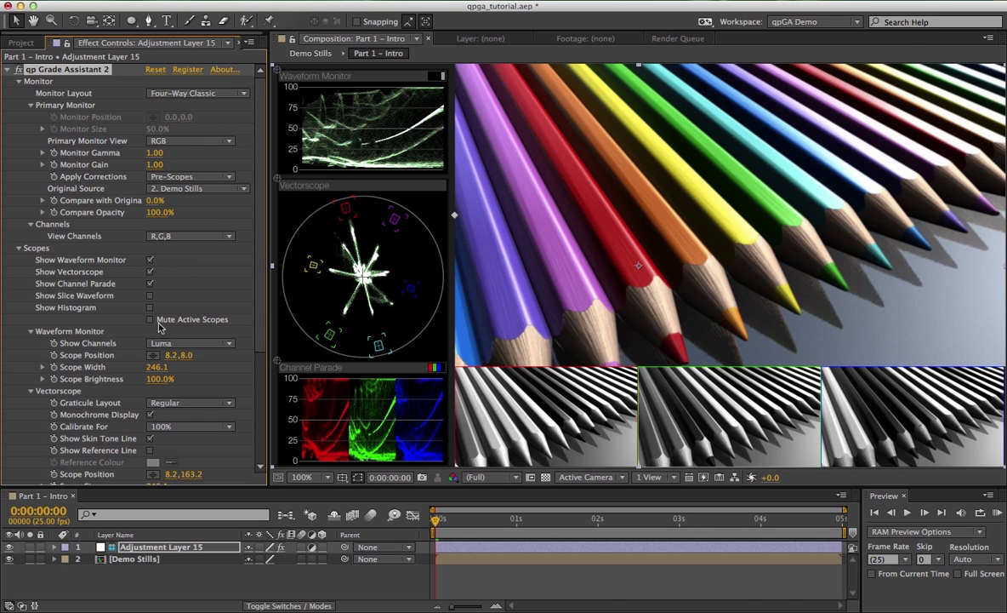
{"action": "left_click", "coordinate": [150, 320]}
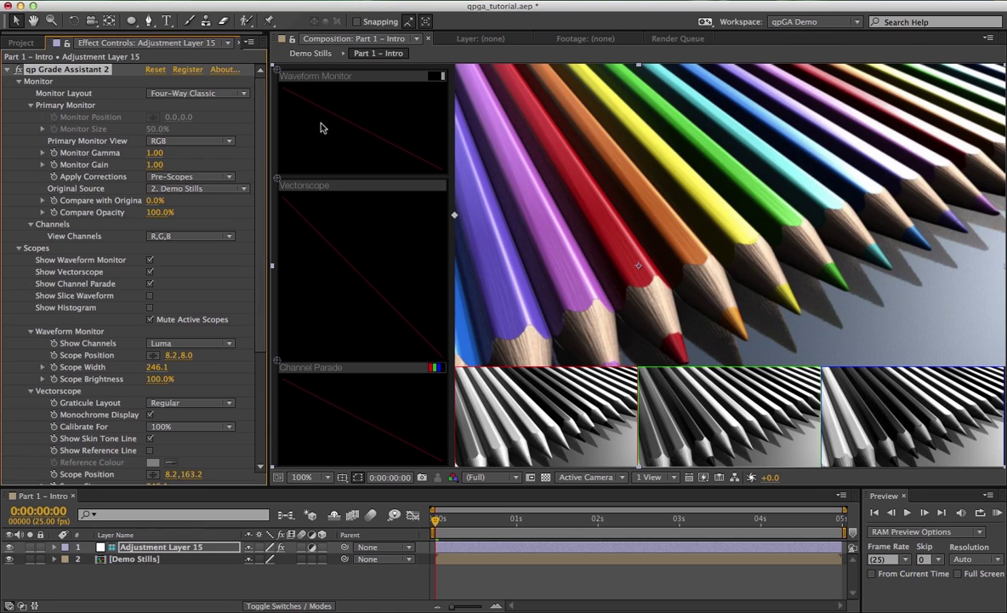
{"action": "left_click", "coordinate": [149, 319]}
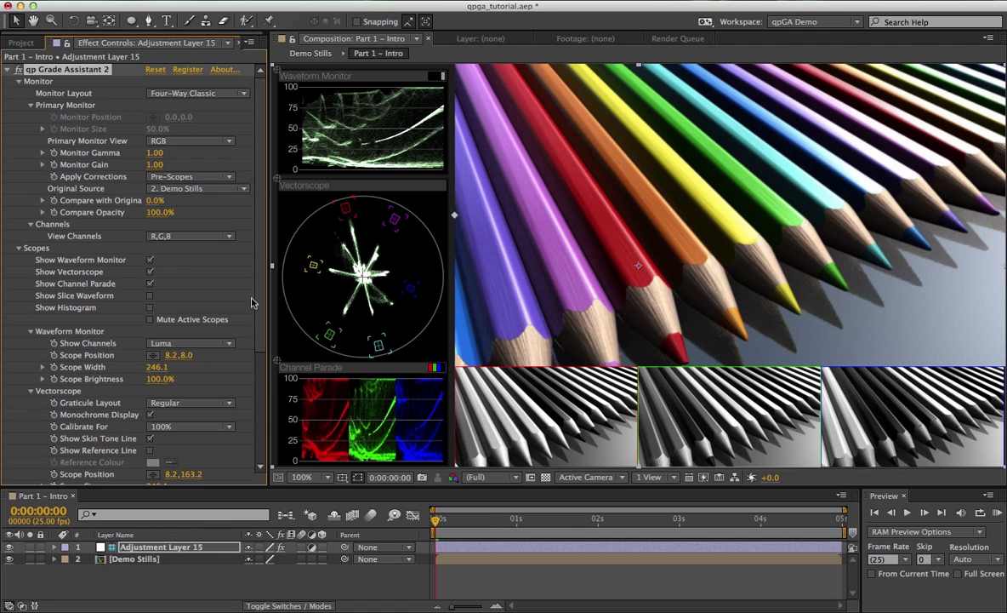
{"action": "left_click_drag", "start_coordinate": [251, 300], "coordinate": [262, 386]}
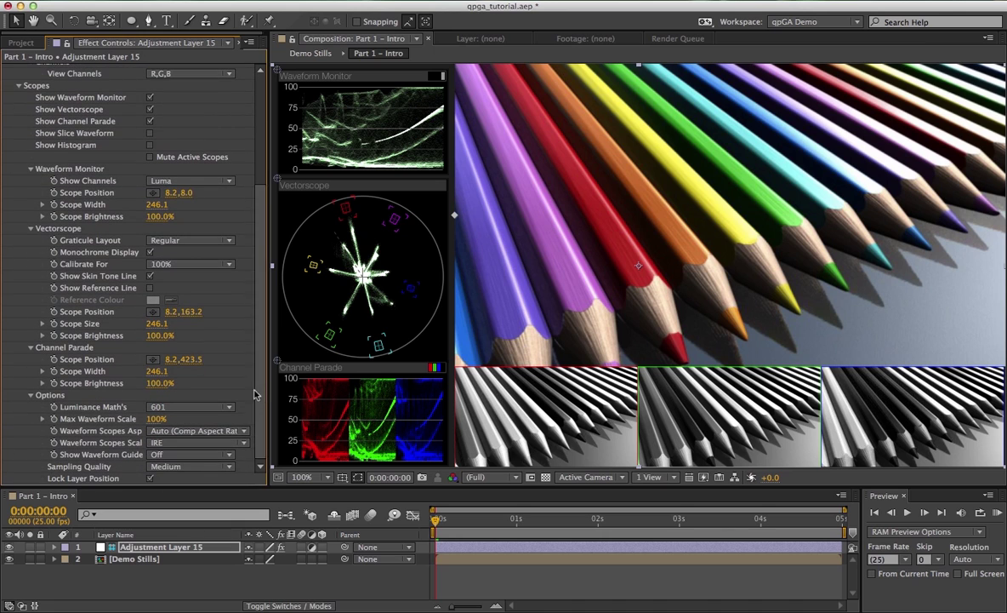
{"action": "left_click", "coordinate": [190, 469]}
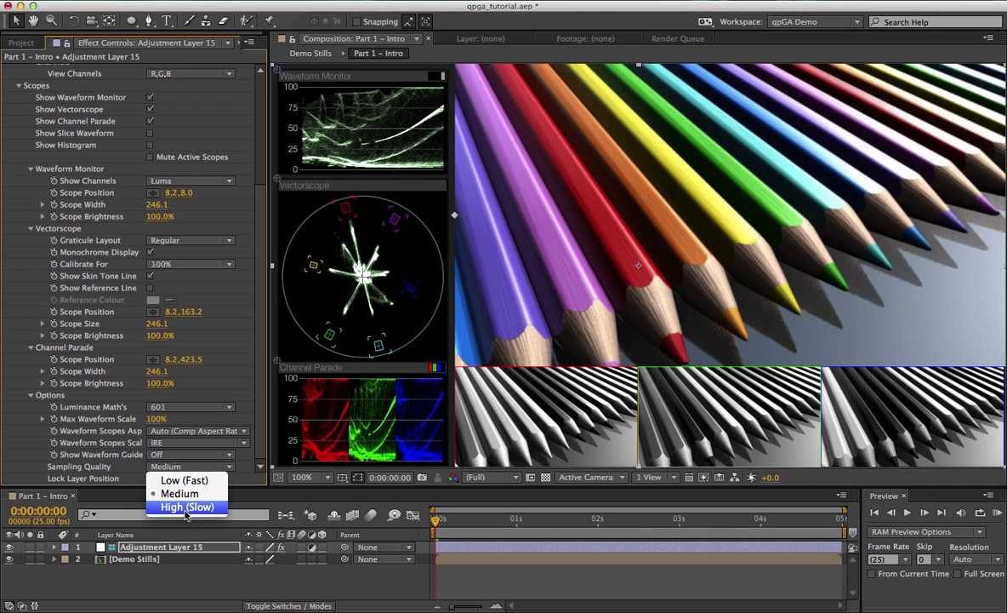
{"action": "left_click", "coordinate": [165, 411]}
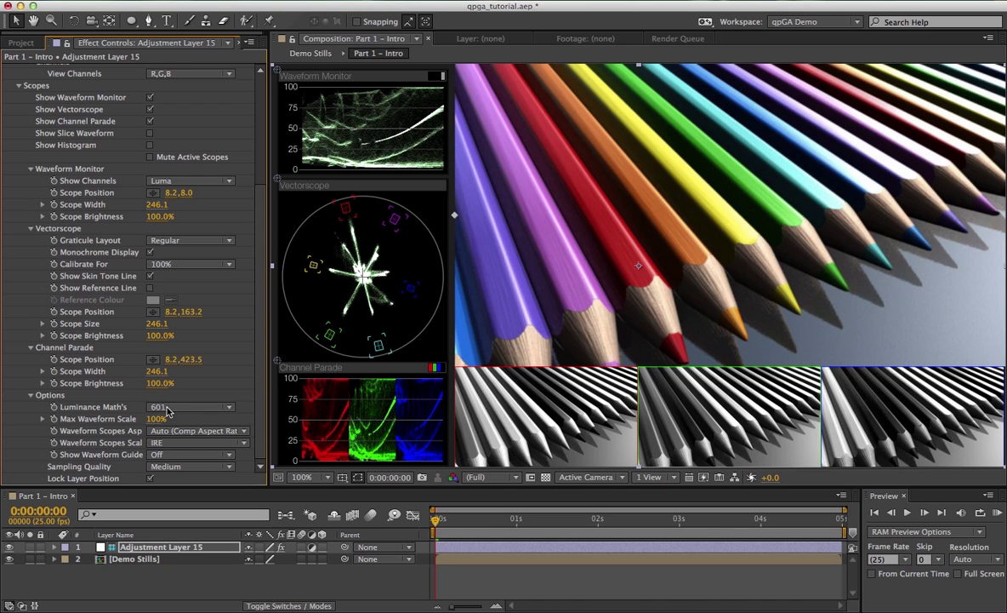
{"action": "left_click", "coordinate": [172, 408]}
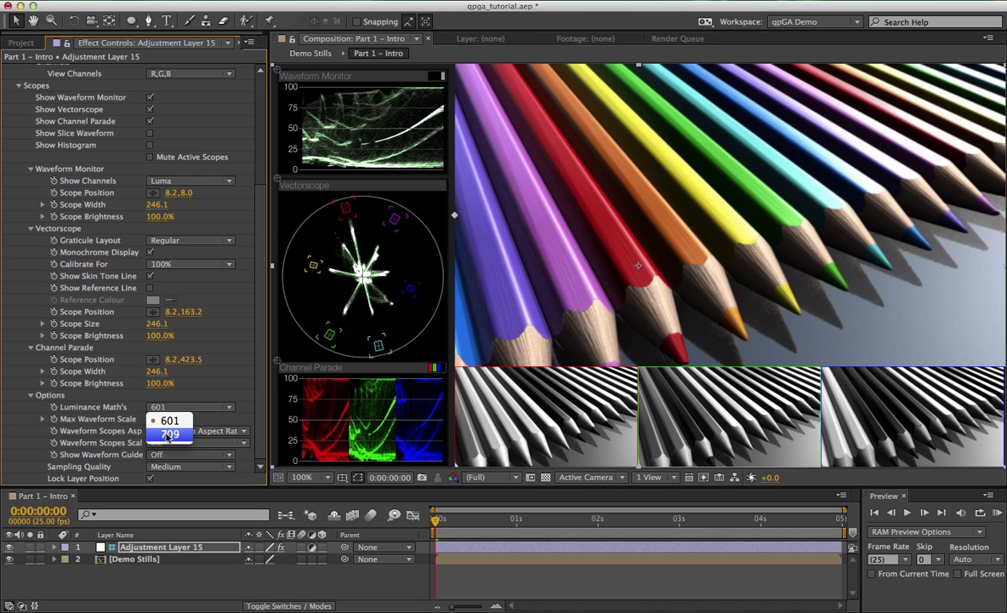
{"action": "left_click", "coordinate": [169, 434]}
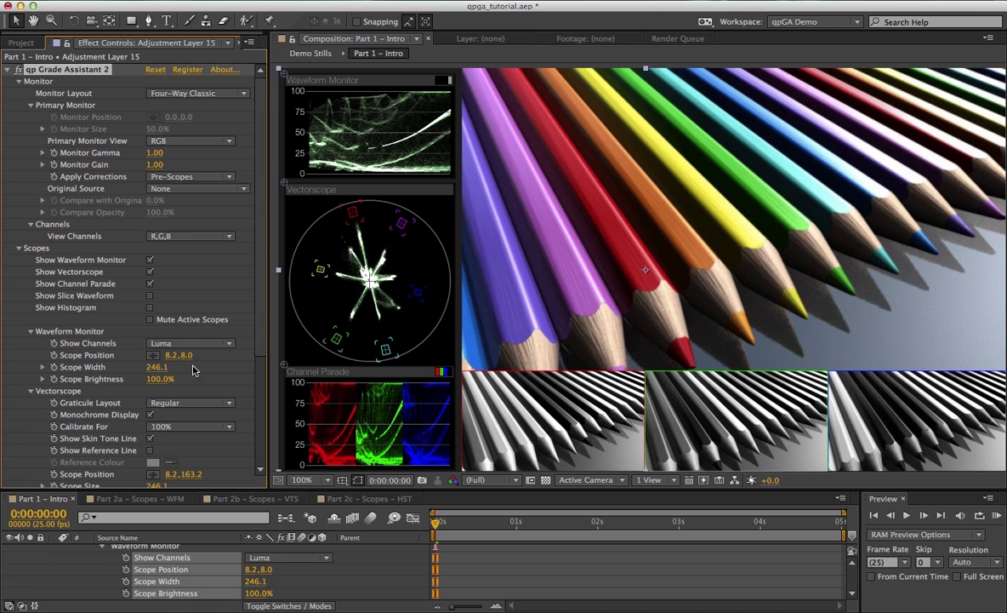
Step: Move the waveform monitor scope to 11.0,7.0 and widen it to 261.0
{"action": "left_click_drag", "start_coordinate": [175, 355], "coordinate": [183, 355]}
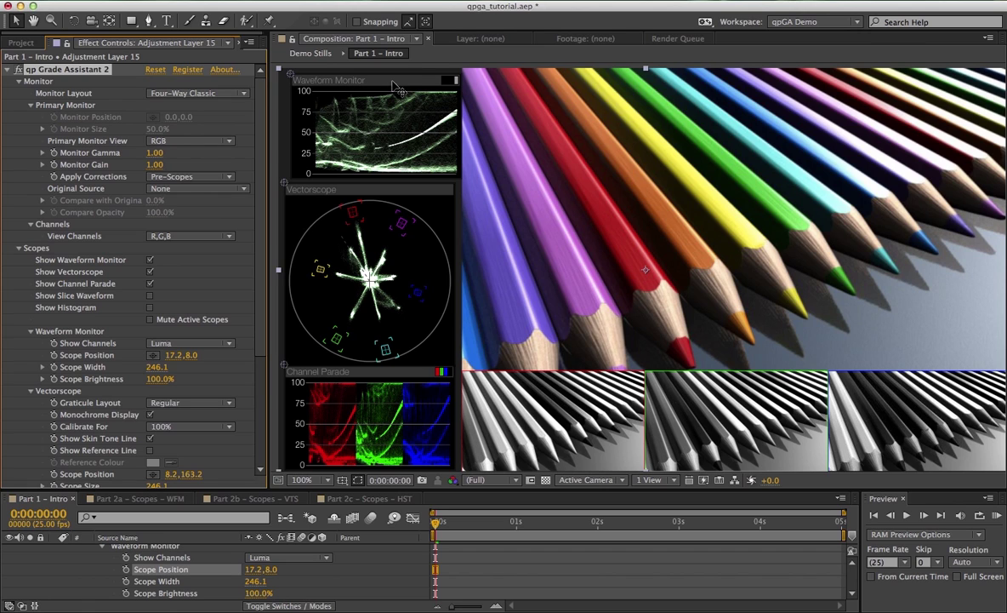
{"action": "mouse_move", "coordinate": [393, 85]}
{"action": "left_mouse_down"}
{"action": "mouse_move", "coordinate": [510, 89]}
{"action": "mouse_move", "coordinate": [379, 86]}
{"action": "left_mouse_up"}
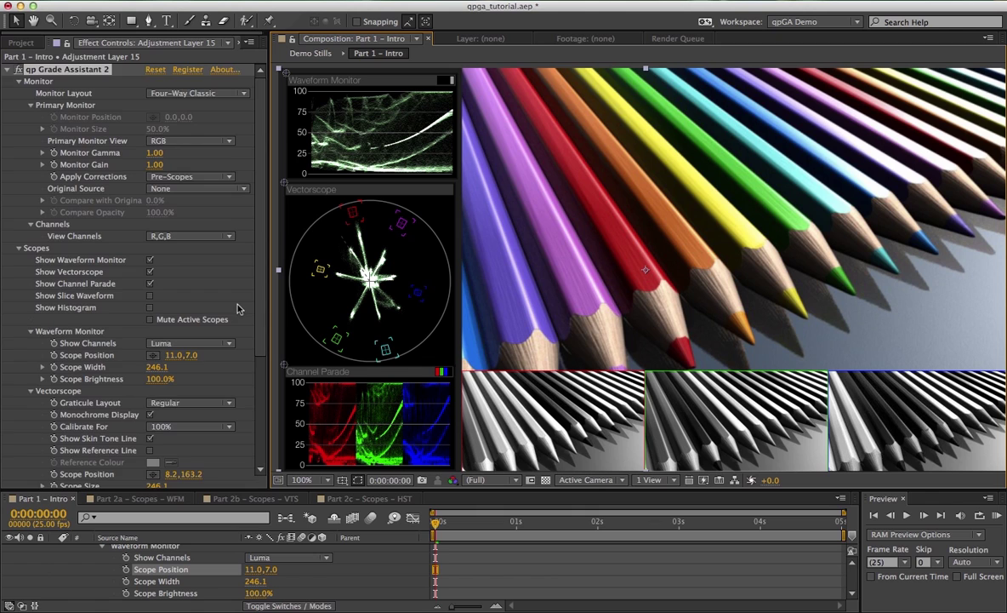
{"action": "scroll", "coordinate": [217, 300], "scroll_direction": "down", "scroll_amount": 6}
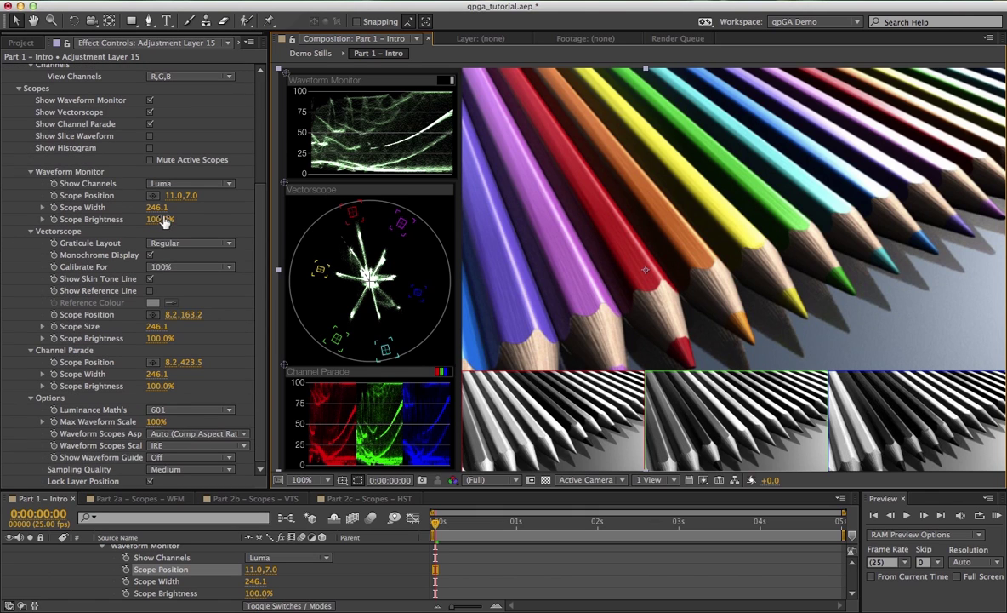
{"action": "left_click_drag", "start_coordinate": [156, 206], "coordinate": [179, 208]}
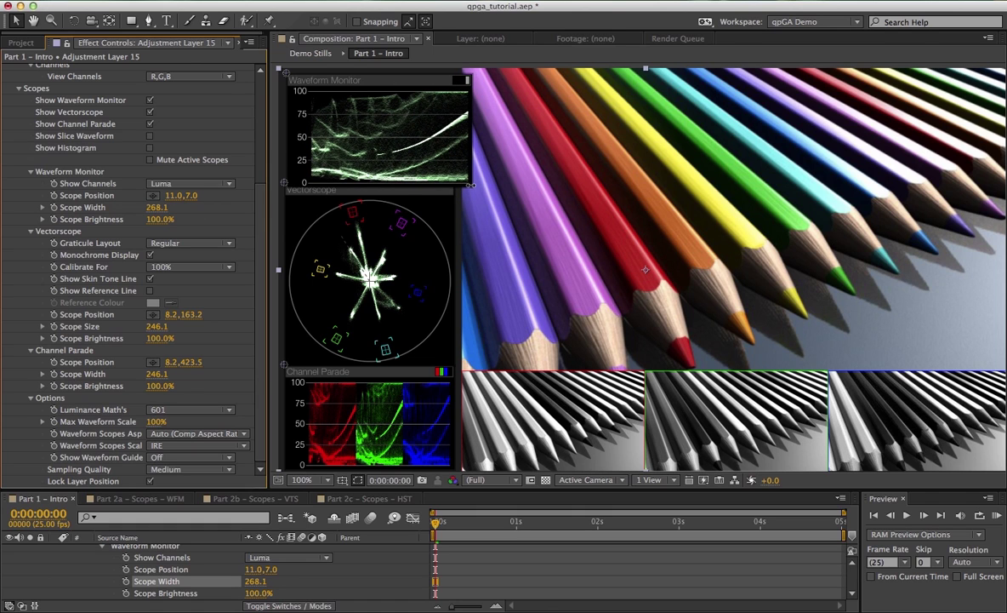
{"action": "mouse_move", "coordinate": [471, 184]}
{"action": "left_mouse_down"}
{"action": "mouse_move", "coordinate": [444, 178]}
{"action": "mouse_move", "coordinate": [602, 223]}
{"action": "mouse_move", "coordinate": [483, 201]}
{"action": "mouse_move", "coordinate": [466, 182]}
{"action": "left_mouse_up"}
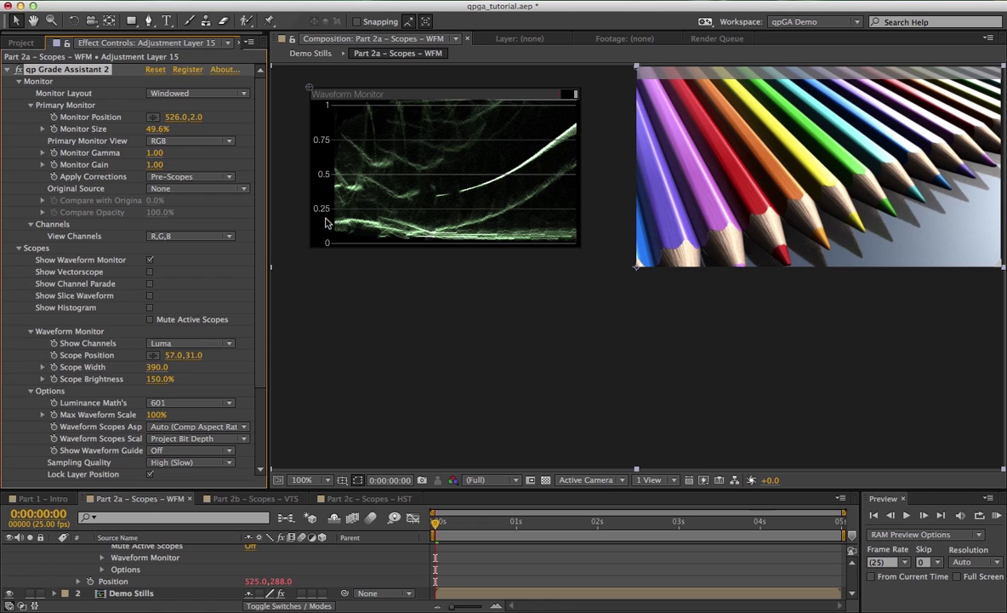
Step: Switch the Demo Stills Gradient Ramp on and back off, then select Adjustment Layer 15
{"action": "left_click", "coordinate": [135, 593]}
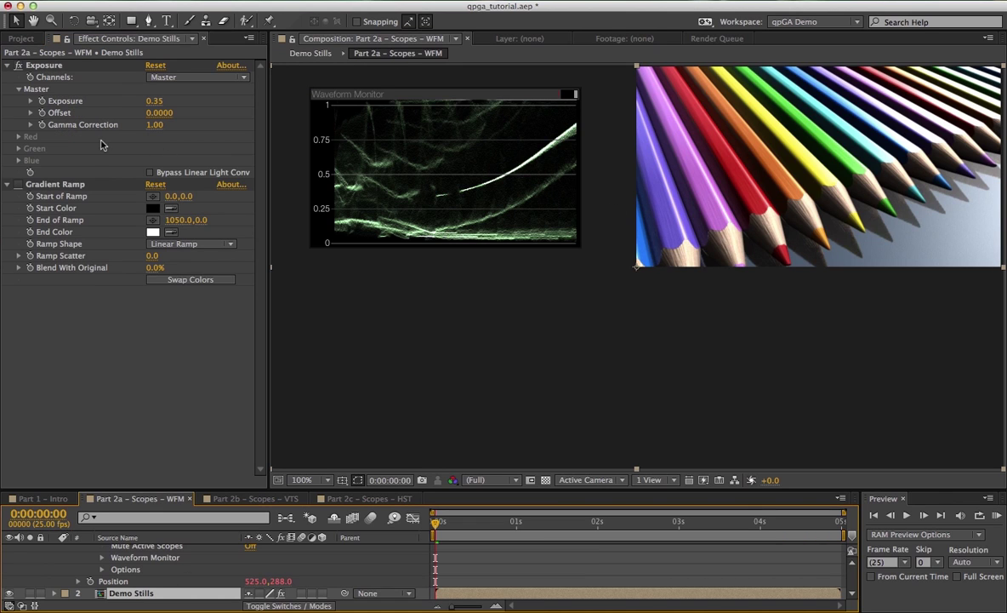
{"action": "left_click", "coordinate": [18, 184]}
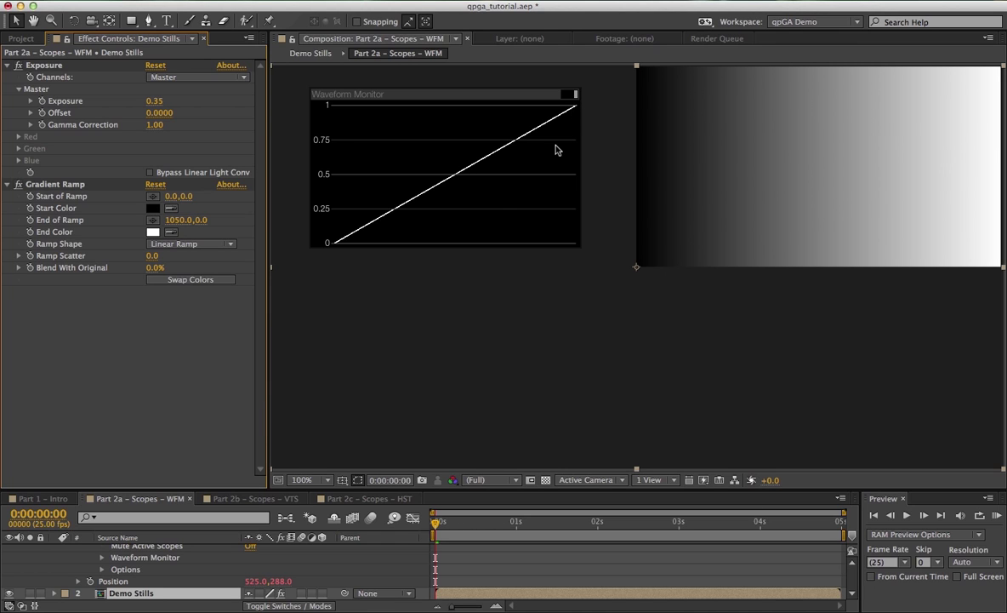
{"action": "left_click", "coordinate": [18, 184]}
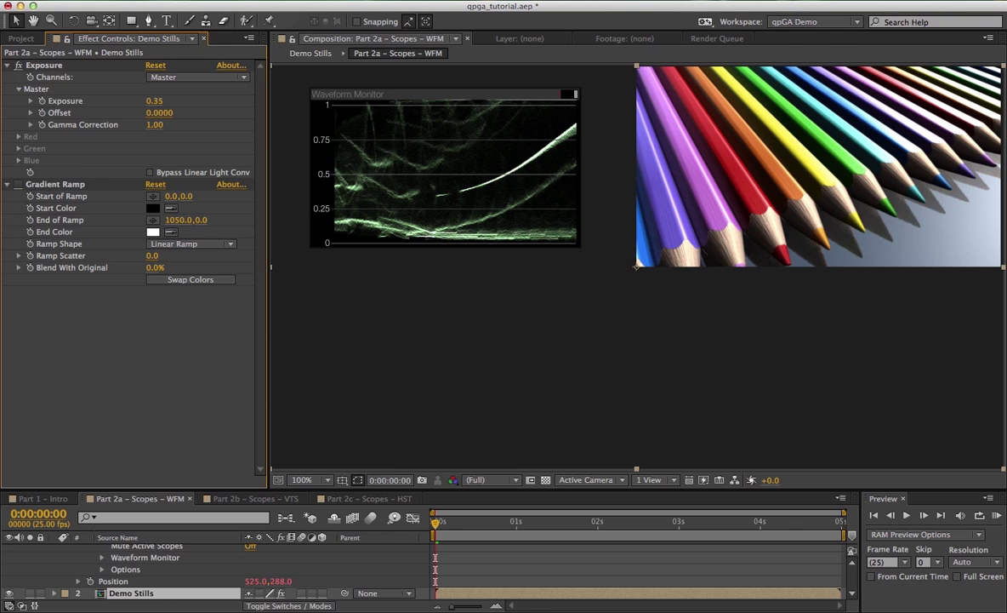
{"action": "scroll", "coordinate": [157, 562], "scroll_direction": "up", "scroll_amount": 10}
{"action": "left_click", "coordinate": [148, 552]}
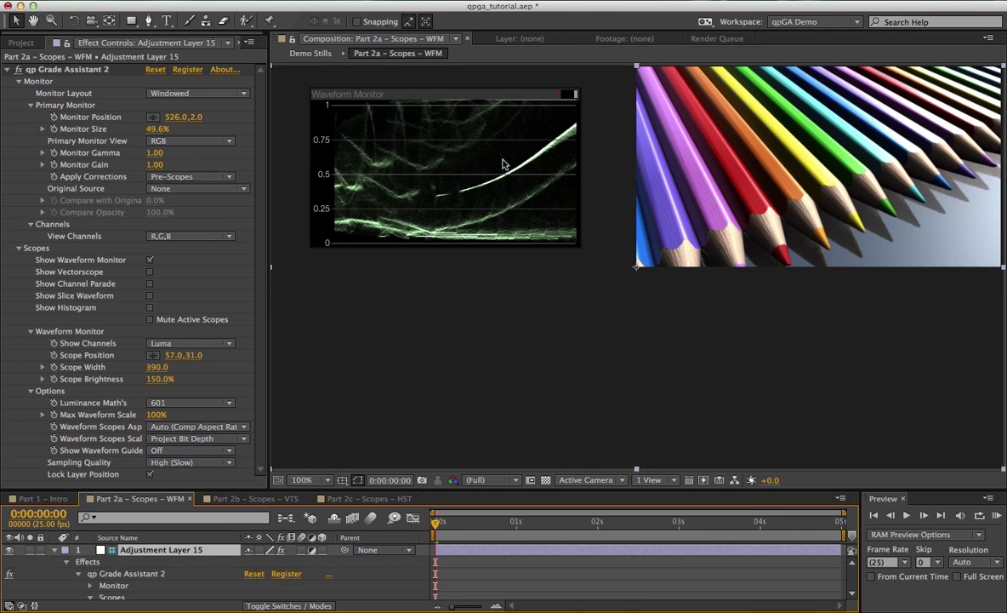
Step: Turn on Show Channel Parade and Show Slice Waveform, and move Slice Position to 21%
{"action": "left_click", "coordinate": [149, 284]}
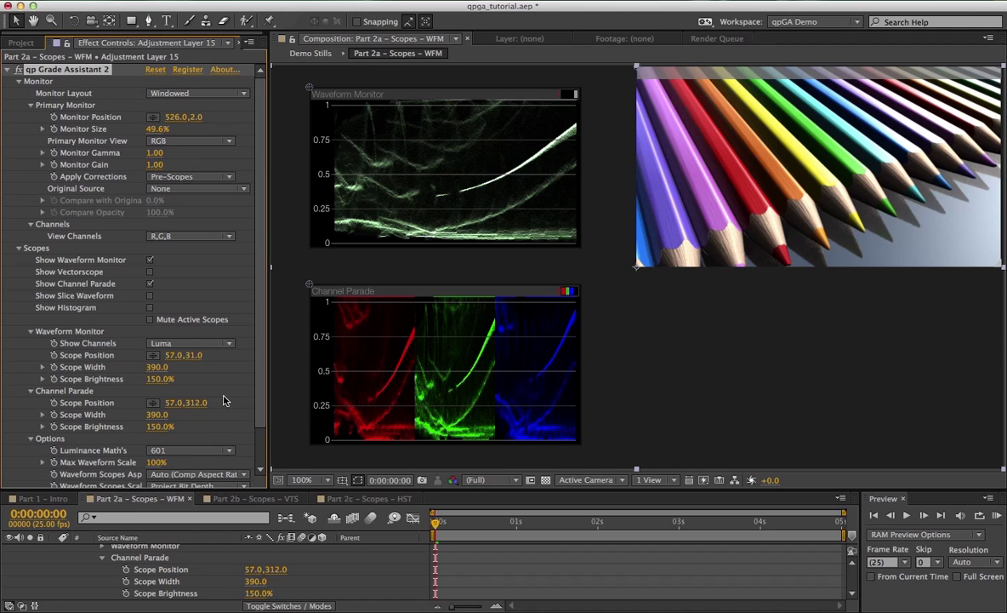
{"action": "left_click", "coordinate": [150, 296]}
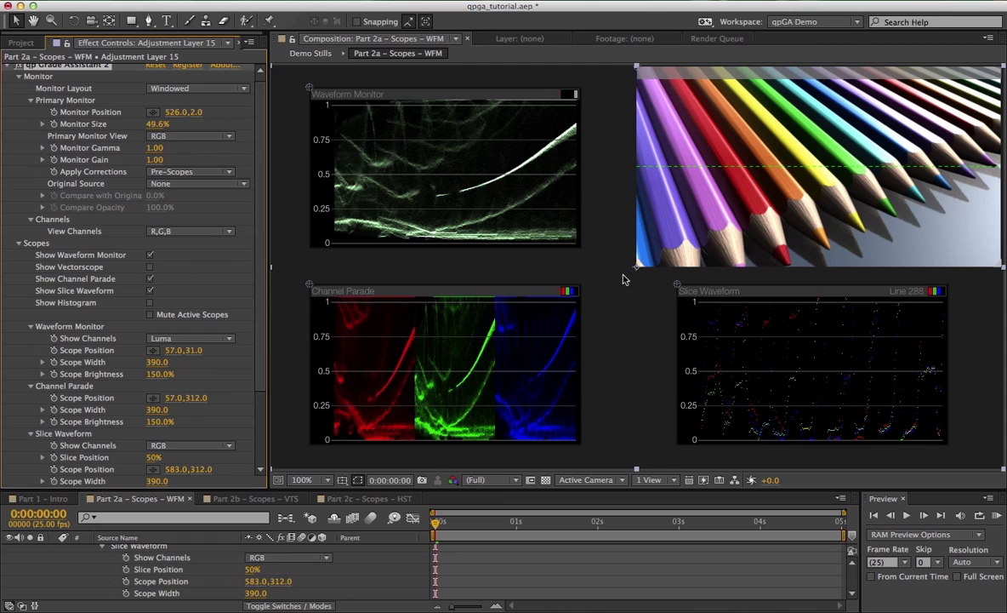
{"action": "scroll", "coordinate": [197, 357], "scroll_direction": "down", "scroll_amount": 5}
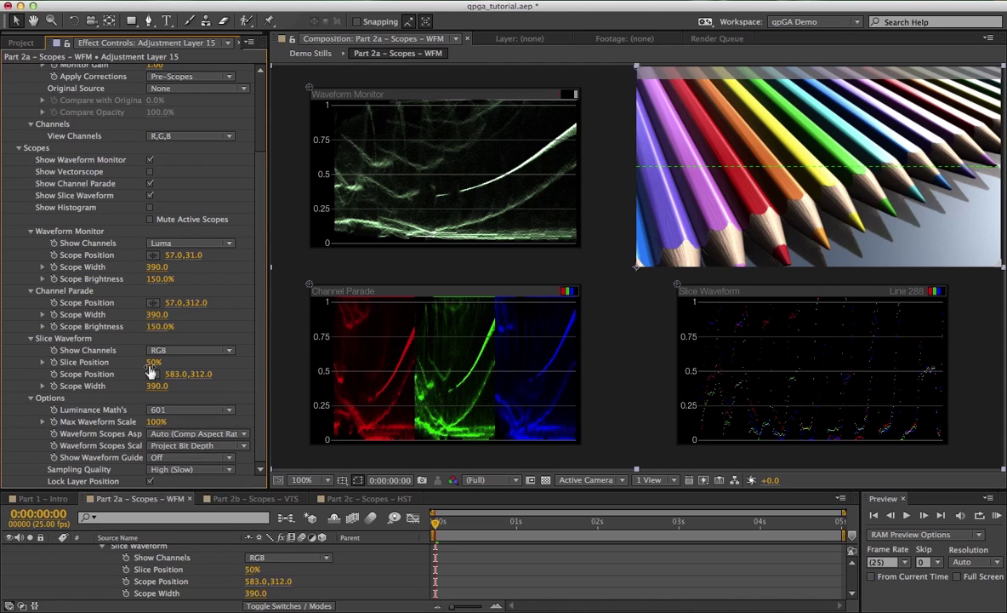
{"action": "left_click_drag", "start_coordinate": [150, 366], "coordinate": [130, 365]}
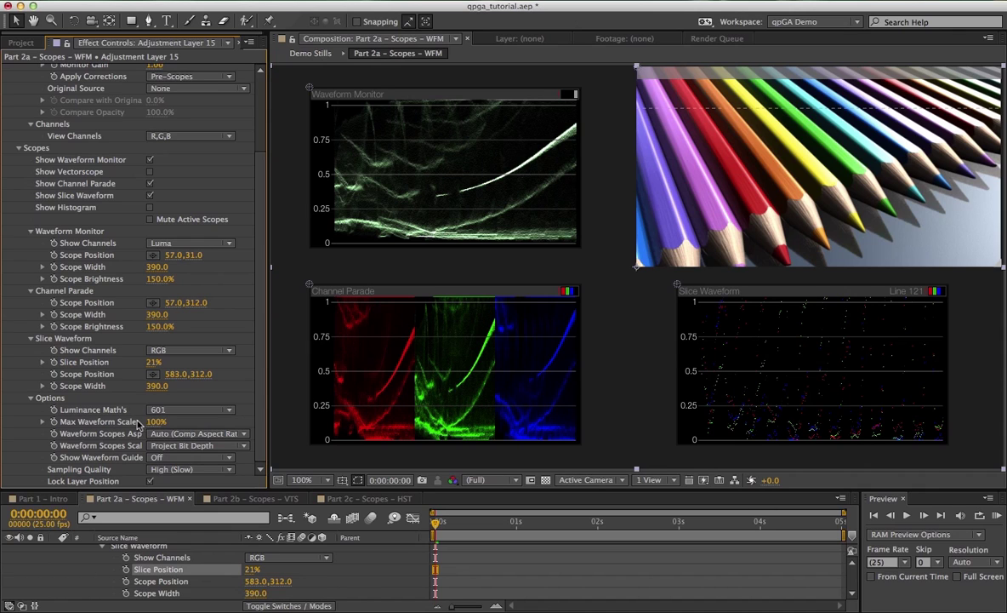
Step: Raise Max Waveform Scale above 100% and inspect the Exposure effect on Demo Stills
{"action": "left_click_drag", "start_coordinate": [156, 422], "coordinate": [209, 421]}
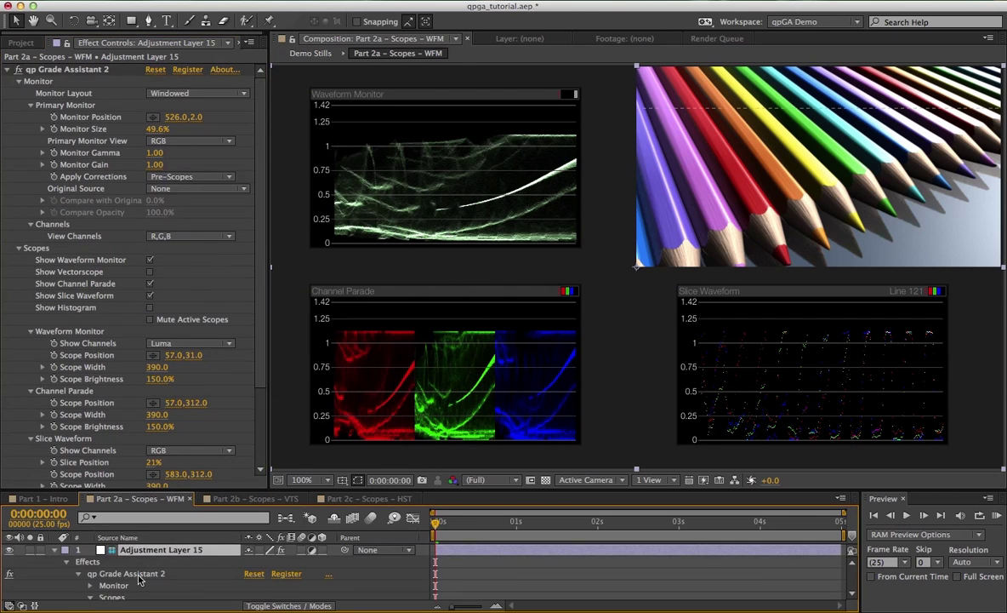
{"action": "scroll", "coordinate": [132, 579], "scroll_direction": "down", "scroll_amount": 8}
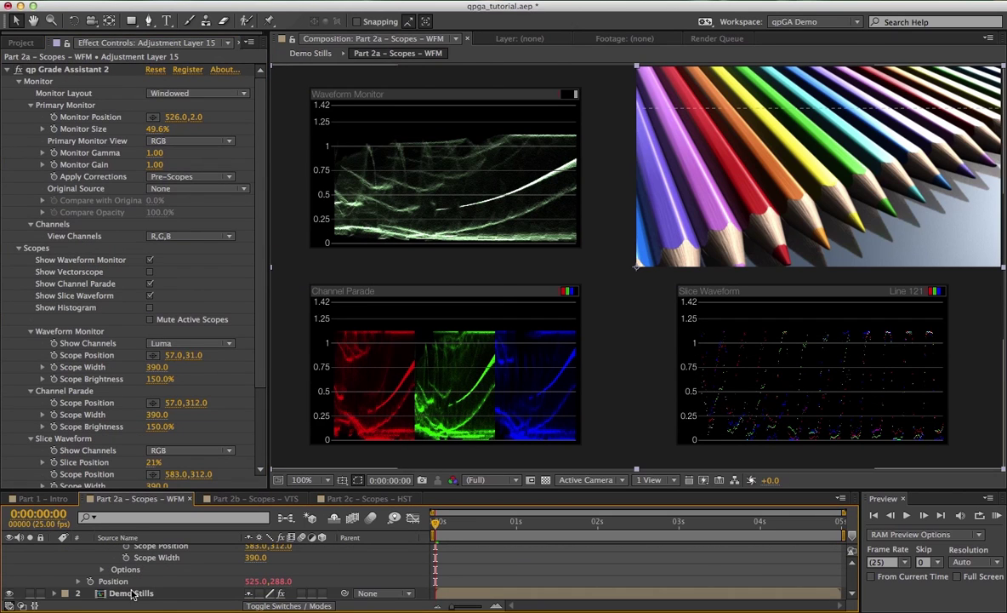
{"action": "left_click", "coordinate": [132, 593]}
{"action": "left_click", "coordinate": [47, 65]}
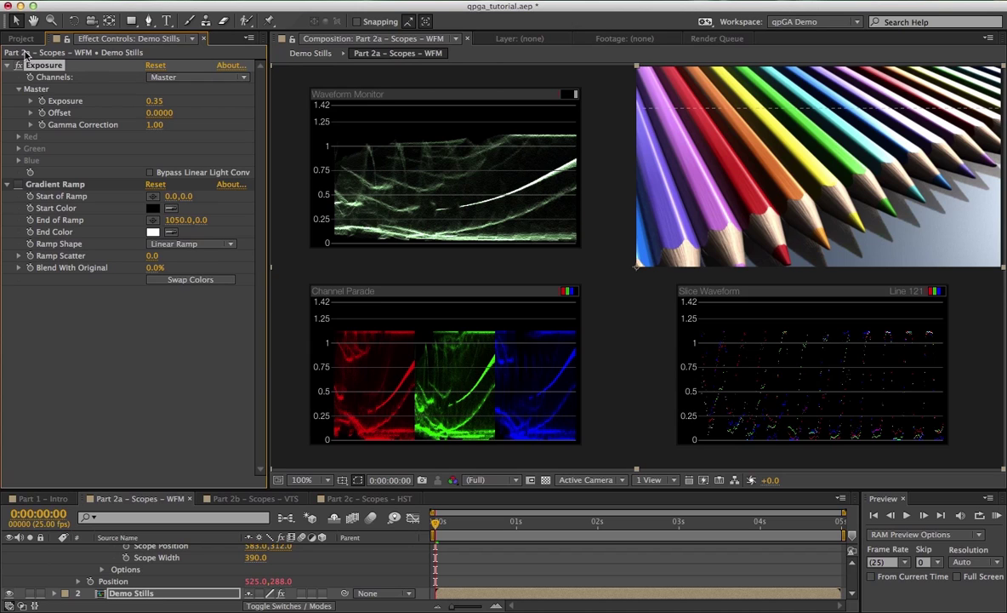
{"action": "scroll", "coordinate": [127, 545], "scroll_direction": "up", "scroll_amount": 8}
Step: Back on Adjustment Layer 15, settle Max Waveform Scale at 111%
{"action": "left_click", "coordinate": [138, 551]}
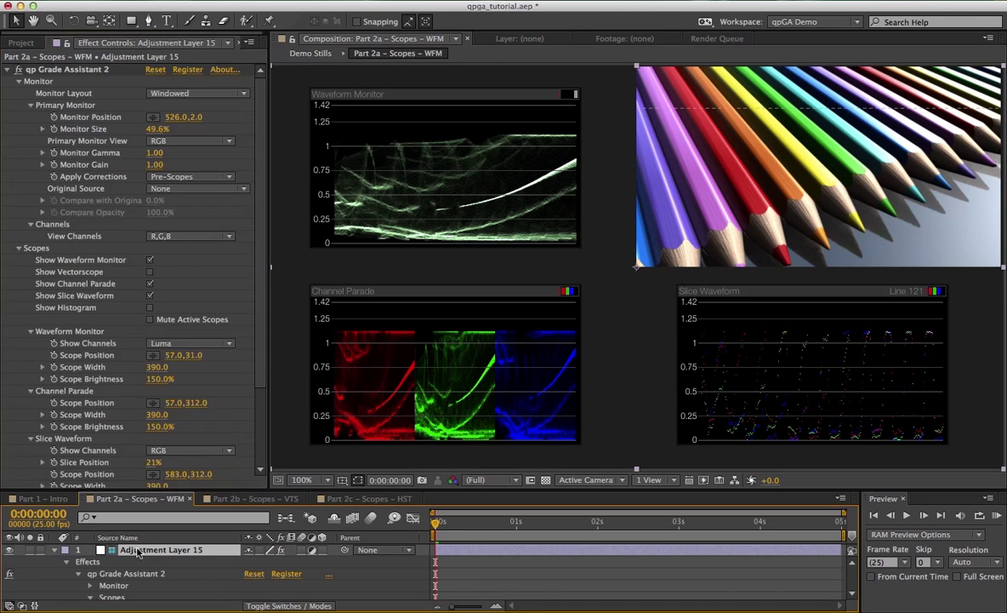
{"action": "scroll", "coordinate": [168, 427], "scroll_direction": "down", "scroll_amount": 1}
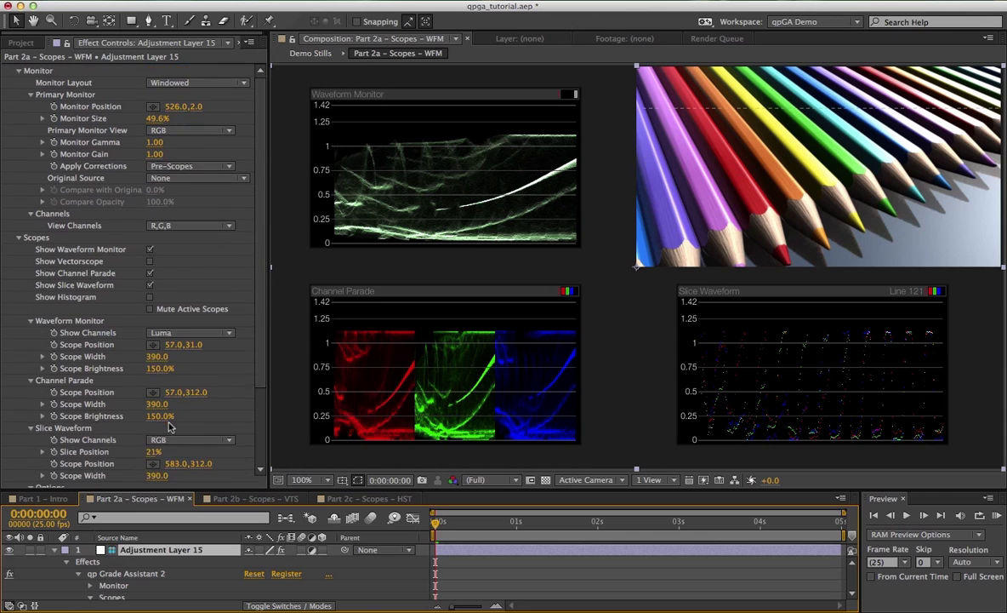
{"action": "scroll", "coordinate": [168, 427], "scroll_direction": "down", "scroll_amount": 5}
{"action": "left_click_drag", "start_coordinate": [155, 421], "coordinate": [135, 425]}
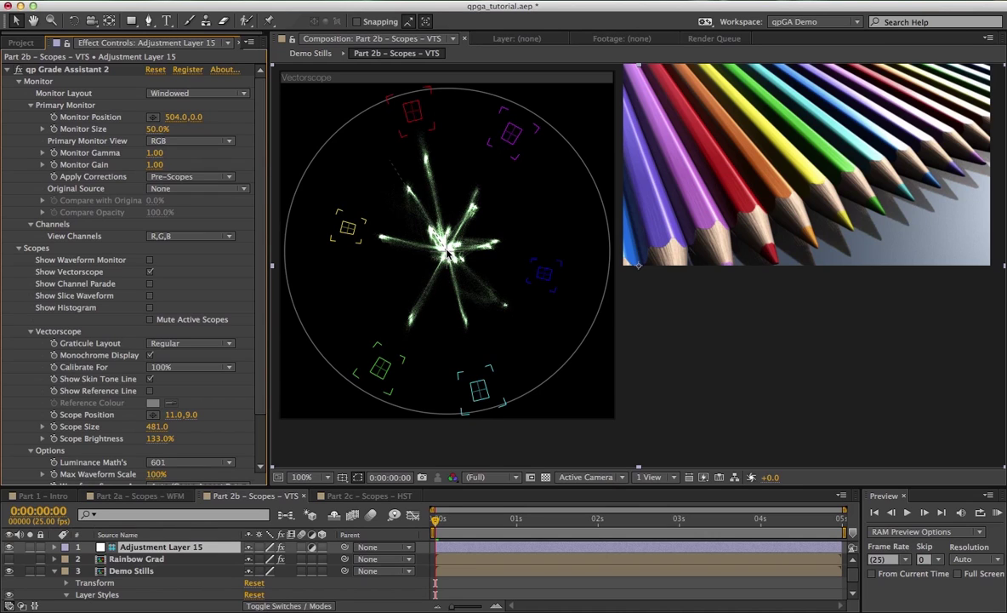
Step: Select the Rainbow Grad layer, make it visible, and select its Tint effect
{"action": "left_click", "coordinate": [144, 559]}
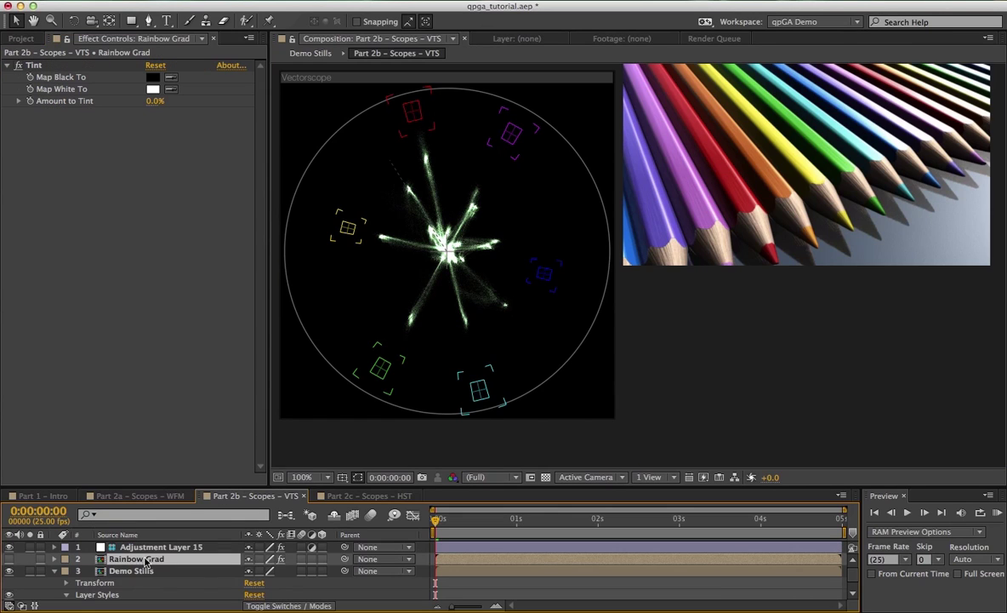
{"action": "left_click", "coordinate": [9, 558]}
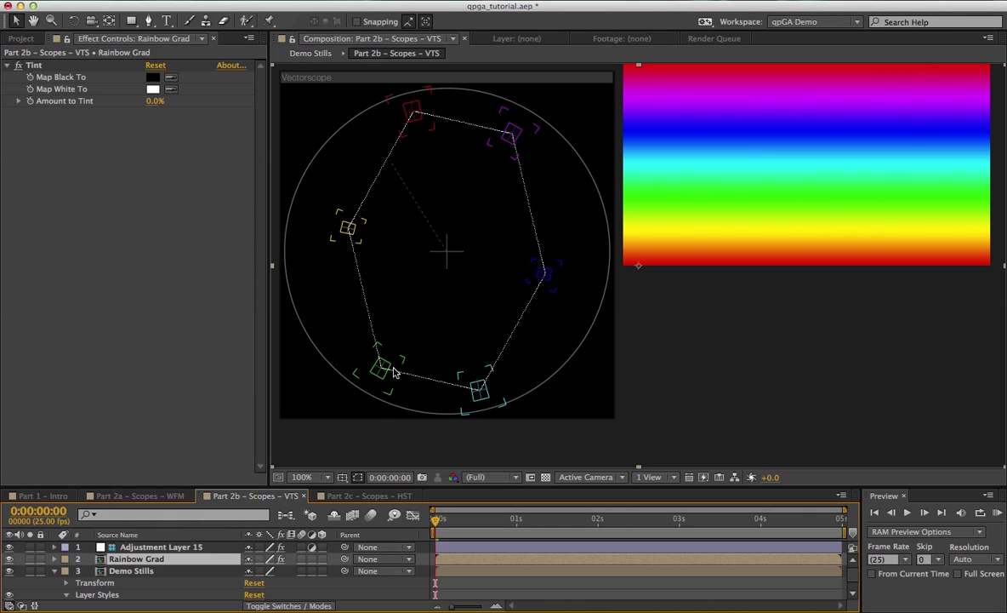
{"action": "left_click", "coordinate": [48, 65]}
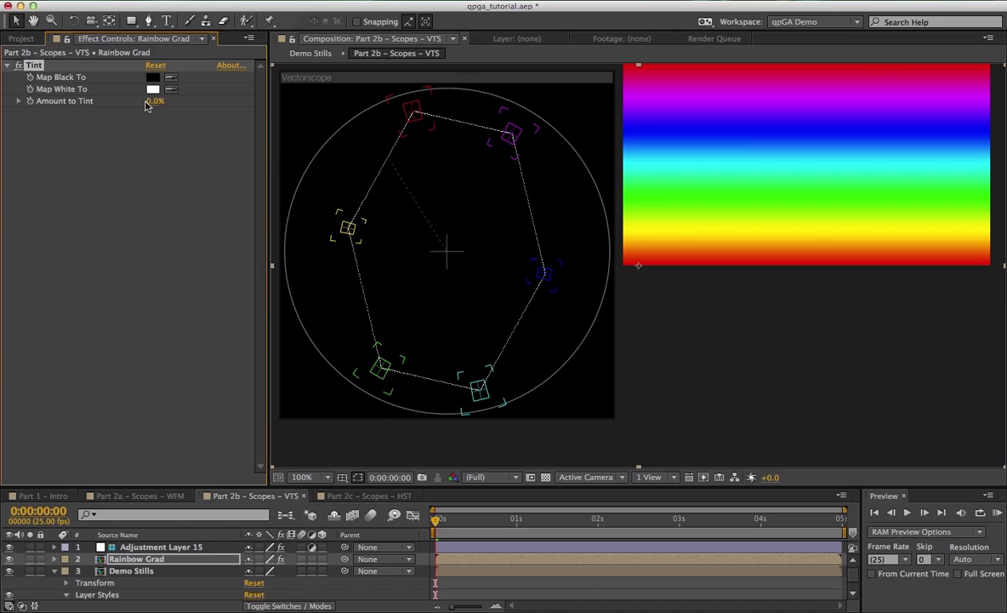
Step: Set Tint's Amount to Tint to 45% to shrink the vectorscope hexagon
{"action": "left_click_drag", "start_coordinate": [147, 103], "coordinate": [201, 101]}
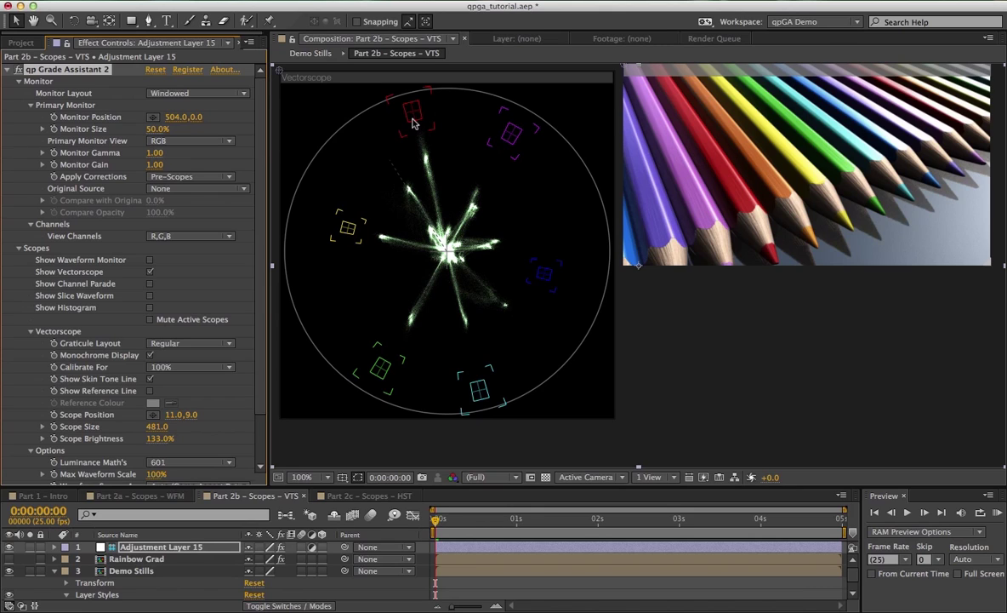
{"action": "left_click", "coordinate": [207, 345]}
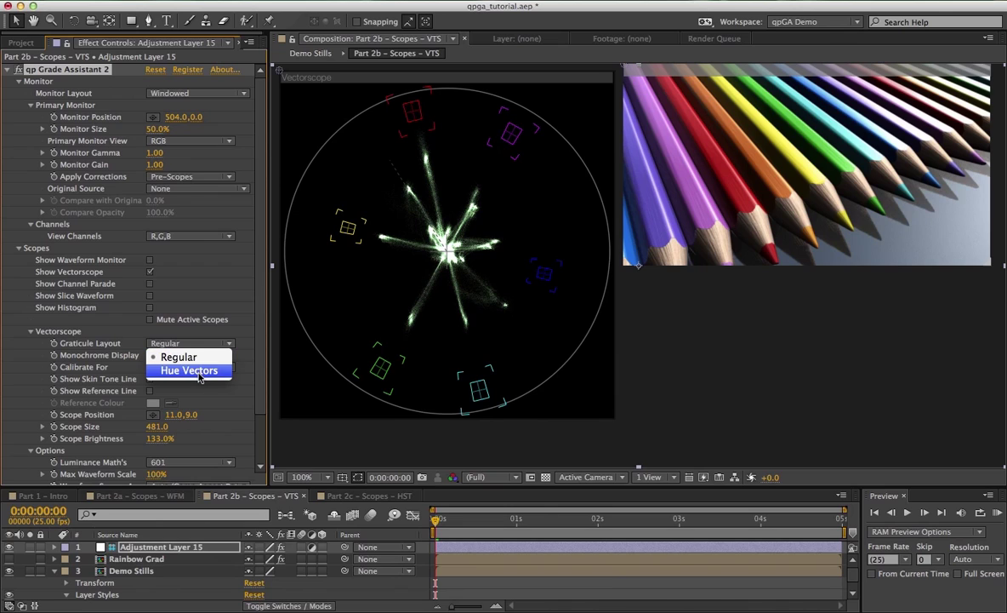
Step: Set Graticule Layout to Hue Vectors and try Calibrate For 75%, 50%, 25%, ending at 100%
{"action": "left_click", "coordinate": [196, 372]}
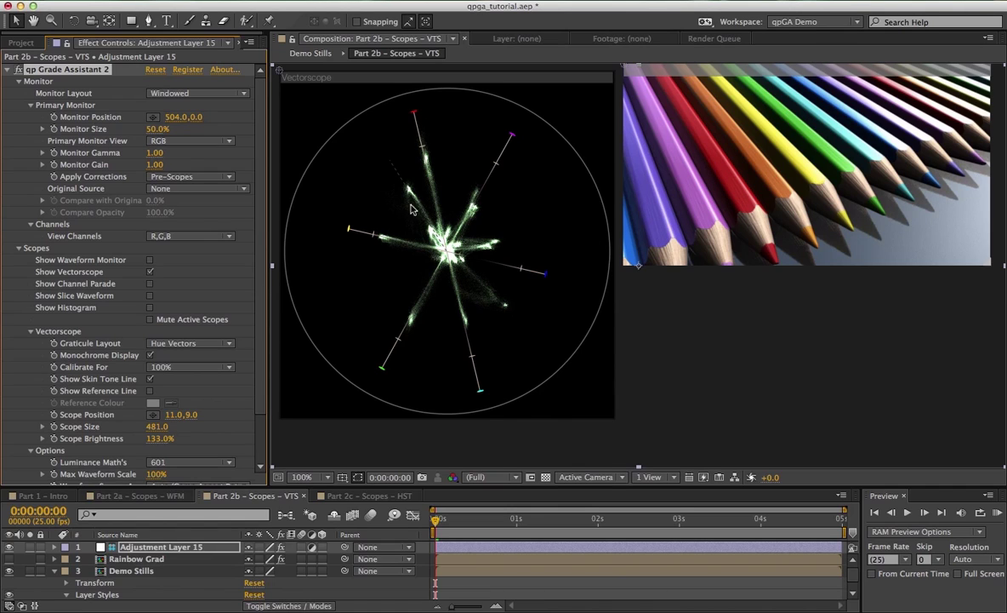
{"action": "left_click", "coordinate": [170, 366]}
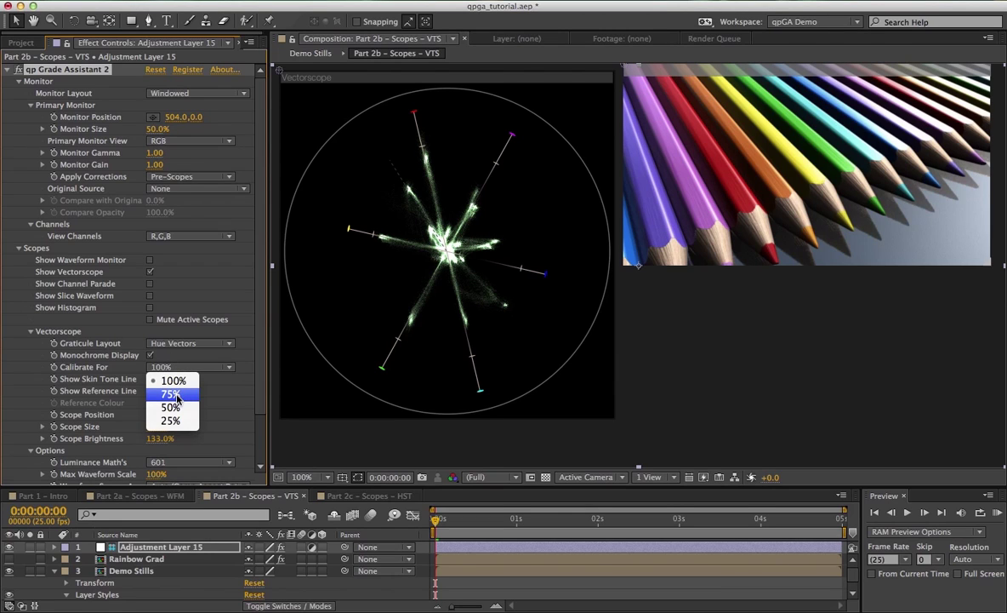
{"action": "left_click", "coordinate": [176, 395]}
{"action": "left_click", "coordinate": [174, 367]}
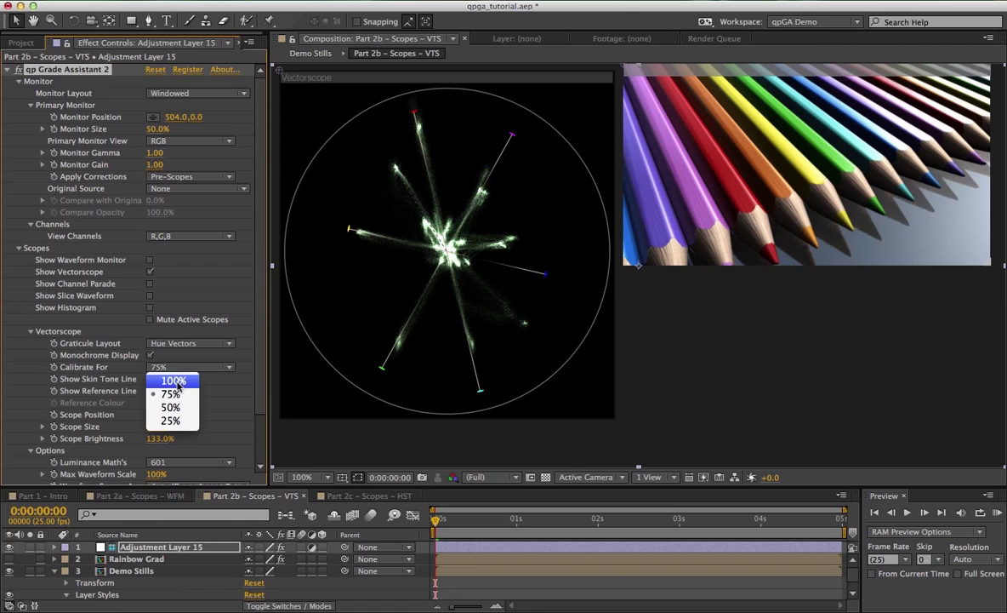
{"action": "left_click", "coordinate": [171, 407]}
{"action": "left_click", "coordinate": [175, 366]}
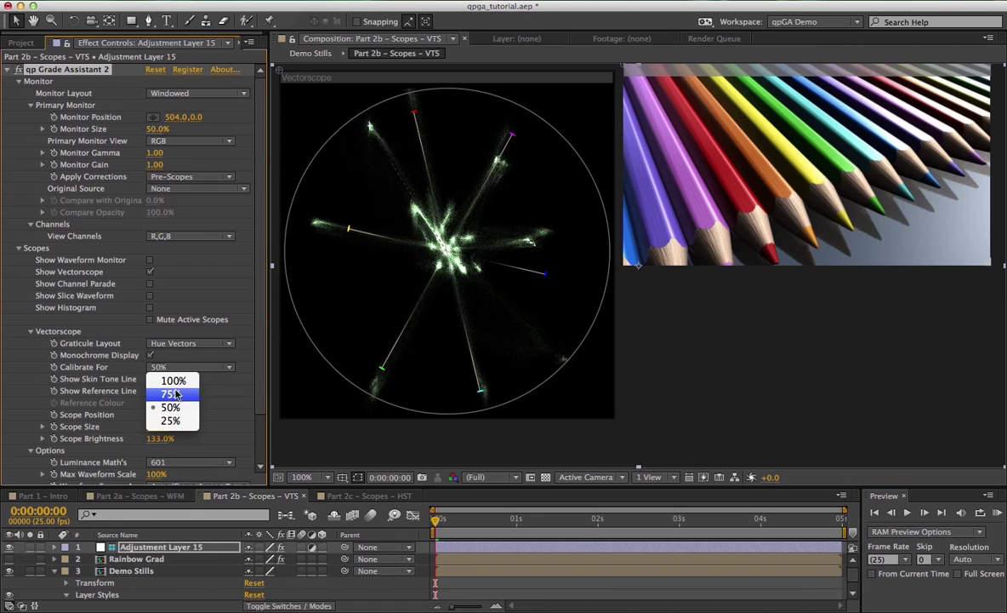
{"action": "left_click", "coordinate": [170, 420]}
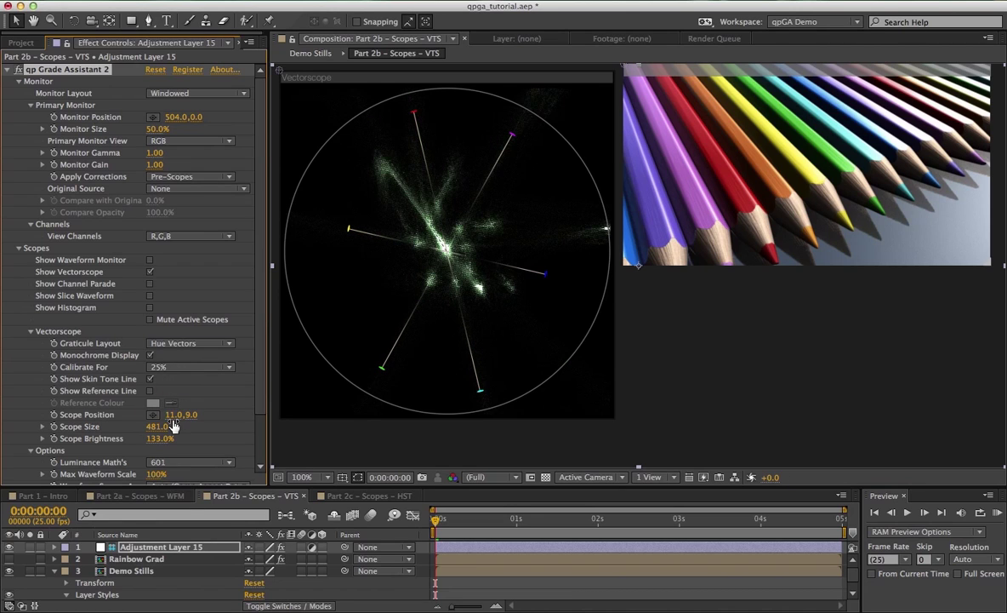
{"action": "left_click", "coordinate": [175, 367]}
{"action": "left_click", "coordinate": [174, 381]}
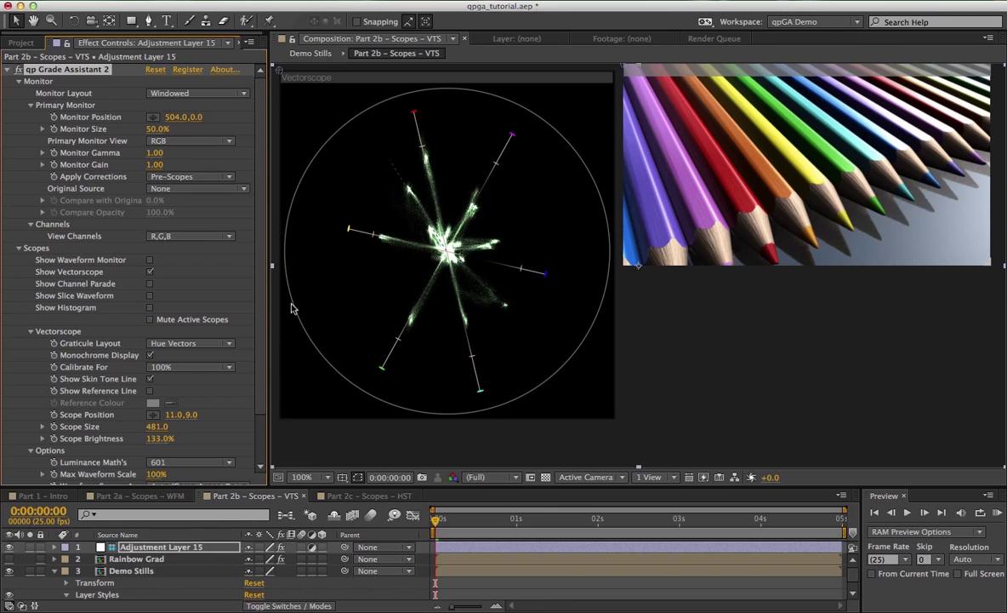
Step: Turn on the vectorscope reference line and set its Reference Colour to purple AF00FD
{"action": "left_click", "coordinate": [151, 392]}
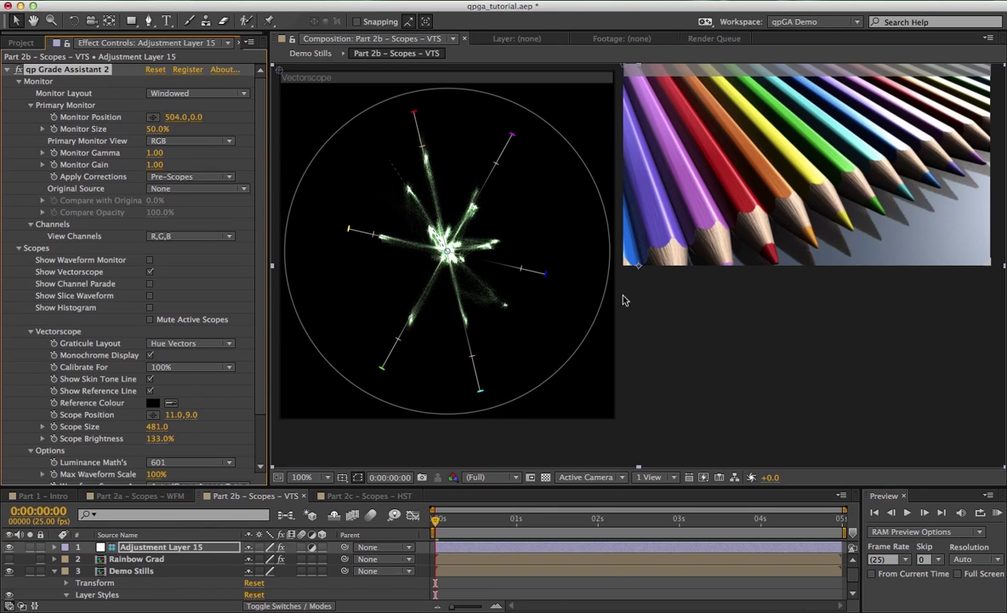
{"action": "left_click", "coordinate": [152, 402]}
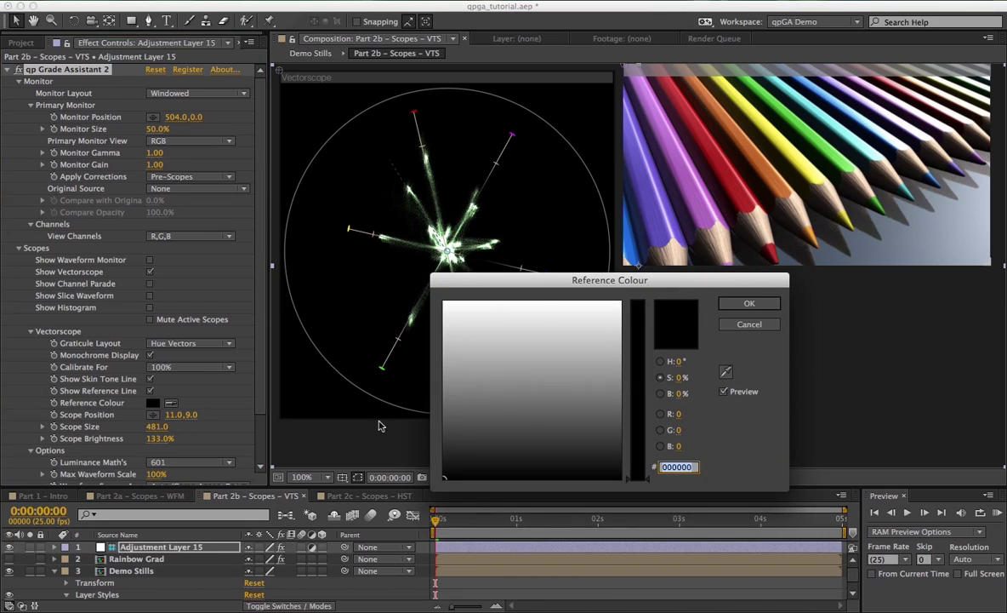
{"action": "left_click", "coordinate": [638, 303]}
{"action": "left_click", "coordinate": [580, 302]}
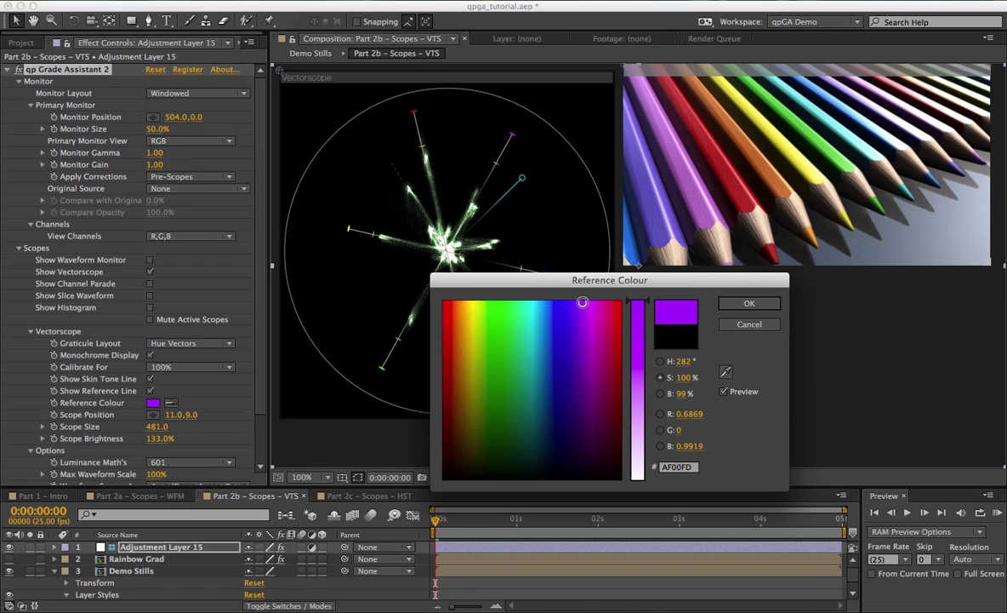
{"action": "left_click", "coordinate": [725, 304]}
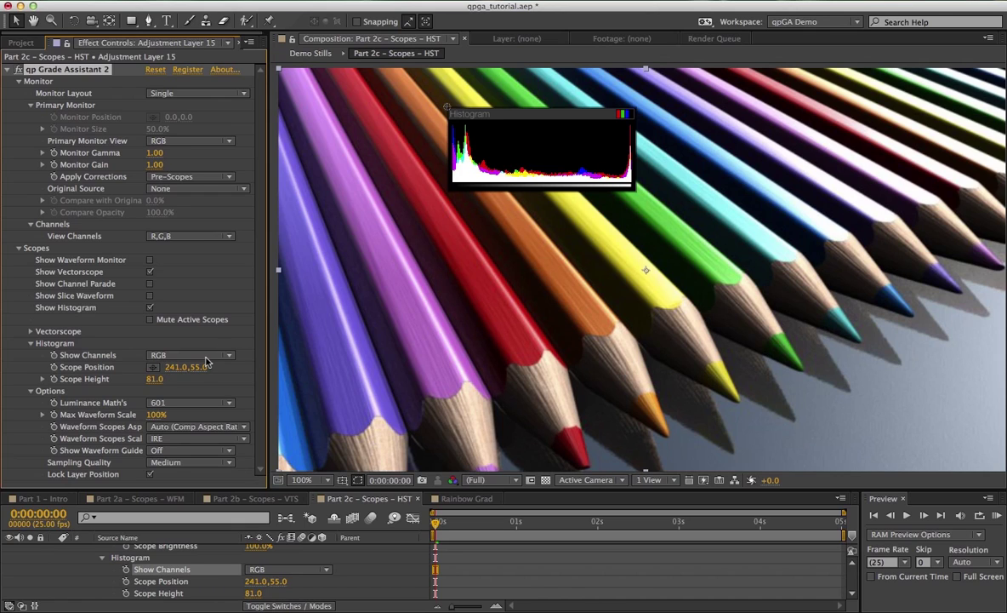
{"action": "left_click", "coordinate": [162, 355]}
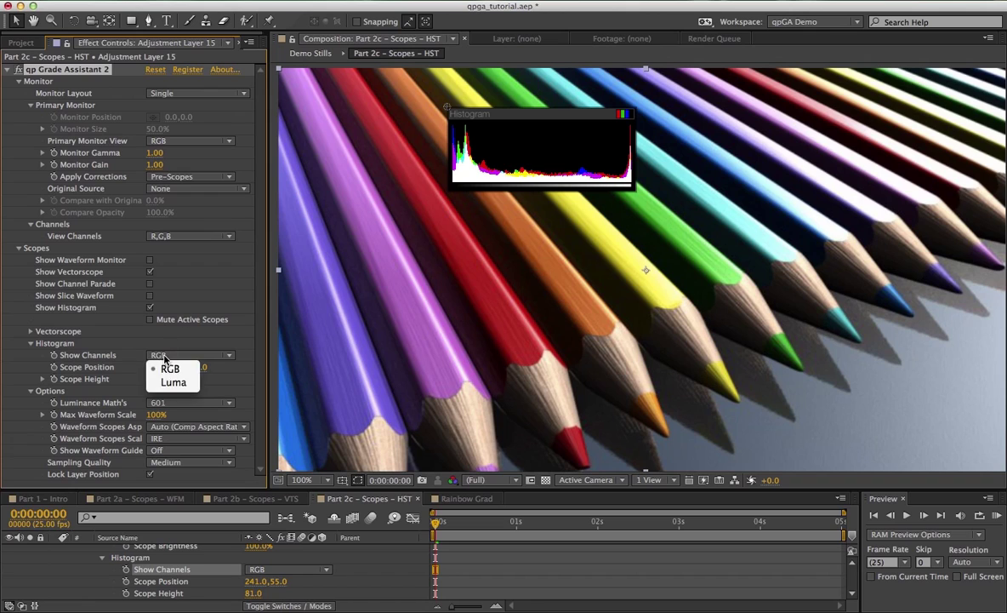
{"action": "left_click", "coordinate": [164, 385]}
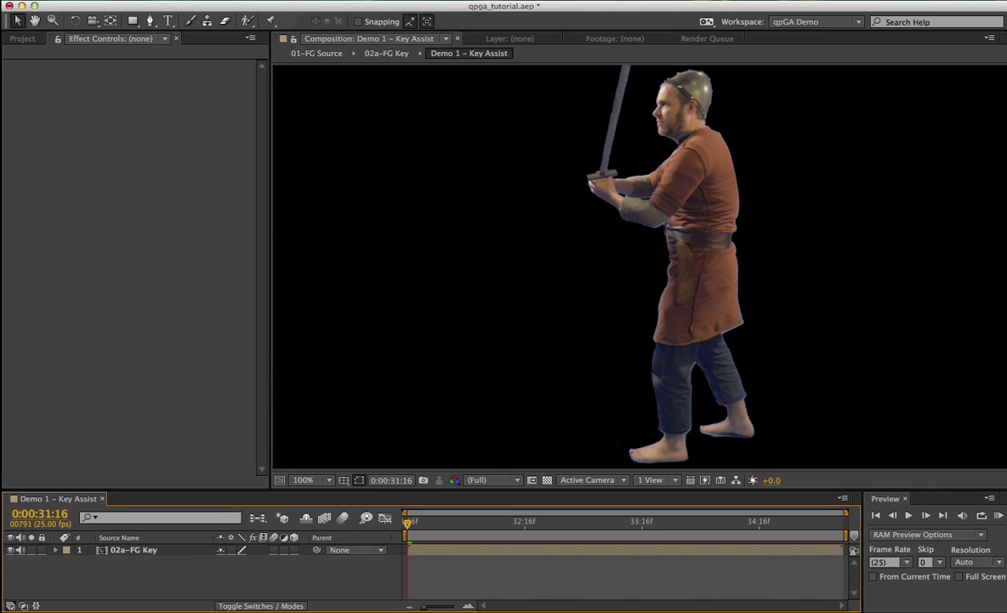
Step: Add a new adjustment layer carrying qp Grade Assistant 2
{"action": "left_click", "coordinate": [319, 2]}
{"action": "mouse_move", "coordinate": [302, 10]}
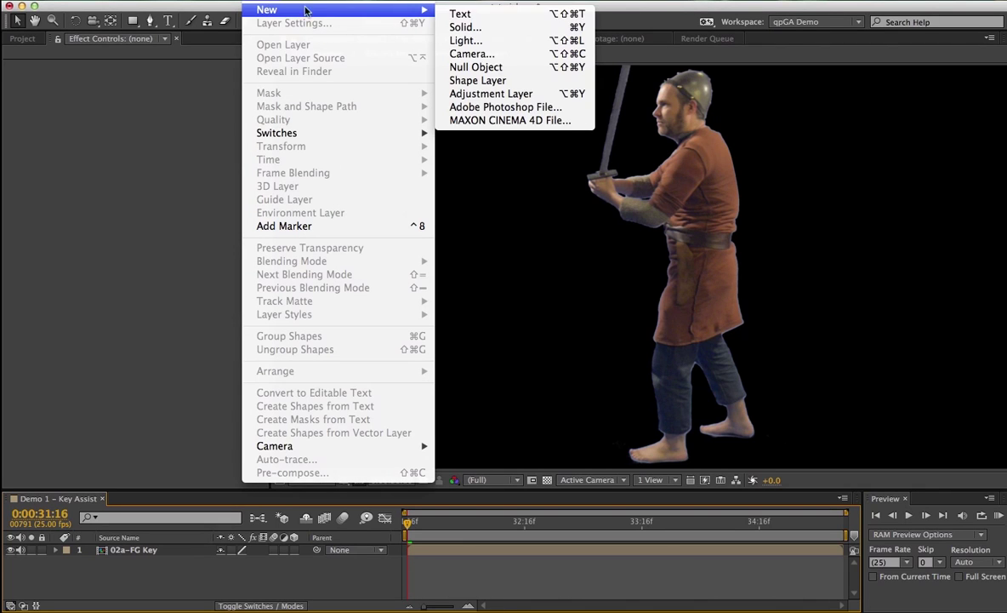
{"action": "left_click", "coordinate": [510, 93]}
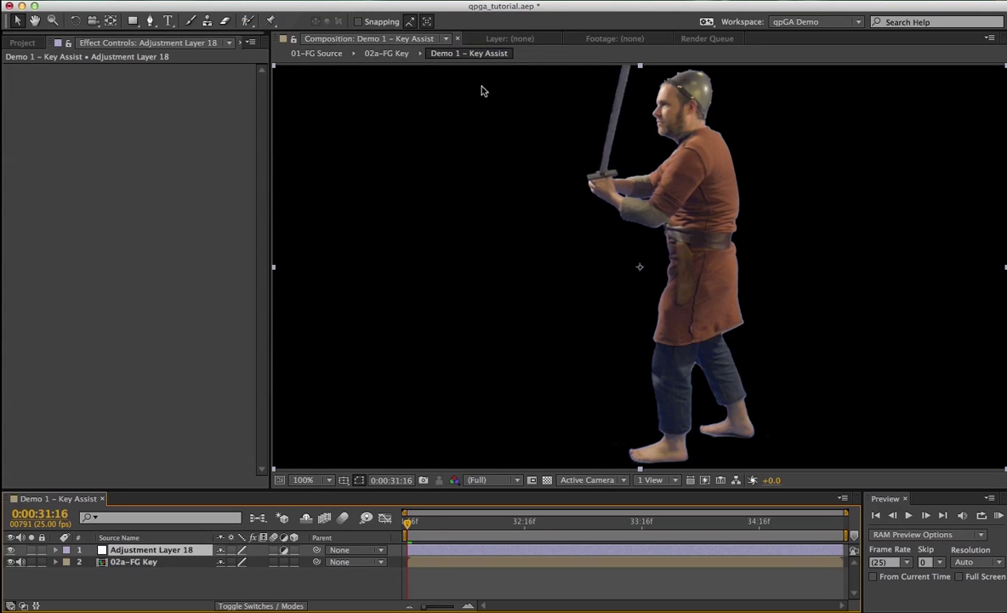
{"action": "left_click", "coordinate": [285, 2]}
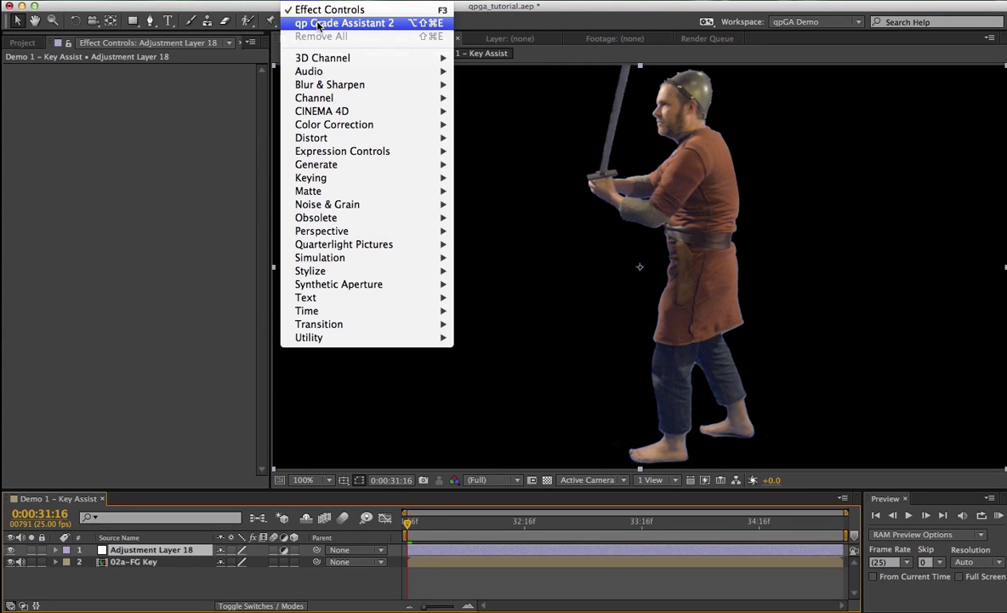
{"action": "left_click", "coordinate": [318, 24]}
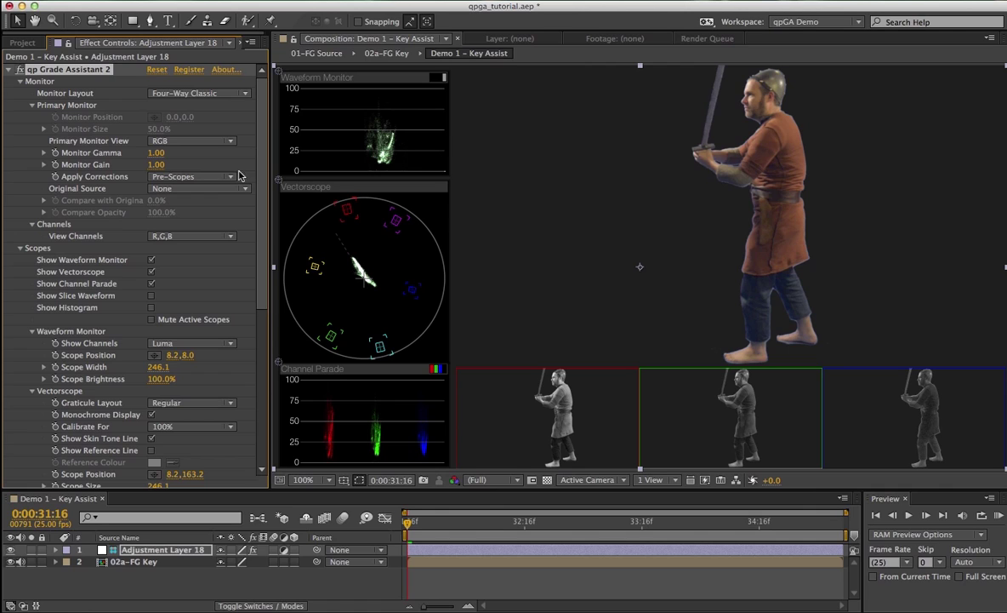
Step: Turn off Waveform, Vectorscope and Channel Parade, and set Monitor Layout to Single
{"action": "left_click", "coordinate": [151, 259]}
{"action": "left_click", "coordinate": [151, 271]}
{"action": "left_click", "coordinate": [151, 284]}
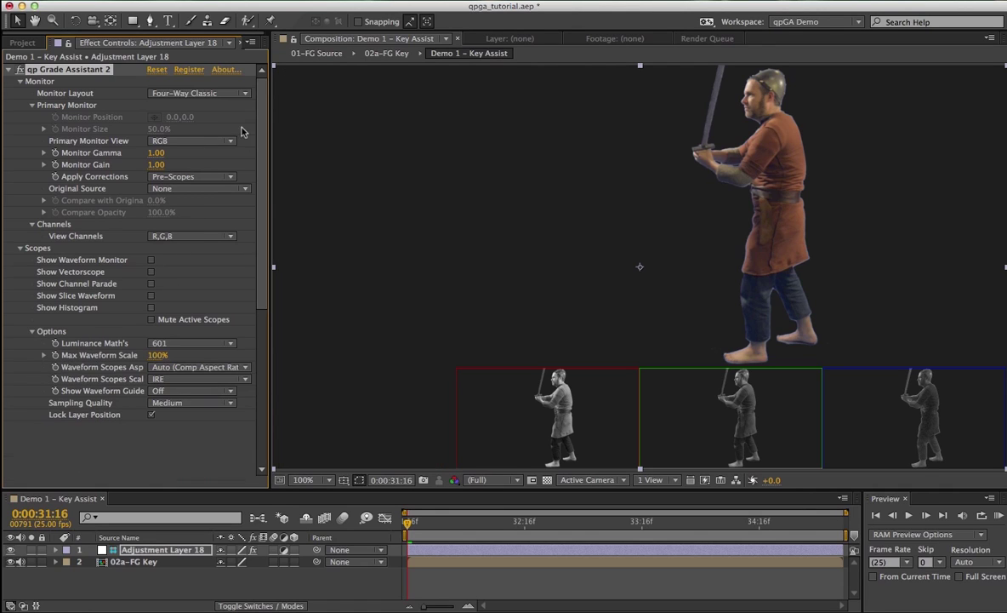
{"action": "left_click", "coordinate": [178, 93]}
{"action": "left_click", "coordinate": [191, 107]}
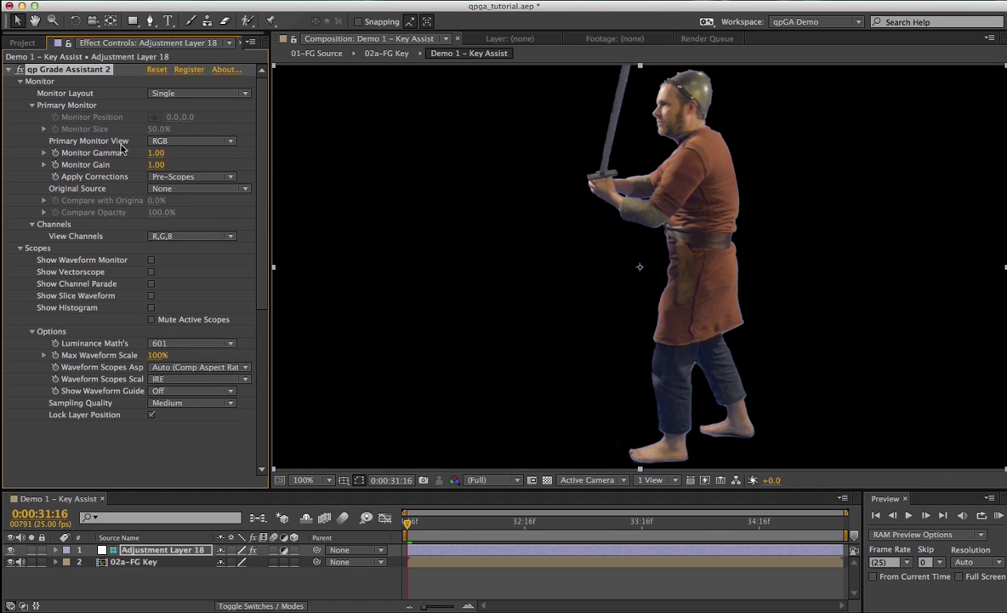
Step: Show the Alpha view and crush Monitor Gamma to check matte edges, then reset it to 1.00
{"action": "left_click", "coordinate": [175, 143]}
{"action": "left_click", "coordinate": [176, 169]}
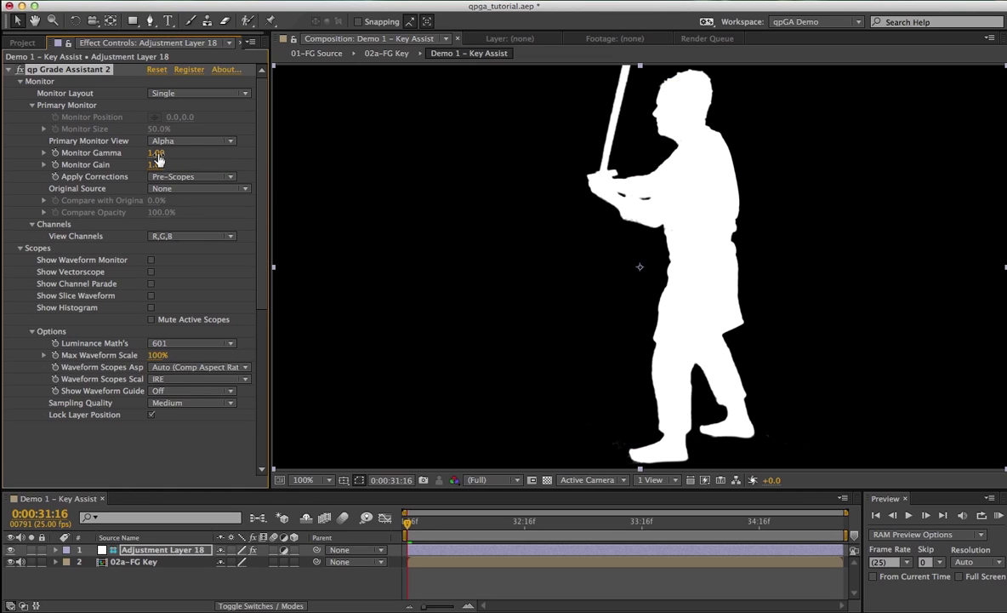
{"action": "left_click_drag", "start_coordinate": [157, 159], "coordinate": [56, 152]}
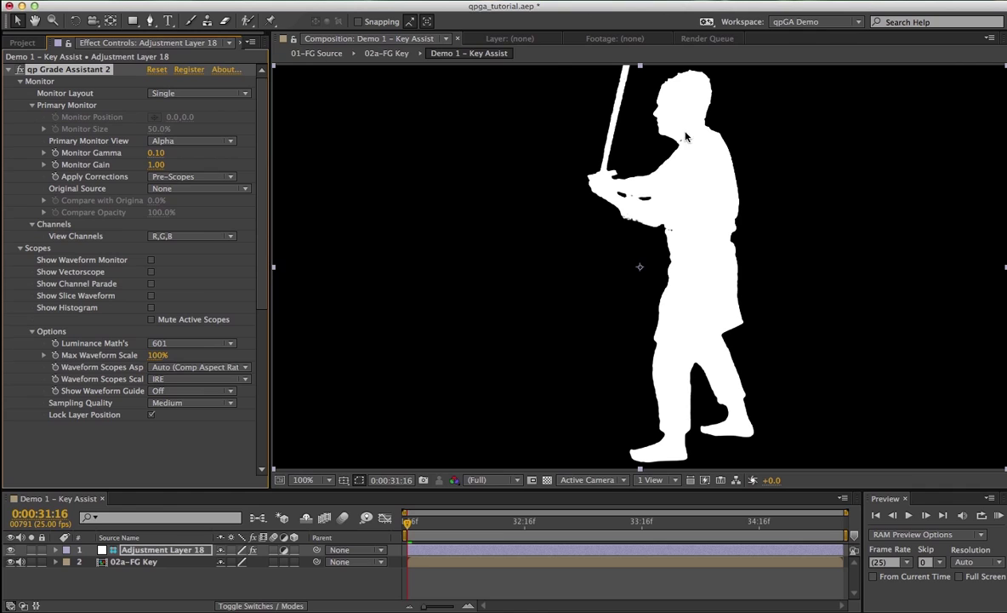
{"action": "right_click", "coordinate": [153, 152]}
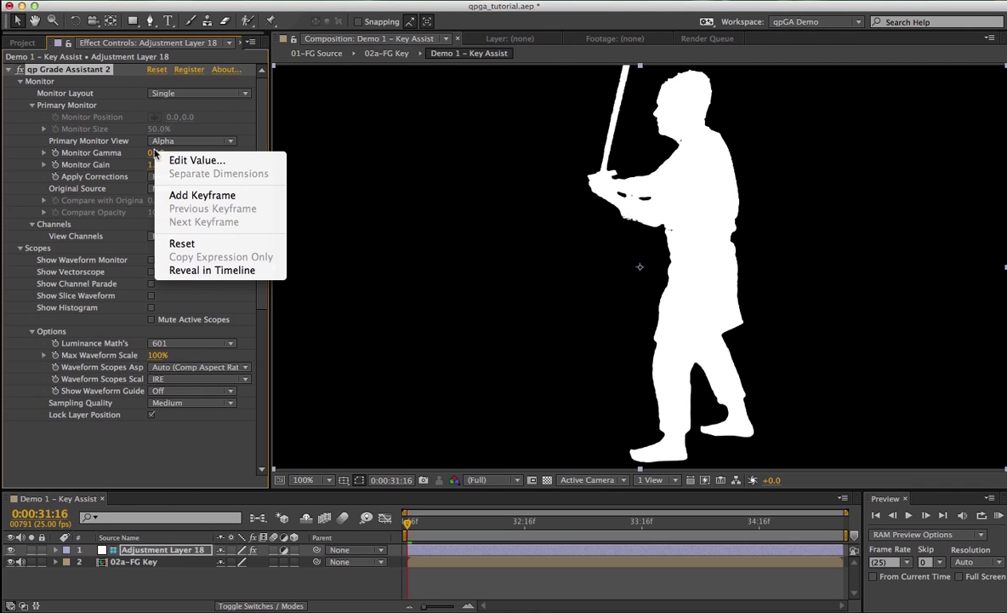
{"action": "left_click", "coordinate": [182, 243]}
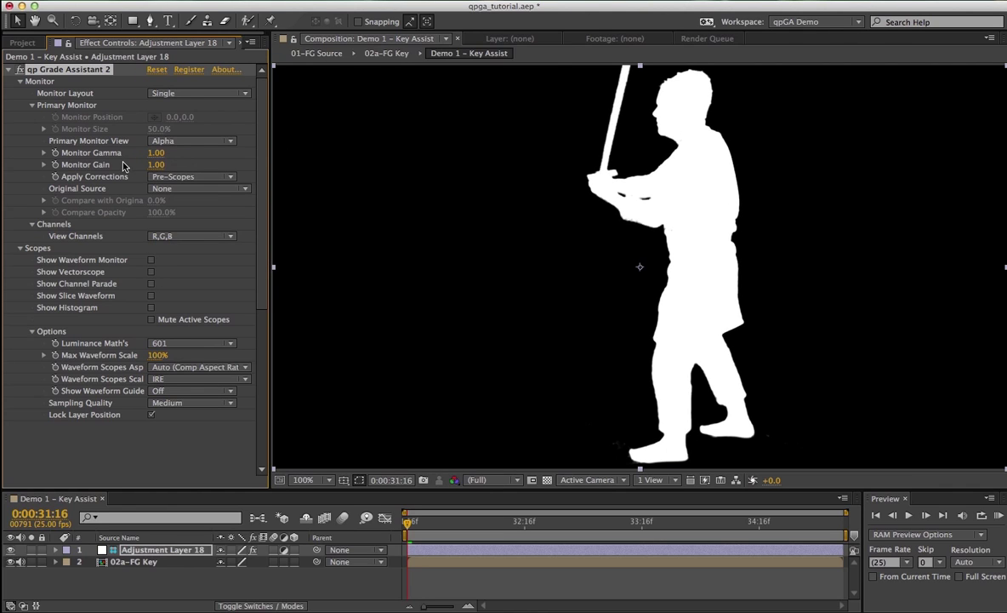
Step: Raise Monitor Gain to reveal faint matte pixels, then reset it to 1.00
{"action": "left_click_drag", "start_coordinate": [152, 165], "coordinate": [499, 299]}
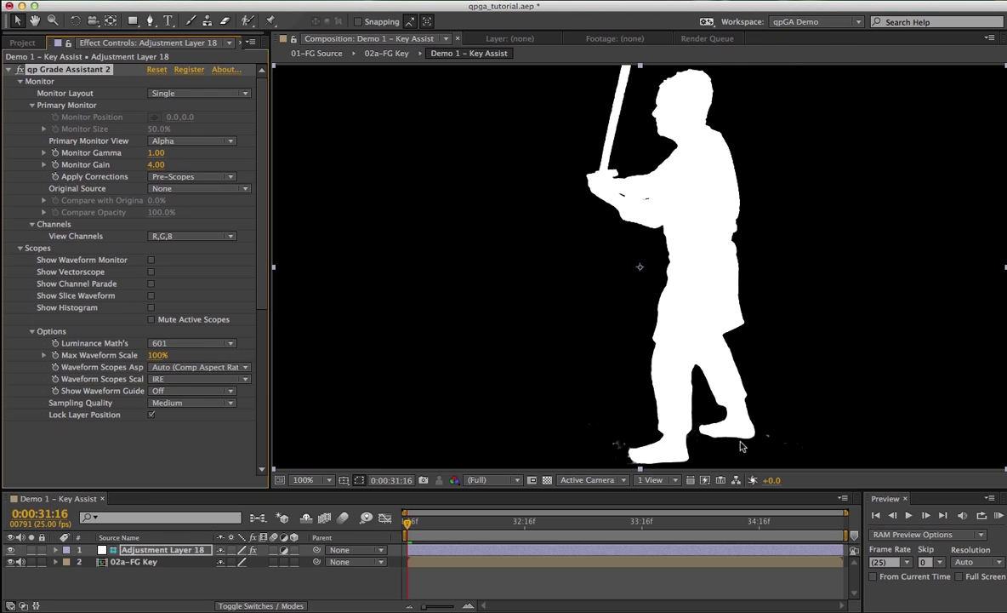
{"action": "right_click", "coordinate": [155, 169]}
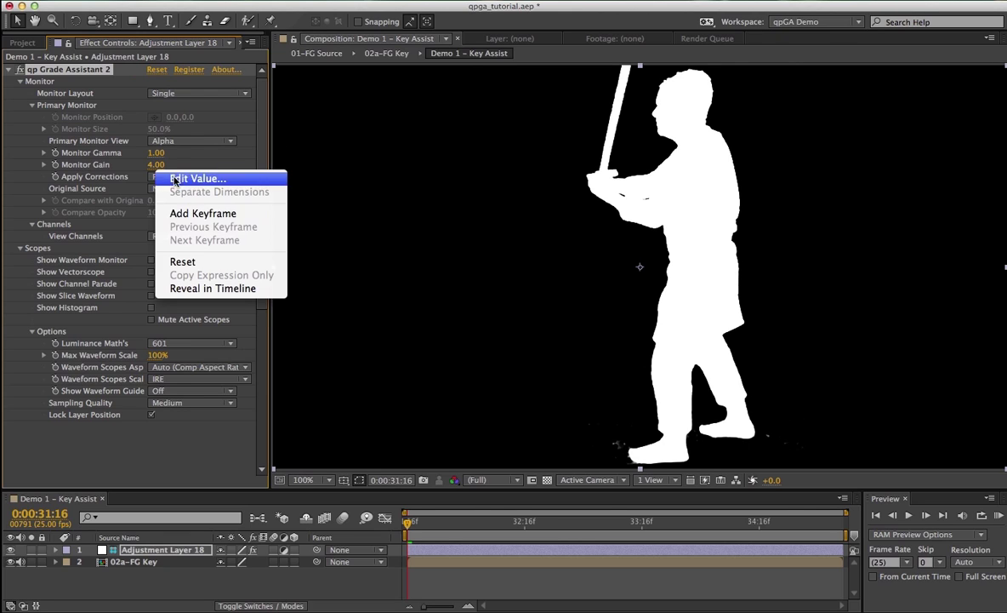
{"action": "left_click", "coordinate": [198, 263]}
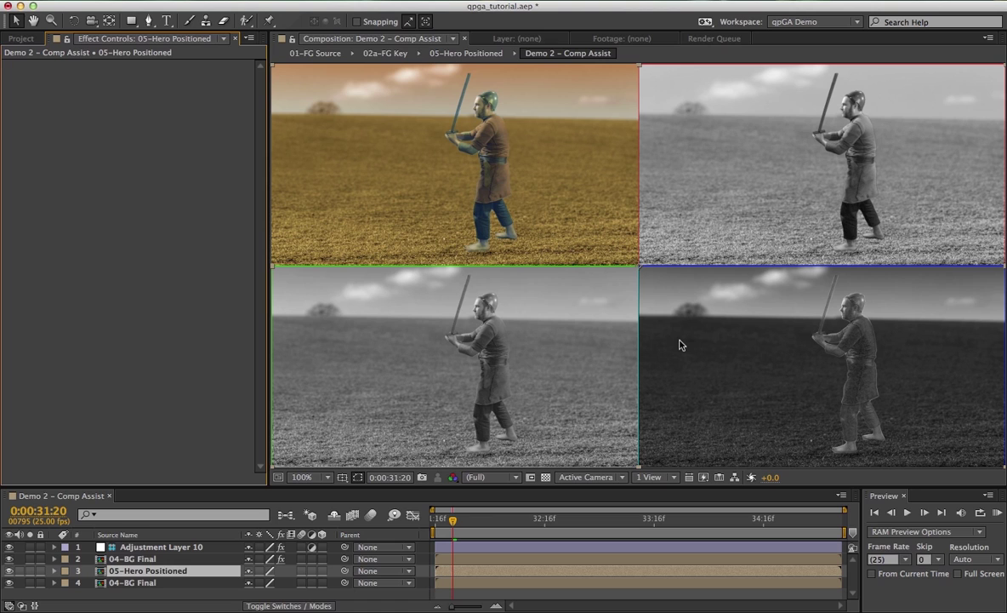
Step: Apply Curves to 05-Hero Positioned and lift the Red channel's black point slightly
{"action": "key", "text": "super+alt+shift+e"}
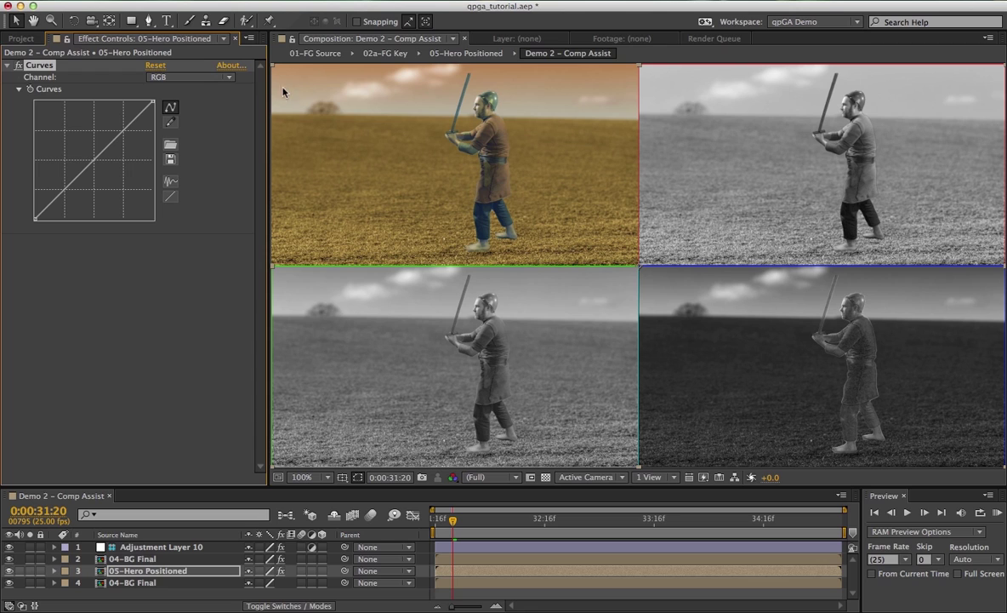
{"action": "left_click", "coordinate": [187, 76]}
{"action": "left_click", "coordinate": [189, 102]}
{"action": "left_click_drag", "start_coordinate": [34, 219], "coordinate": [33, 215]}
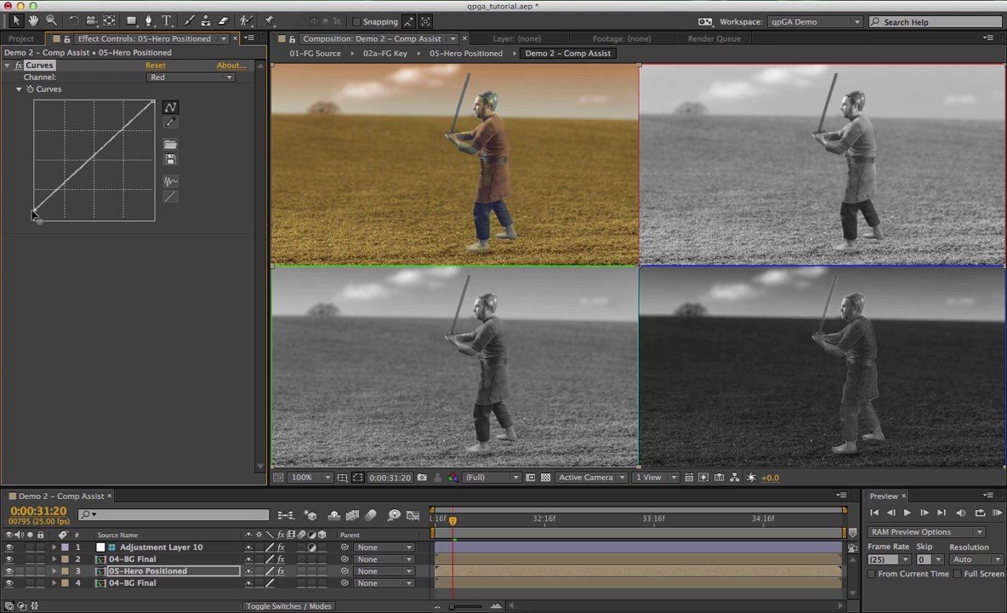
{"action": "left_click_drag", "start_coordinate": [34, 214], "coordinate": [35, 211]}
Step: Pull the Green curve's midtones slightly below the diagonal with a smooth point
{"action": "left_click", "coordinate": [181, 78]}
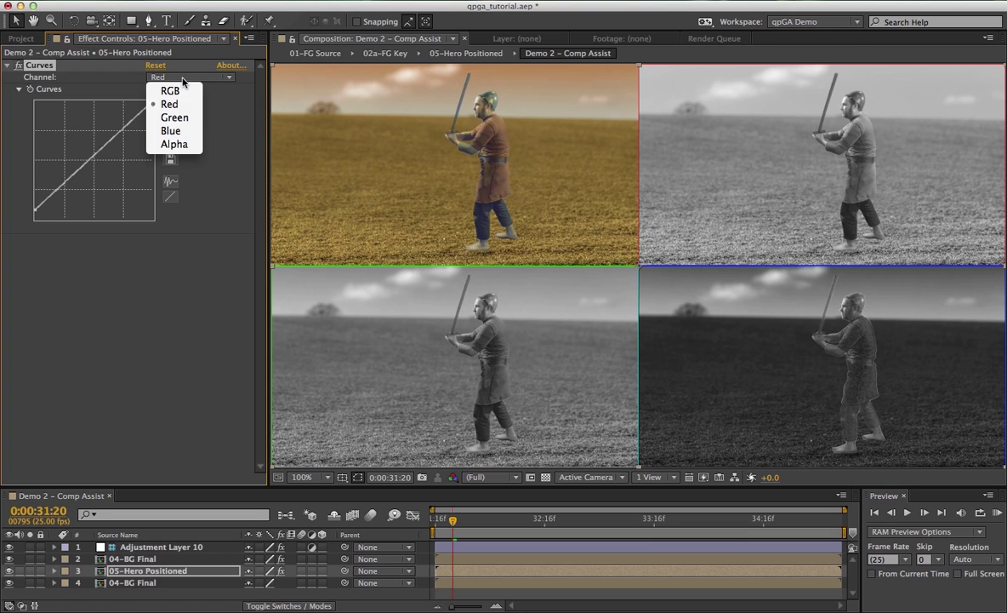
{"action": "left_click", "coordinate": [177, 117]}
{"action": "left_click", "coordinate": [170, 107]}
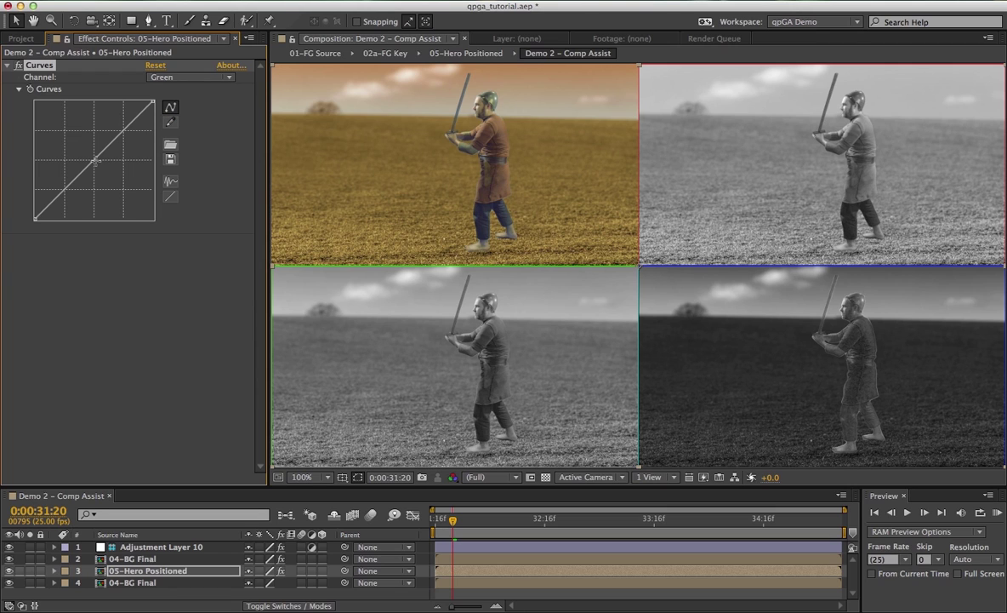
{"action": "left_click_drag", "start_coordinate": [96, 161], "coordinate": [99, 170]}
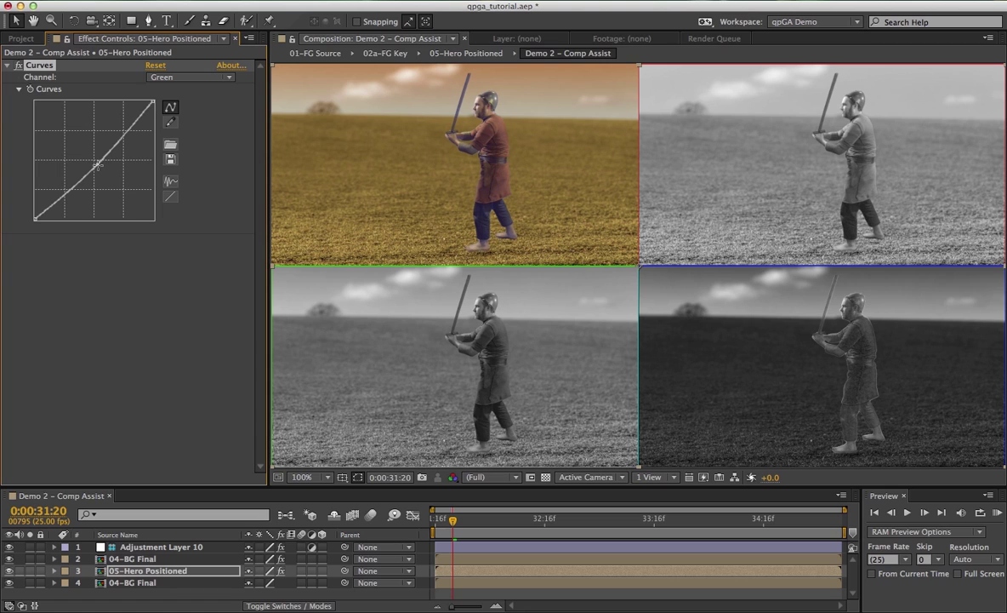
Step: Bend the Blue curve slightly below the diagonal, then select Adjustment Layer 10
{"action": "left_click", "coordinate": [155, 78]}
{"action": "left_click", "coordinate": [170, 131]}
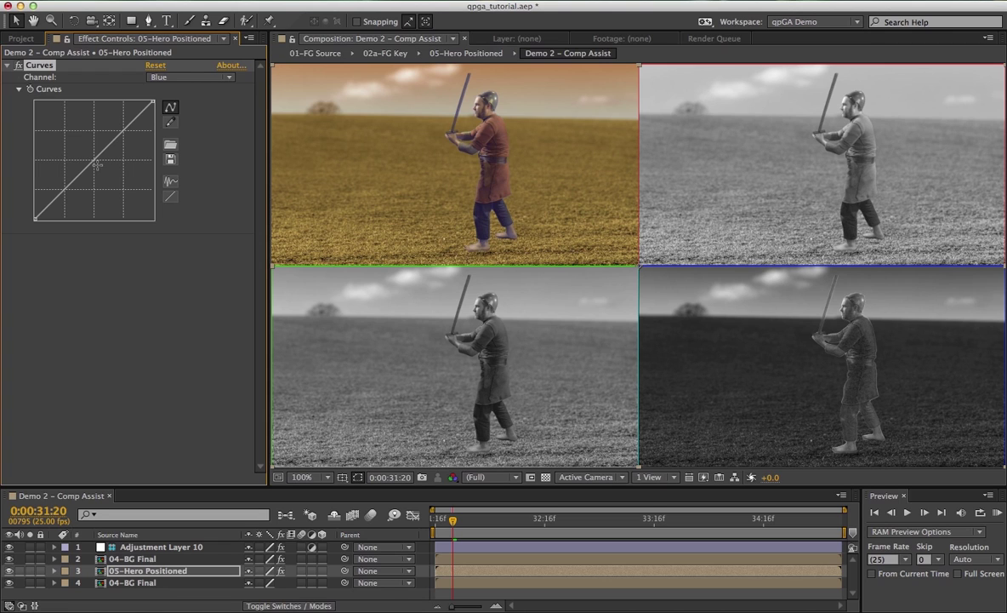
{"action": "left_click_drag", "start_coordinate": [91, 162], "coordinate": [92, 170]}
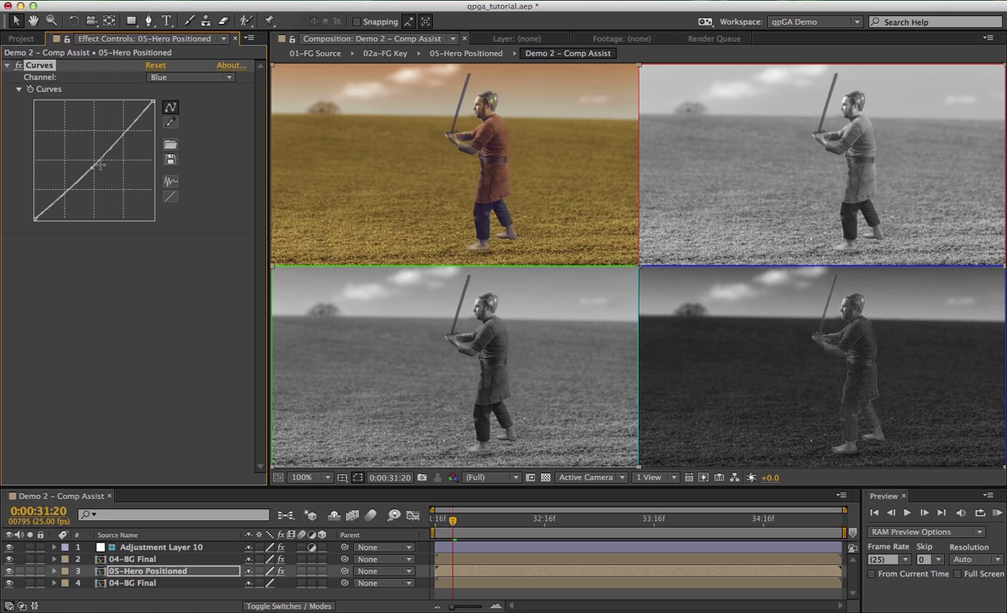
{"action": "left_click", "coordinate": [149, 546]}
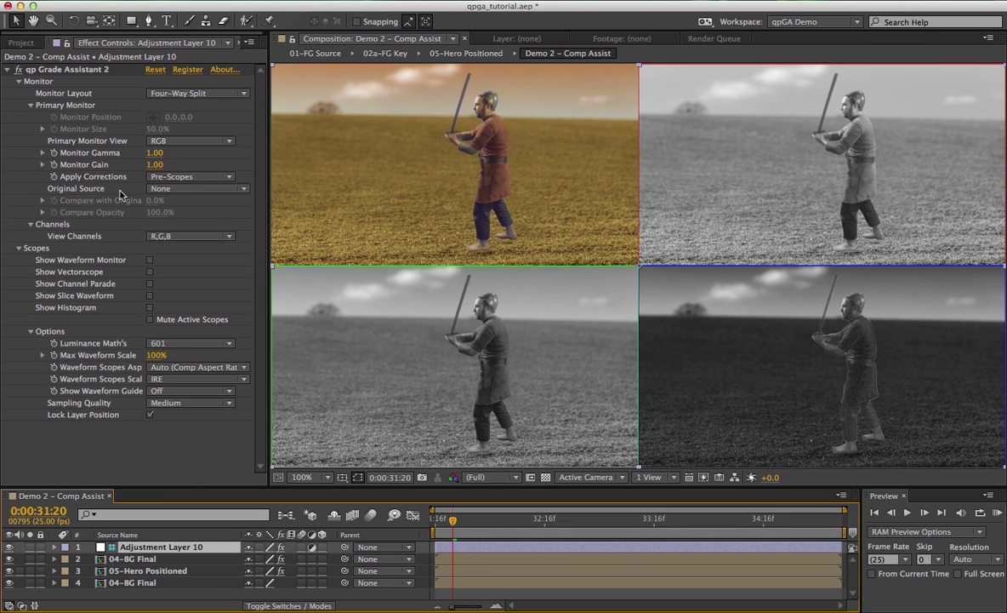
Step: Set Grade Assistant's Original Source to 05-Hero Positioned and wipe in about 30% of the original
{"action": "left_click", "coordinate": [174, 189]}
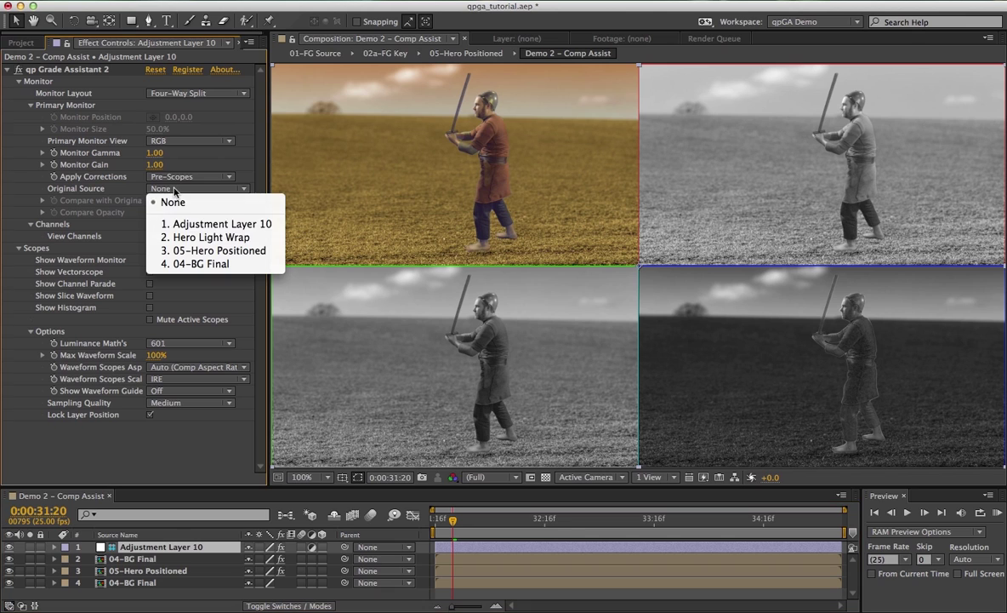
{"action": "left_click", "coordinate": [187, 253]}
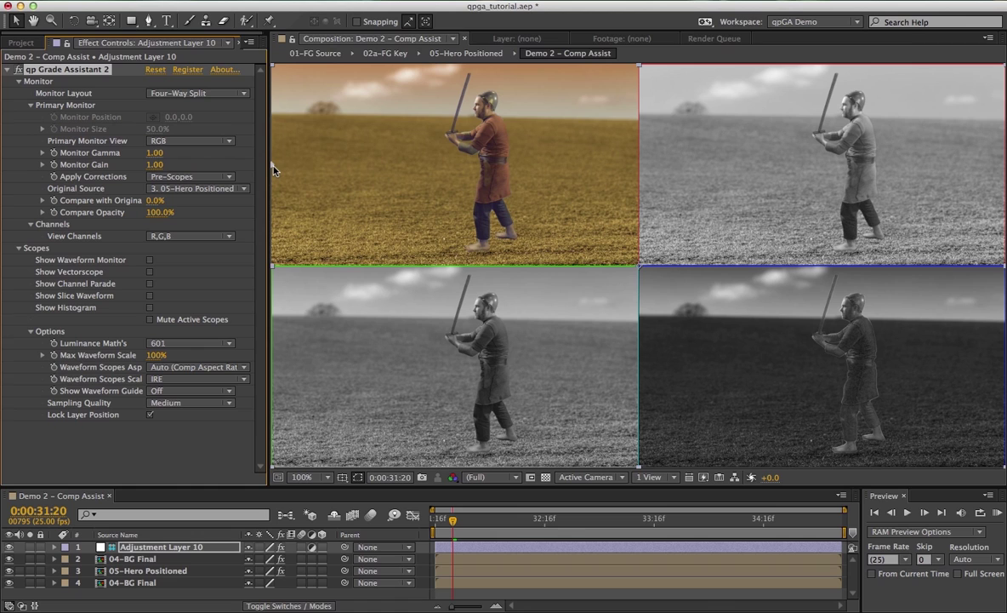
{"action": "left_click_drag", "start_coordinate": [273, 169], "coordinate": [338, 132]}
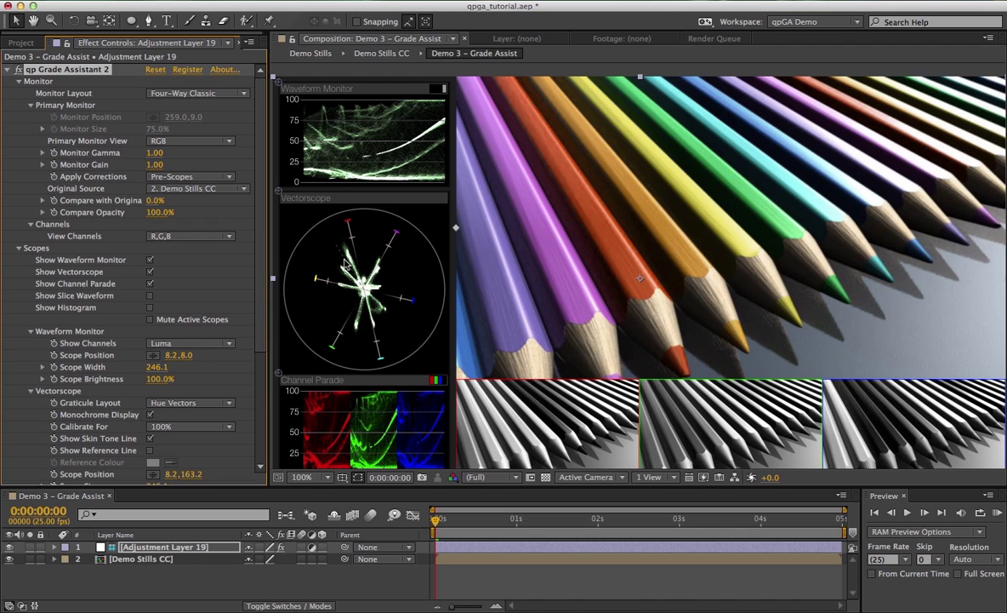
Step: Turn on the vectorscope reference line, sample the orange pencil as its colour, and select Demo Stills CC
{"action": "left_click", "coordinate": [150, 452]}
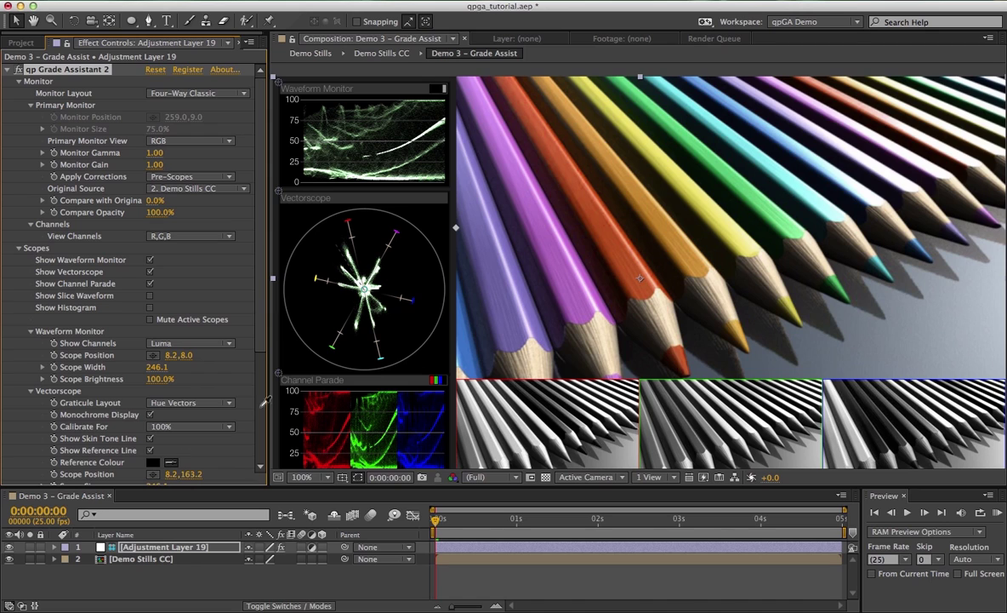
{"action": "left_click", "coordinate": [587, 196]}
{"action": "left_click", "coordinate": [140, 559]}
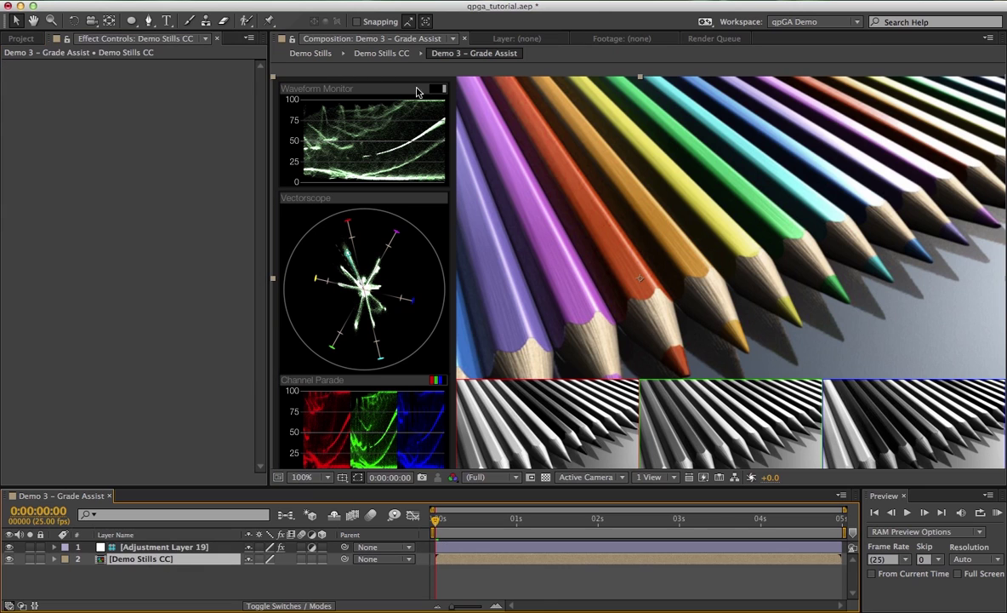
Step: Apply Hue/Saturation to Demo Stills CC and shift the Reds hue to −15°
{"action": "left_click", "coordinate": [294, 2]}
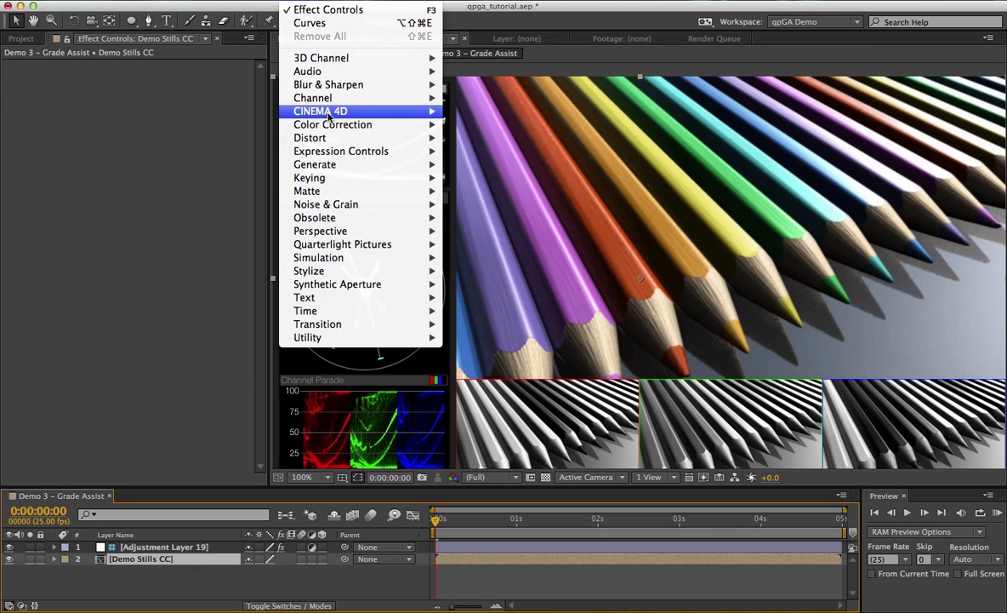
{"action": "mouse_move", "coordinate": [351, 124]}
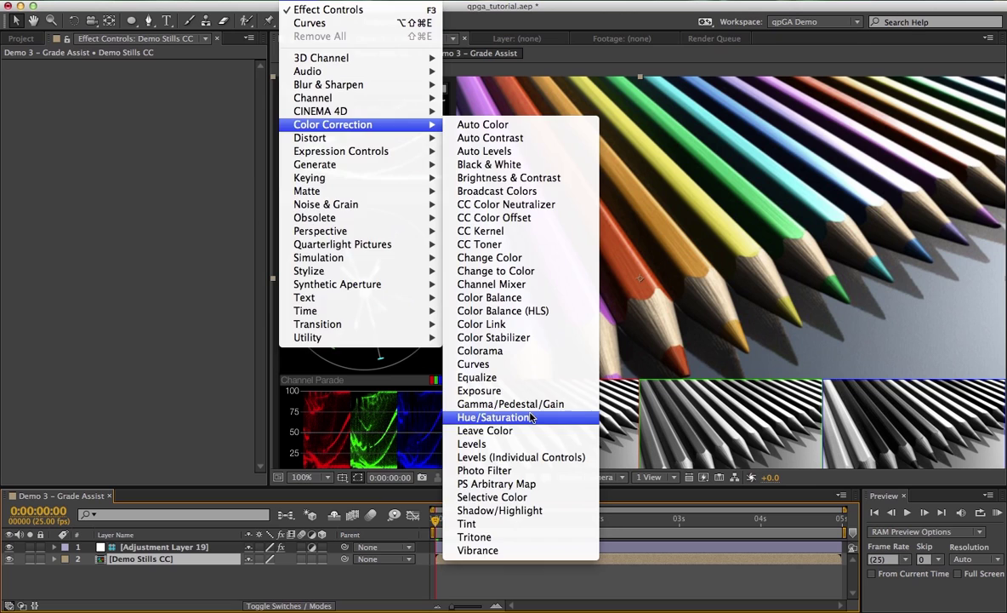
{"action": "left_click", "coordinate": [493, 417]}
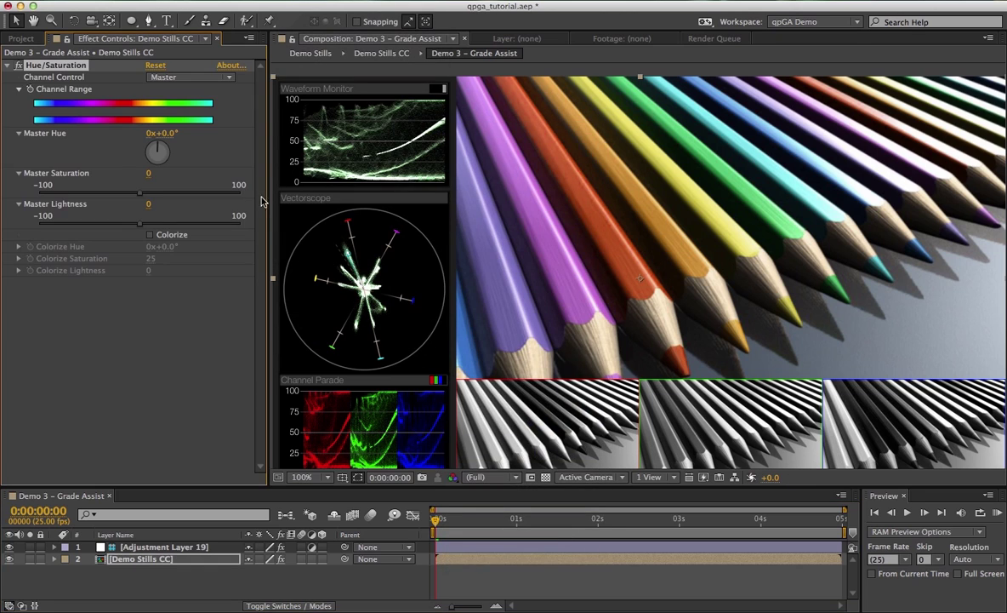
{"action": "left_click", "coordinate": [171, 77]}
{"action": "left_click", "coordinate": [173, 104]}
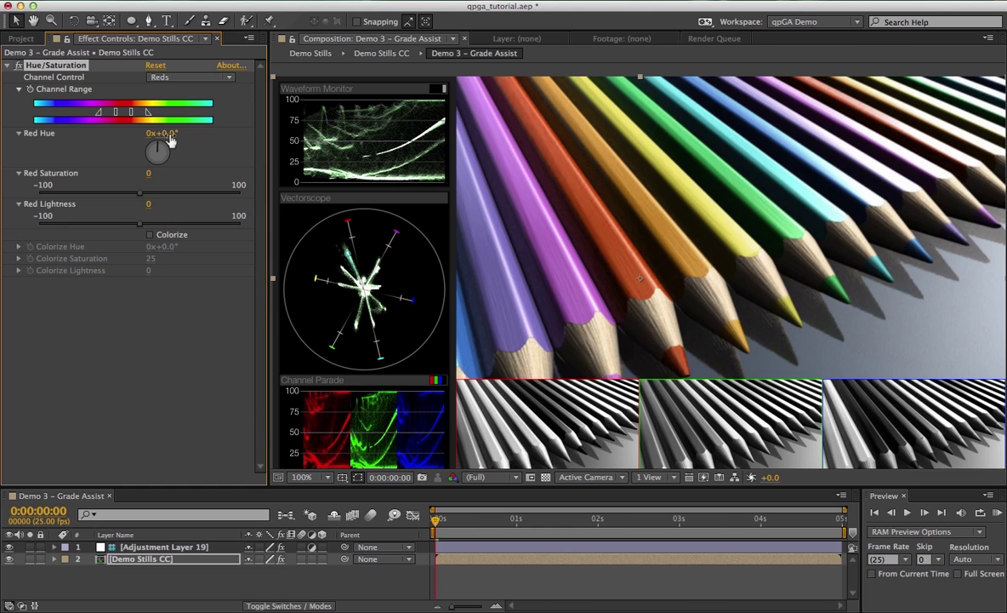
{"action": "left_click_drag", "start_coordinate": [164, 133], "coordinate": [162, 133]}
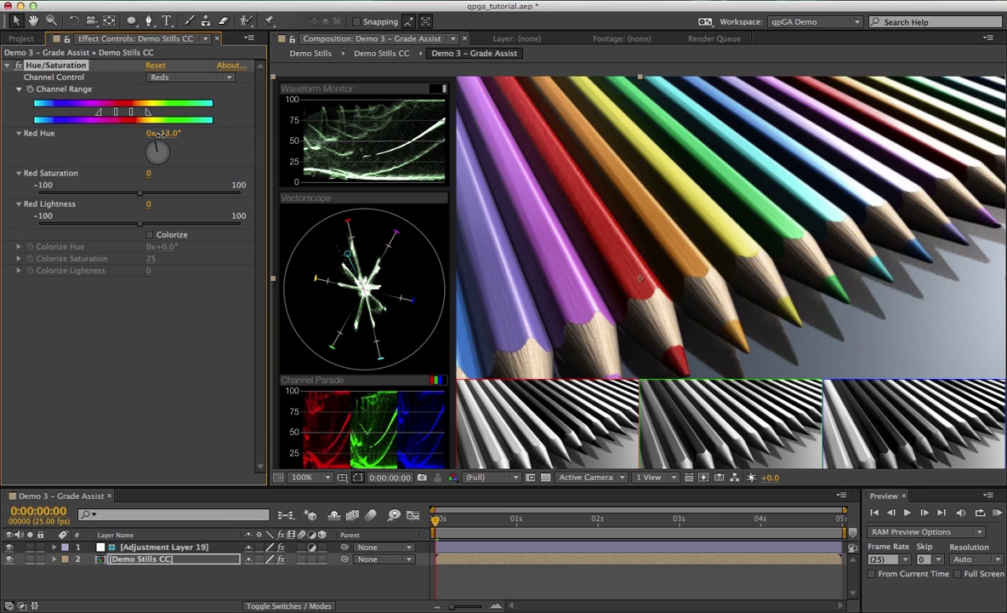
{"action": "left_click_drag", "start_coordinate": [158, 133], "coordinate": [150, 135]}
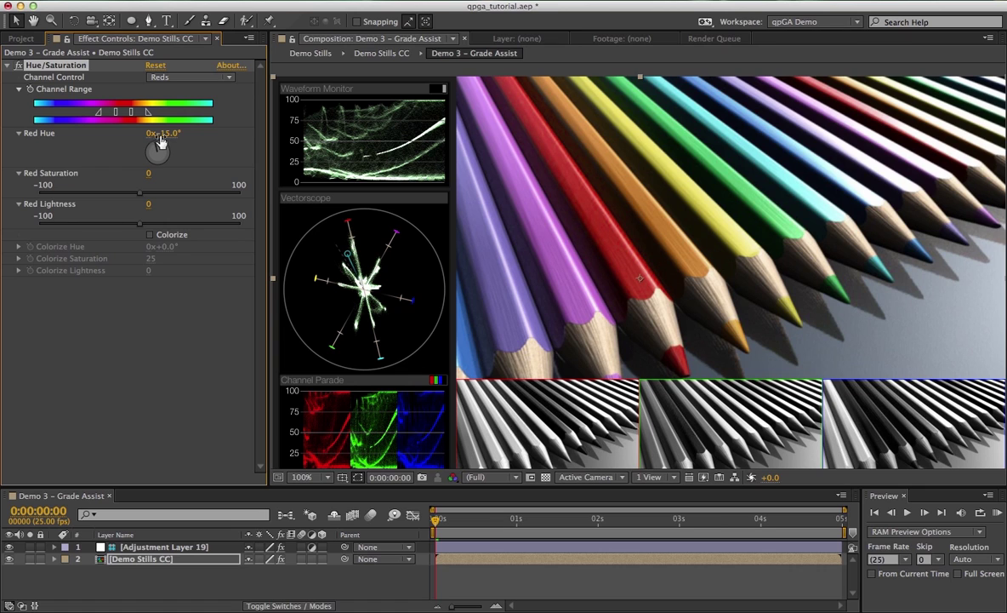
Step: Raise the Yellows saturation in Hue/Saturation to 31
{"action": "left_click", "coordinate": [157, 76]}
{"action": "left_click", "coordinate": [171, 119]}
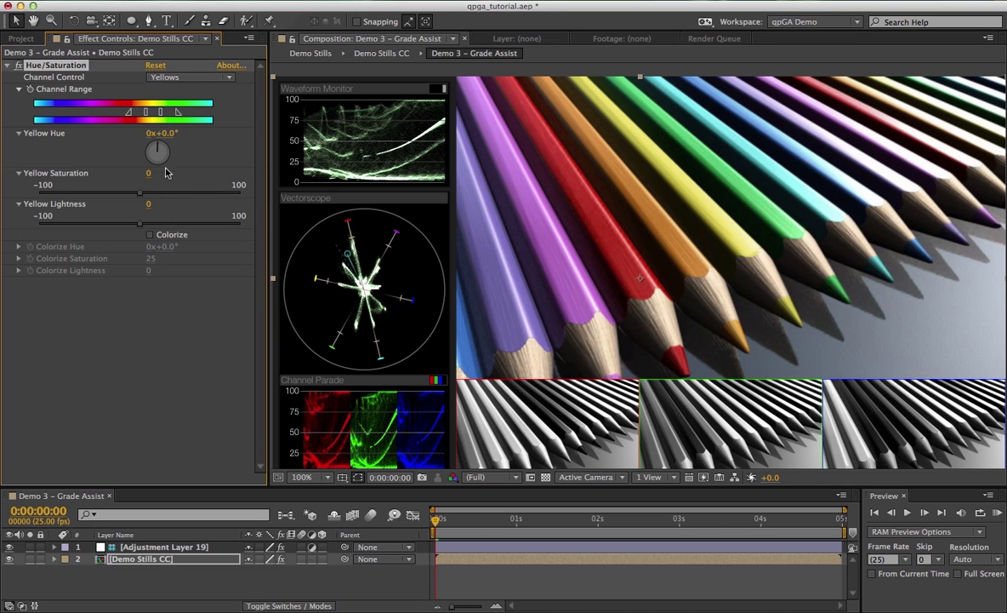
{"action": "left_click_drag", "start_coordinate": [141, 195], "coordinate": [175, 196]}
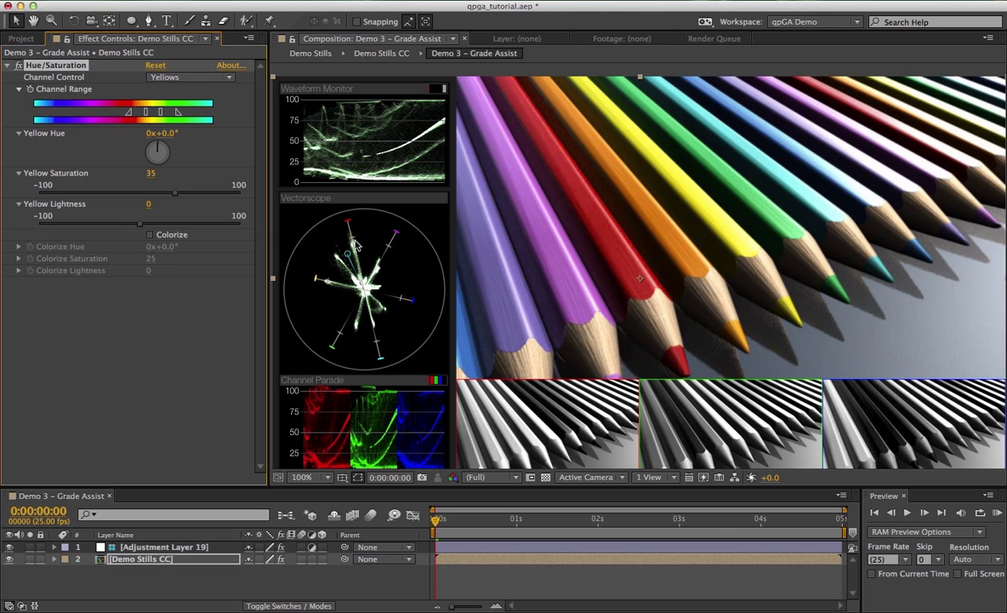
{"action": "left_click_drag", "start_coordinate": [176, 195], "coordinate": [173, 196]}
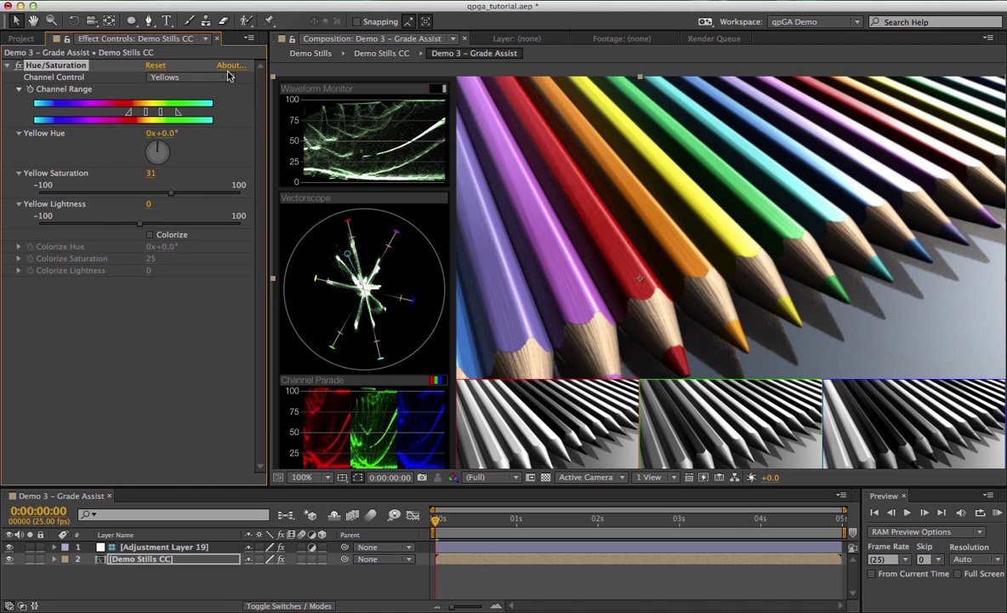
Step: Shift the Greens hue to −32° and raise Green Saturation to 13
{"action": "left_click", "coordinate": [208, 77]}
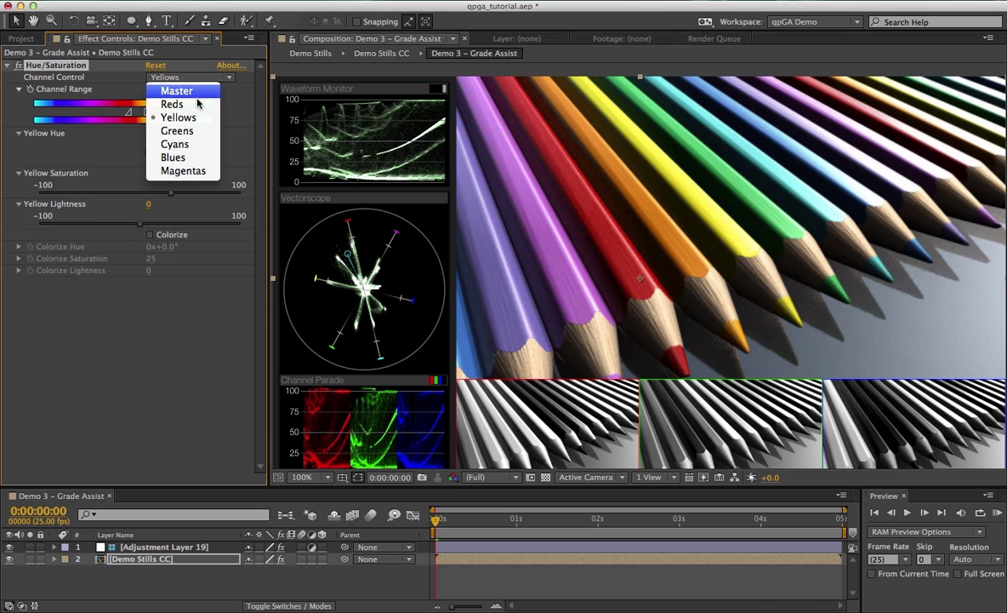
{"action": "left_click", "coordinate": [180, 128]}
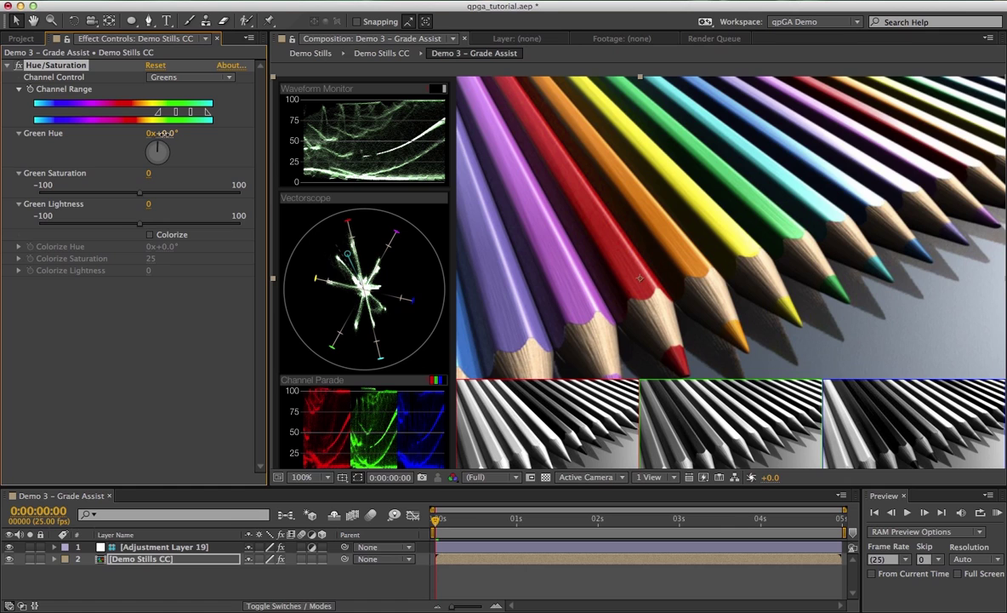
{"action": "left_click_drag", "start_coordinate": [160, 133], "coordinate": [145, 135]}
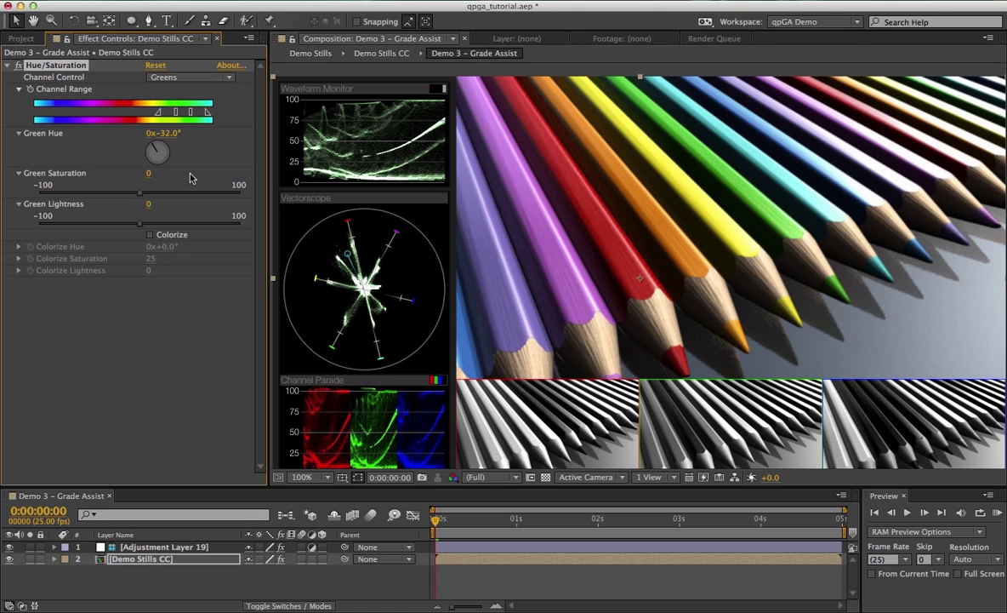
{"action": "left_click", "coordinate": [139, 194]}
{"action": "left_click_drag", "start_coordinate": [147, 196], "coordinate": [154, 198]}
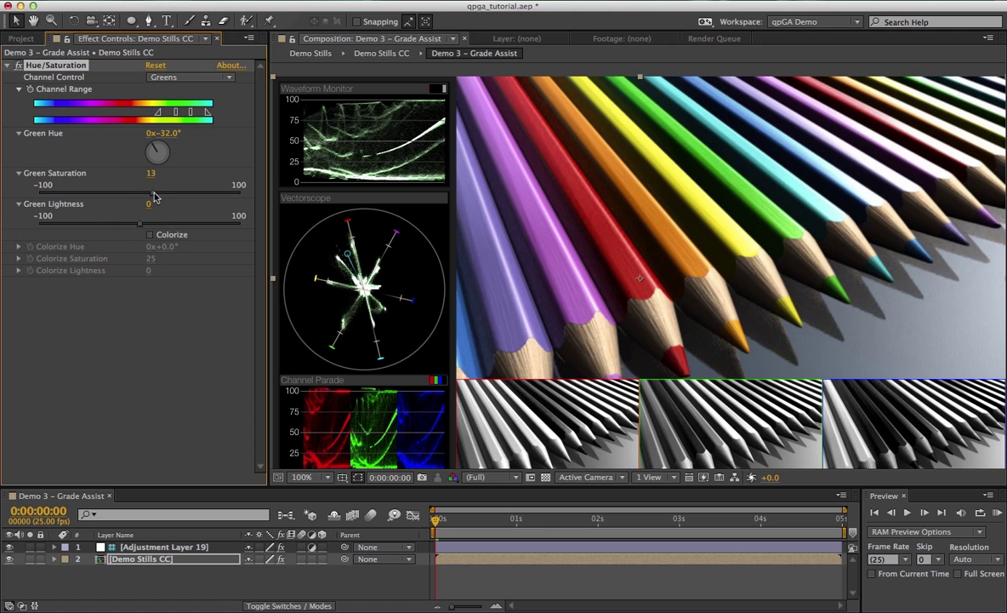
Step: Set the Blues range to hue −17° and saturation 27 in Hue/Saturation
{"action": "left_click", "coordinate": [150, 76]}
{"action": "left_click", "coordinate": [166, 160]}
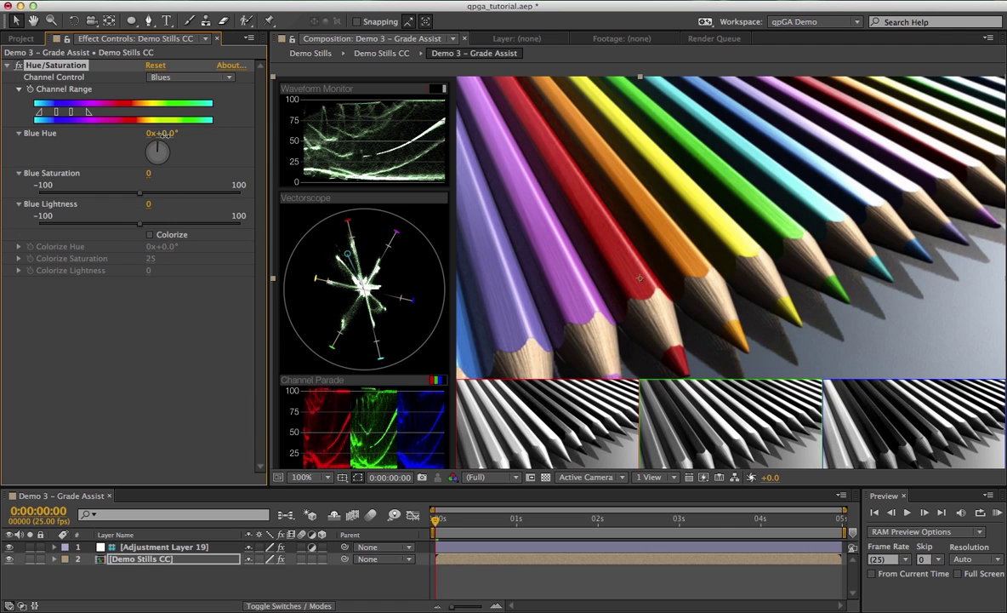
{"action": "left_click_drag", "start_coordinate": [170, 134], "coordinate": [181, 134]}
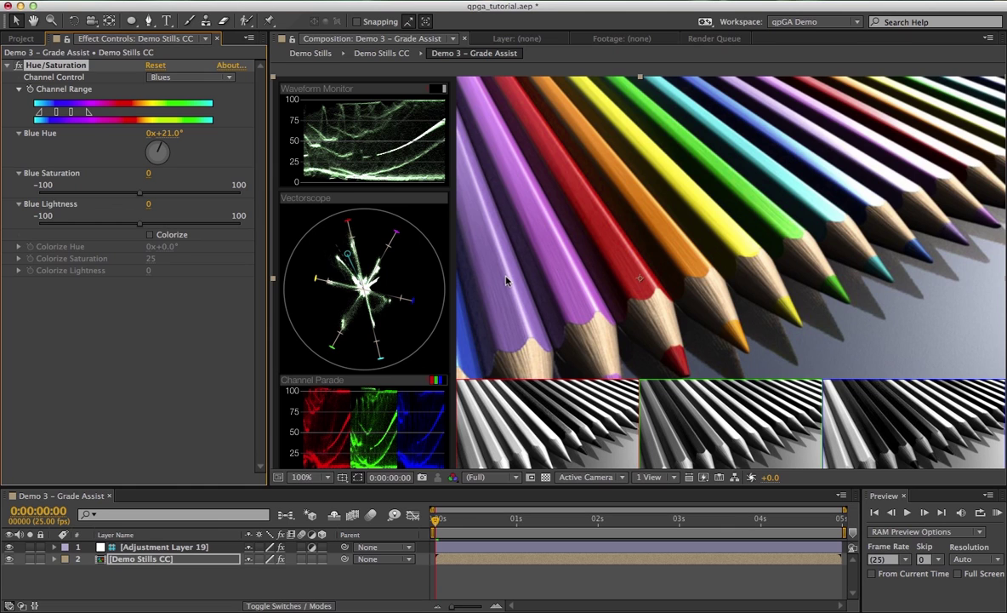
{"action": "left_click_drag", "start_coordinate": [155, 136], "coordinate": [156, 149]}
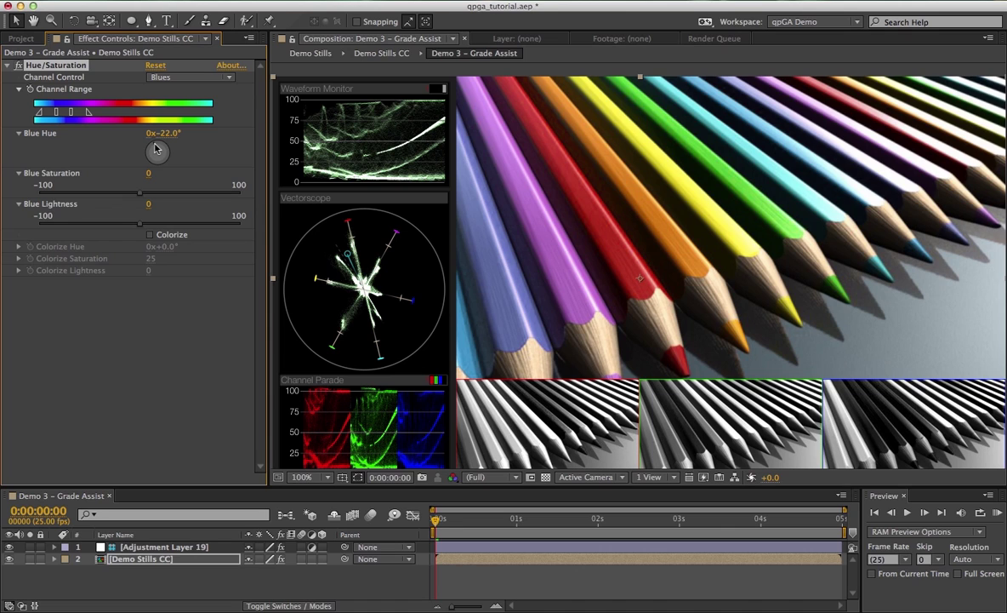
{"action": "left_click_drag", "start_coordinate": [156, 149], "coordinate": [157, 149]}
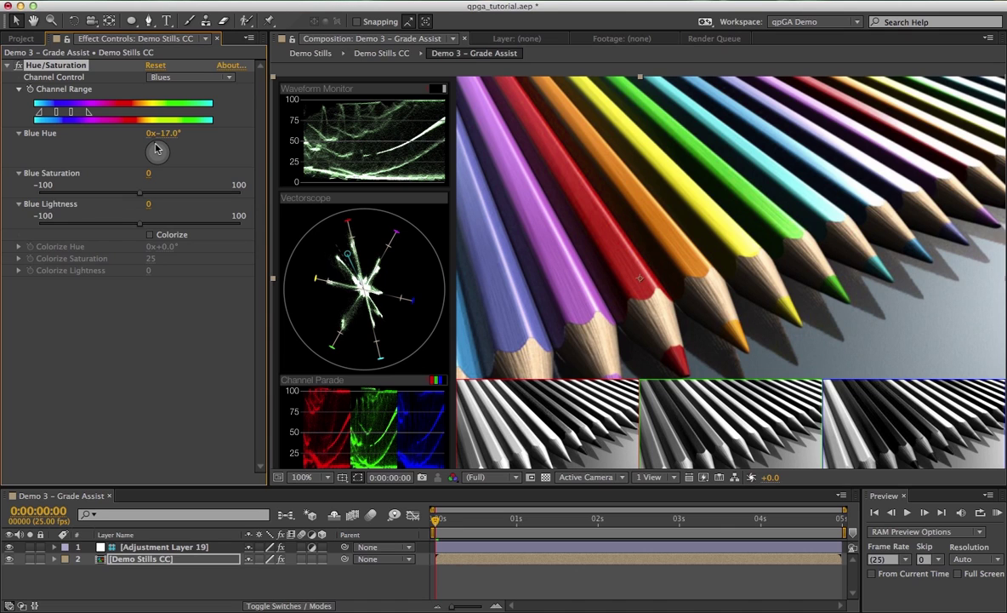
{"action": "left_click_drag", "start_coordinate": [145, 198], "coordinate": [168, 198]}
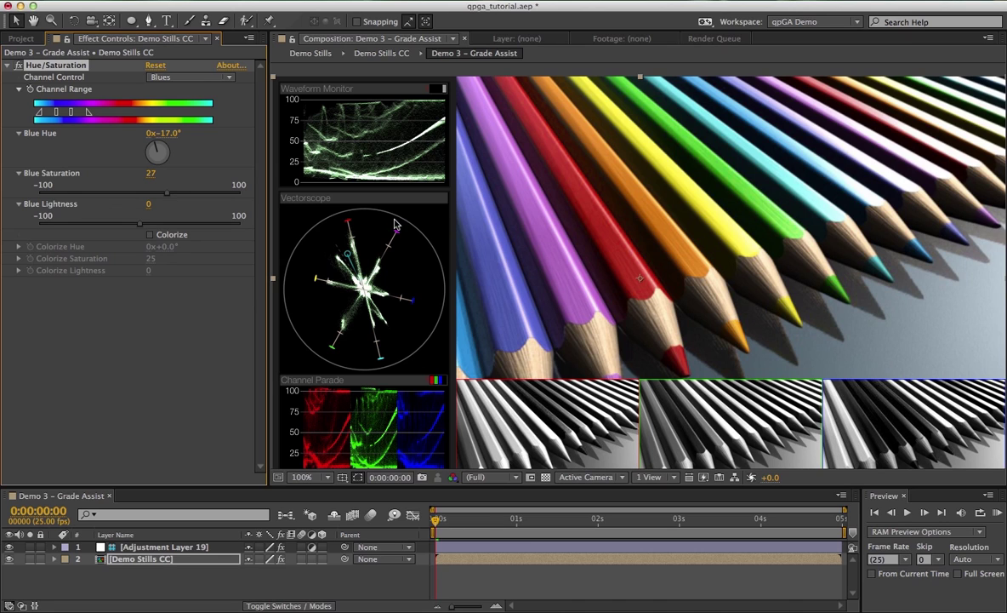
{"action": "left_click", "coordinate": [191, 499]}
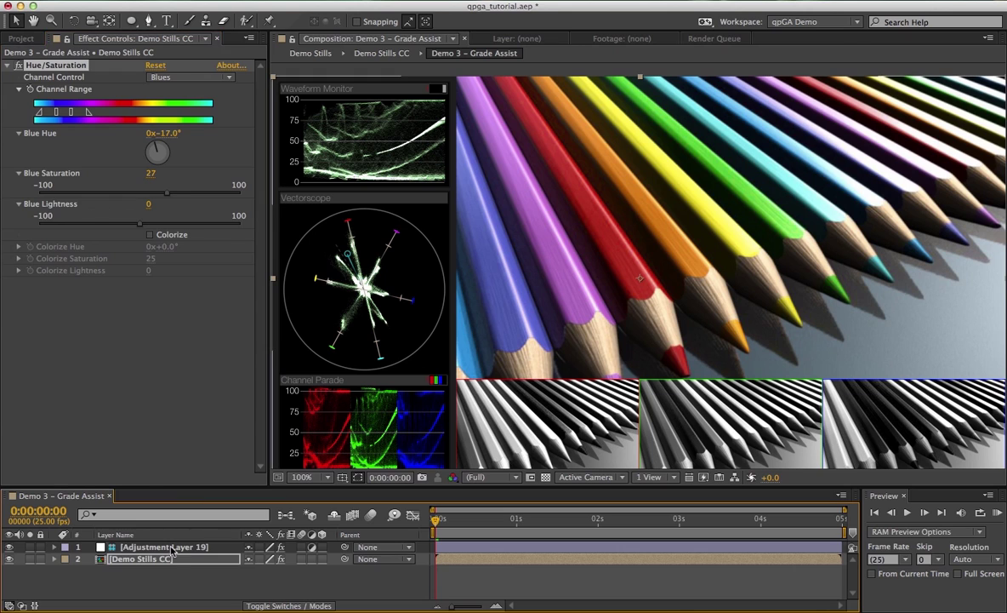
{"action": "key", "text": "super+Up"}
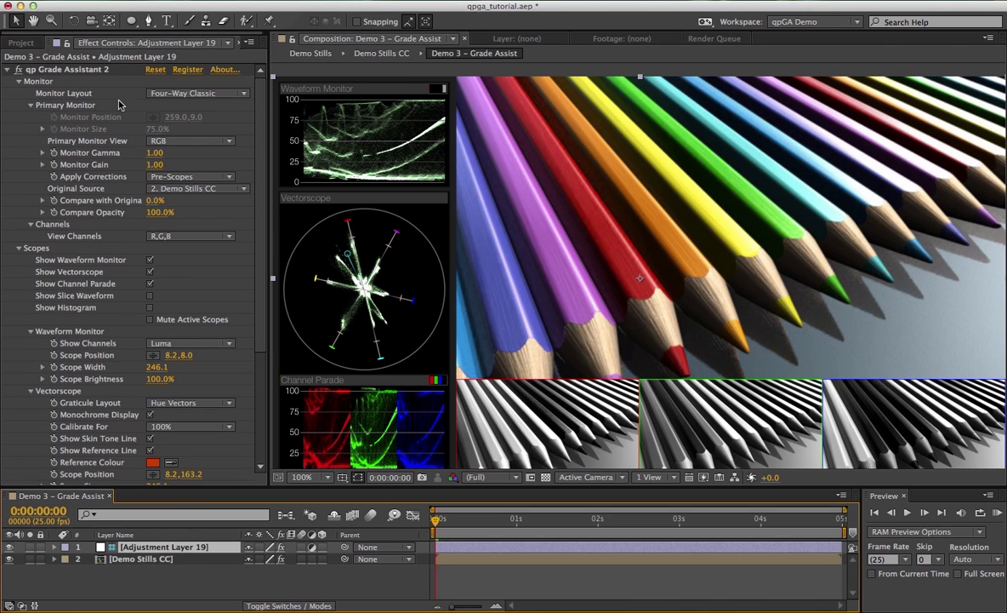
{"action": "left_click", "coordinate": [89, 69]}
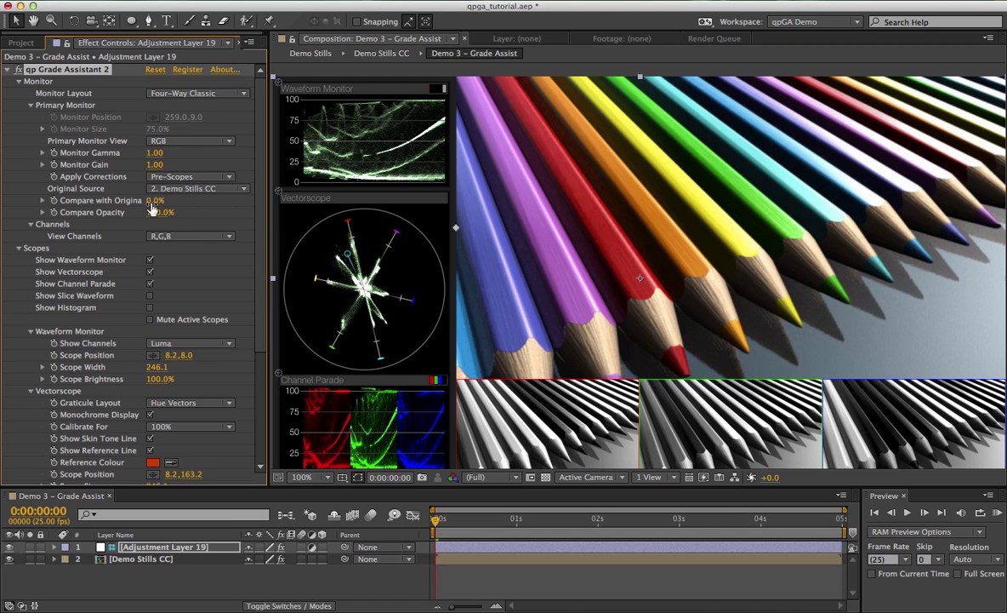
{"action": "left_click_drag", "start_coordinate": [154, 201], "coordinate": [204, 200]}
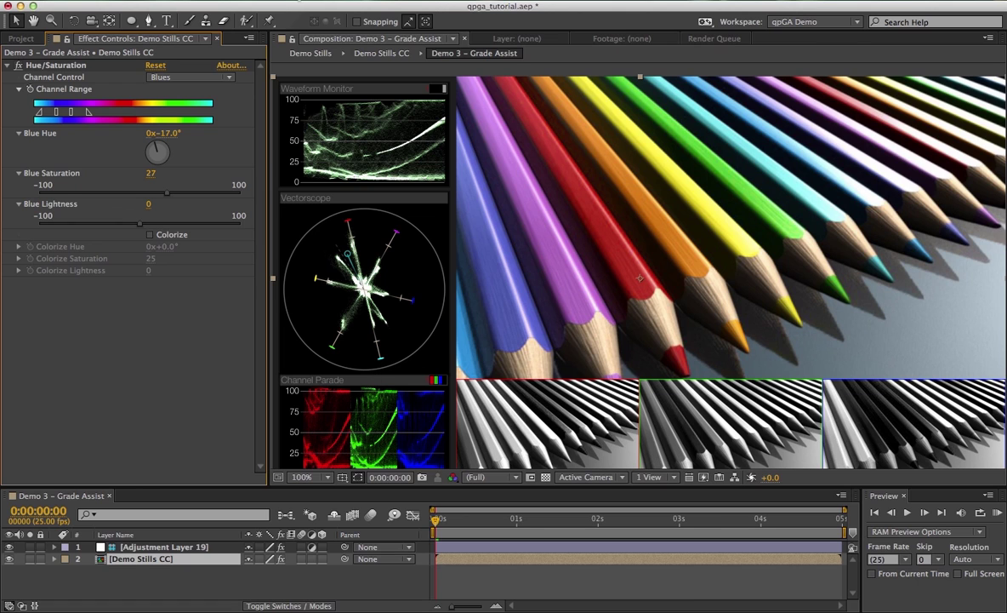
Step: Add a Curves effect and lower the top point of the Red channel curve
{"action": "left_click", "coordinate": [285, 0]}
{"action": "mouse_move", "coordinate": [374, 126]}
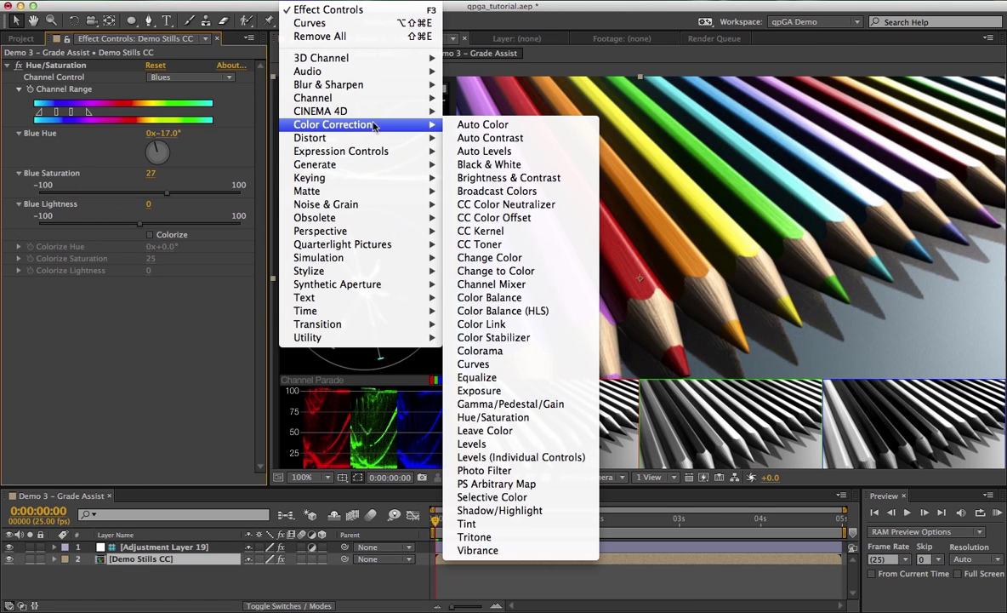
{"action": "left_click", "coordinate": [483, 364]}
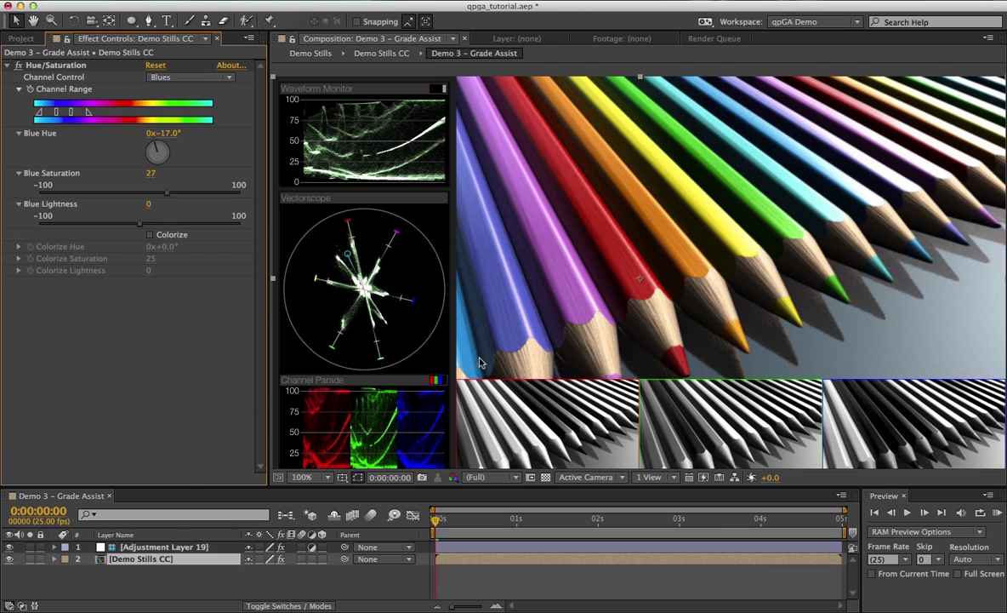
{"action": "left_click", "coordinate": [196, 295]}
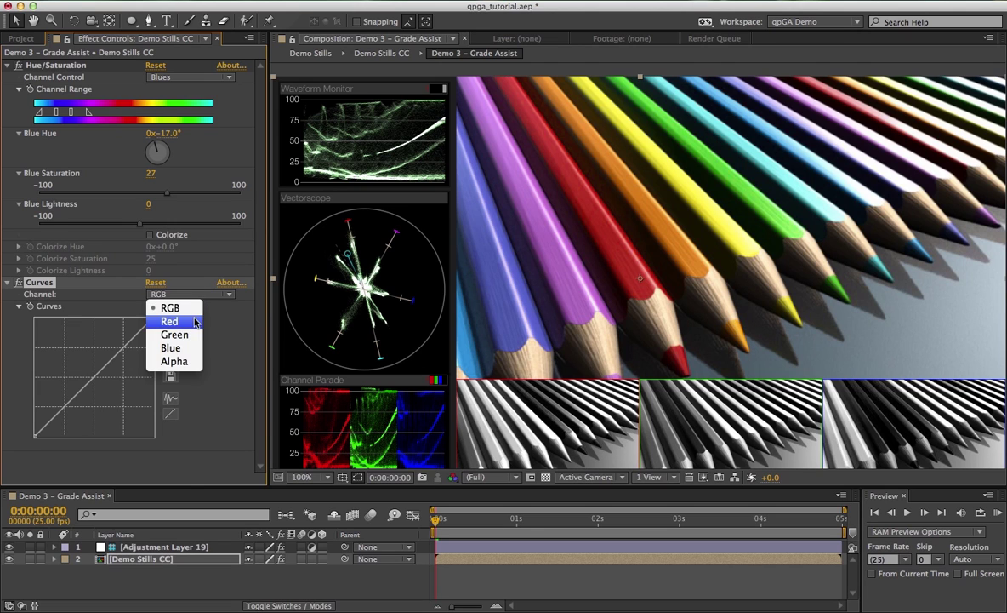
{"action": "left_click", "coordinate": [195, 321]}
{"action": "left_click_drag", "start_coordinate": [154, 320], "coordinate": [157, 334]}
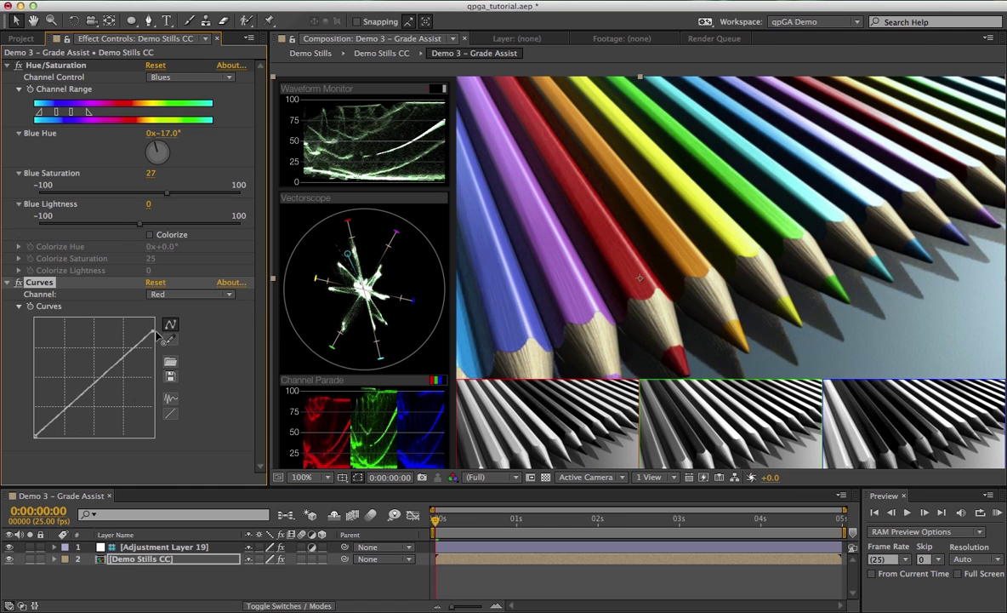
Step: Pull the top of the Green channel curve down slightly
{"action": "left_click", "coordinate": [158, 295]}
{"action": "left_click", "coordinate": [162, 314]}
{"action": "left_click_drag", "start_coordinate": [154, 323], "coordinate": [157, 329]}
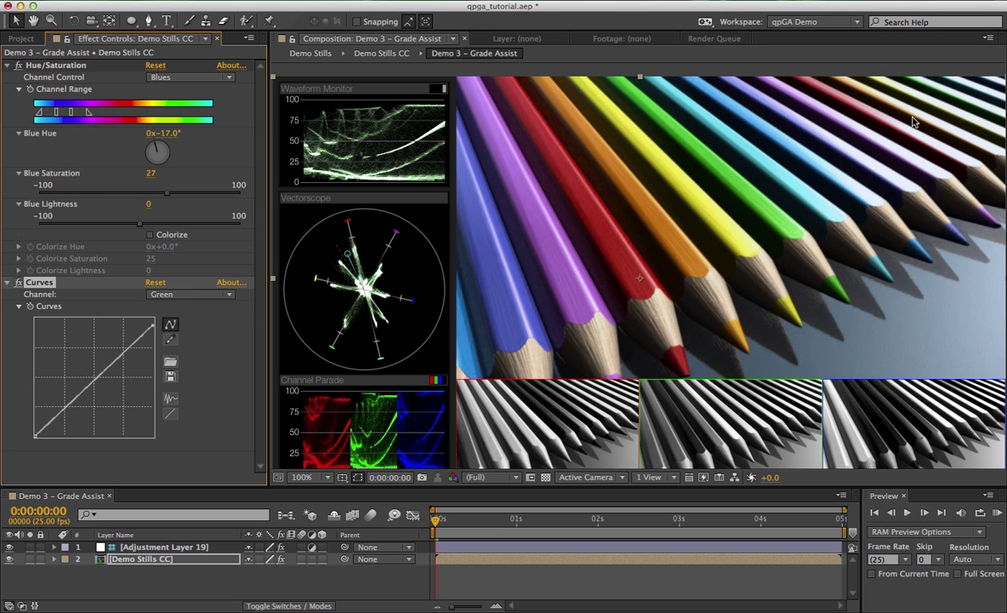
Step: Create a black, composition-sized solid layer
{"action": "right_click", "coordinate": [134, 579]}
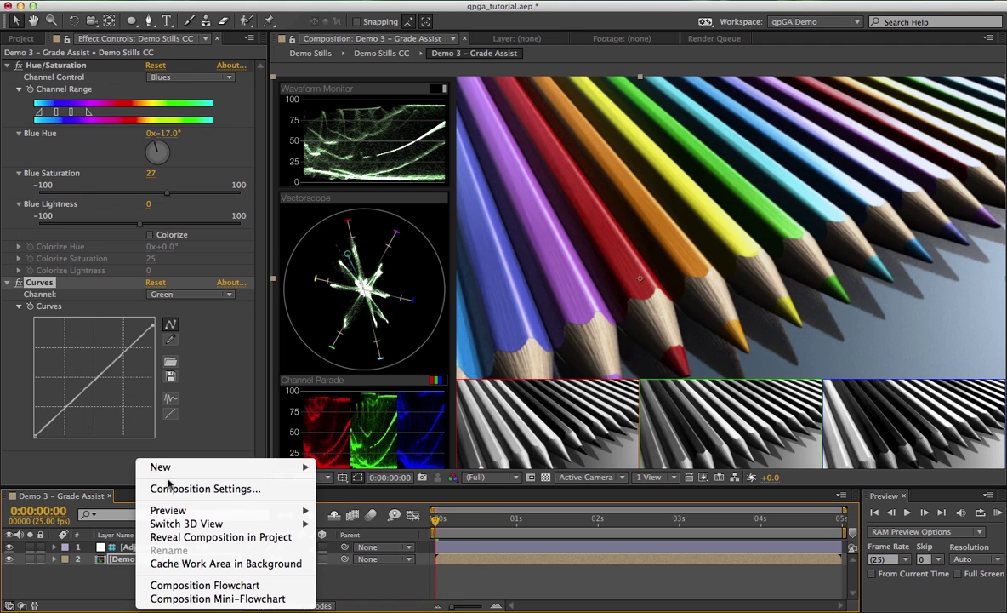
{"action": "mouse_move", "coordinate": [175, 474]}
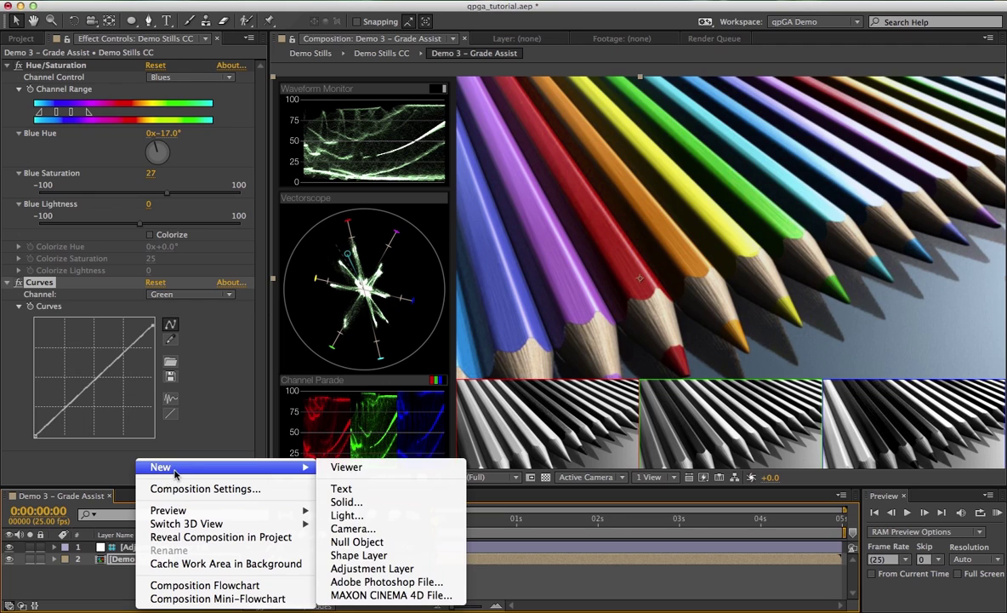
{"action": "left_click", "coordinate": [371, 509]}
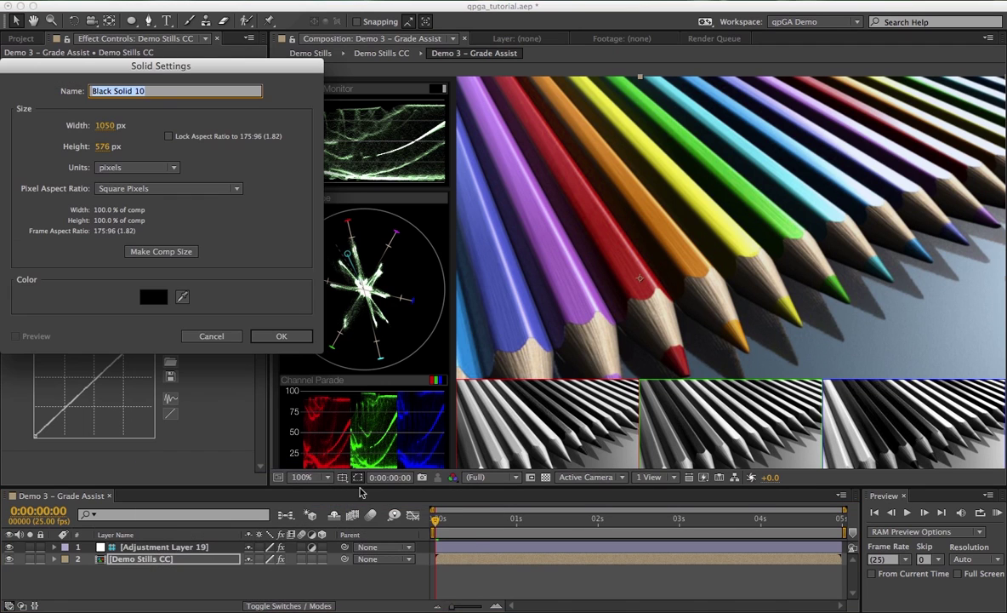
{"action": "left_click", "coordinate": [277, 310]}
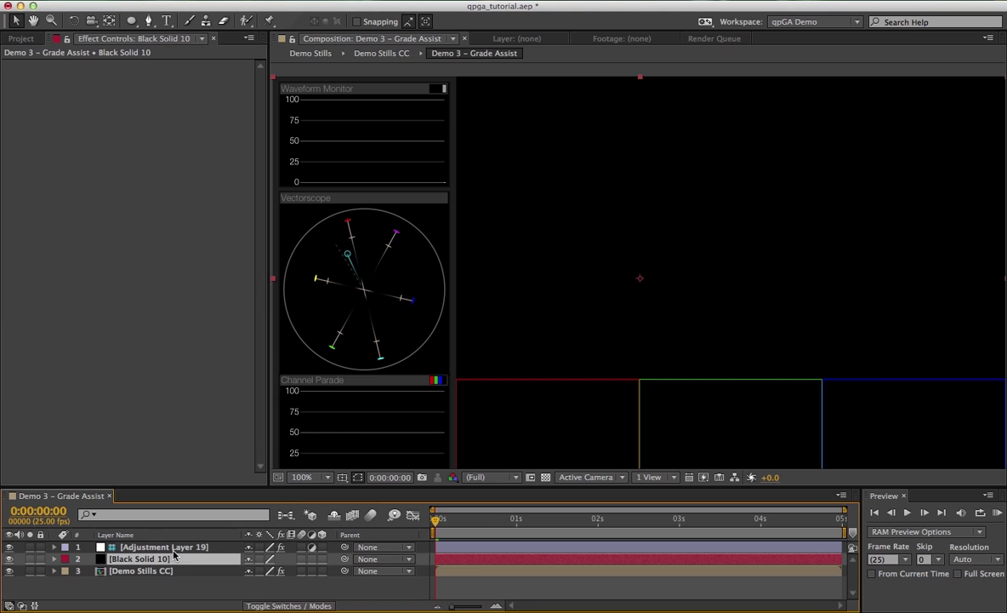
Step: Add a fitted ellipse mask to the solid, set to Subtract with 250-pixel feather
{"action": "double_click", "coordinate": [130, 19]}
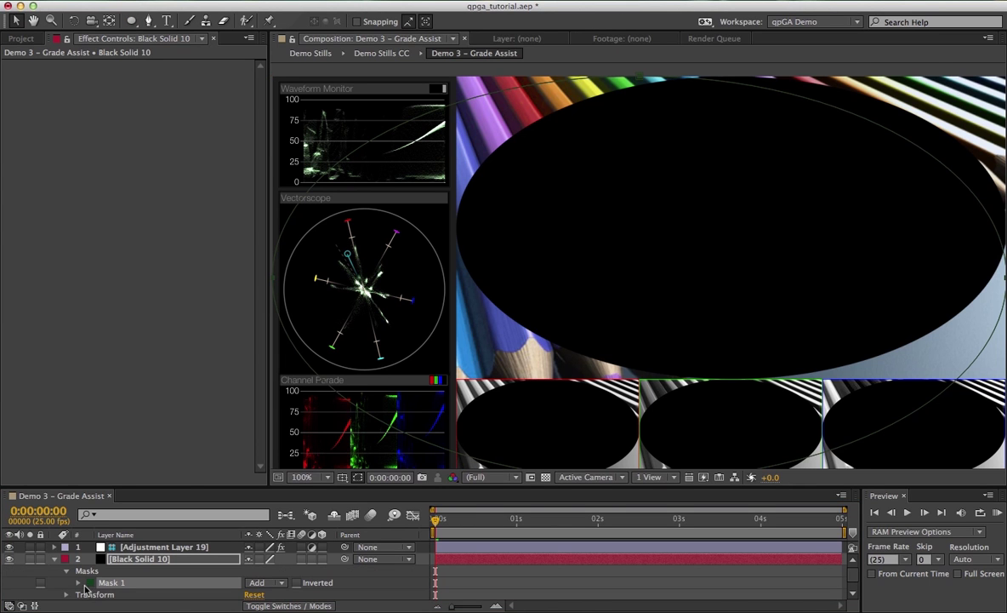
{"action": "key", "text": "f"}
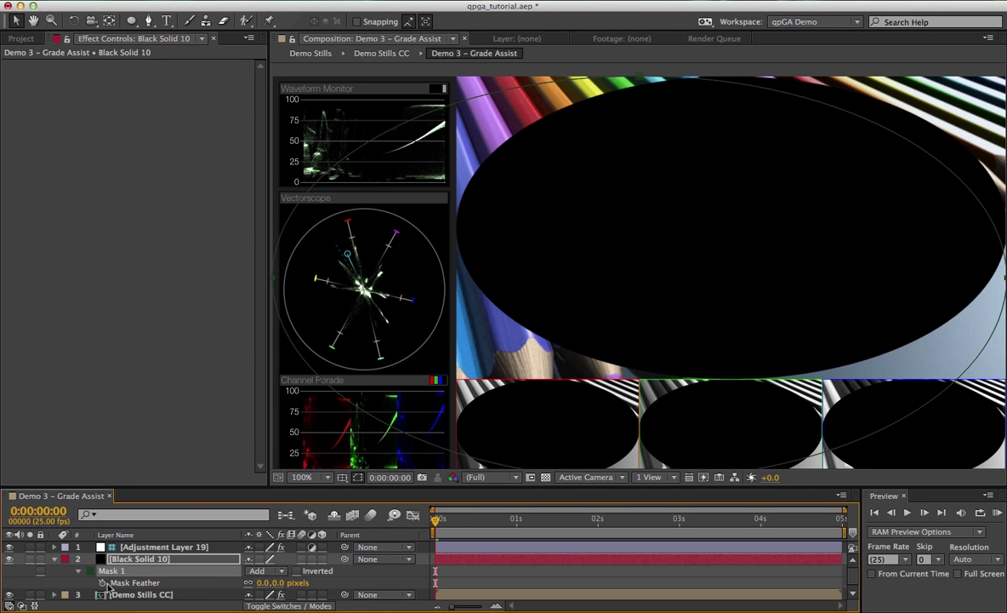
{"action": "left_click", "coordinate": [264, 571]}
{"action": "left_click", "coordinate": [269, 597]}
{"action": "left_click", "coordinate": [263, 582]}
{"action": "type", "text": "250"}
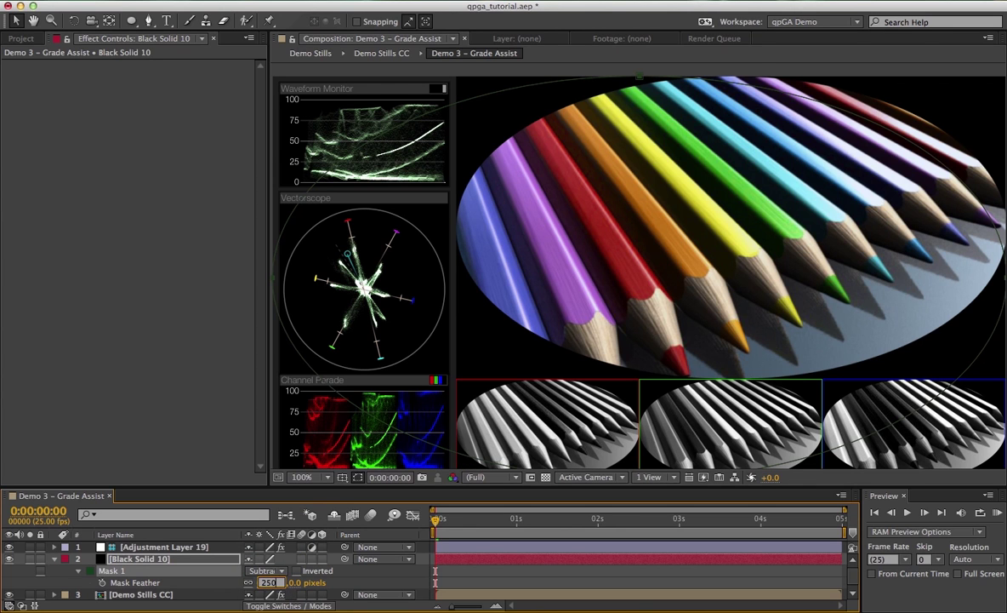
{"action": "key", "text": "Return"}
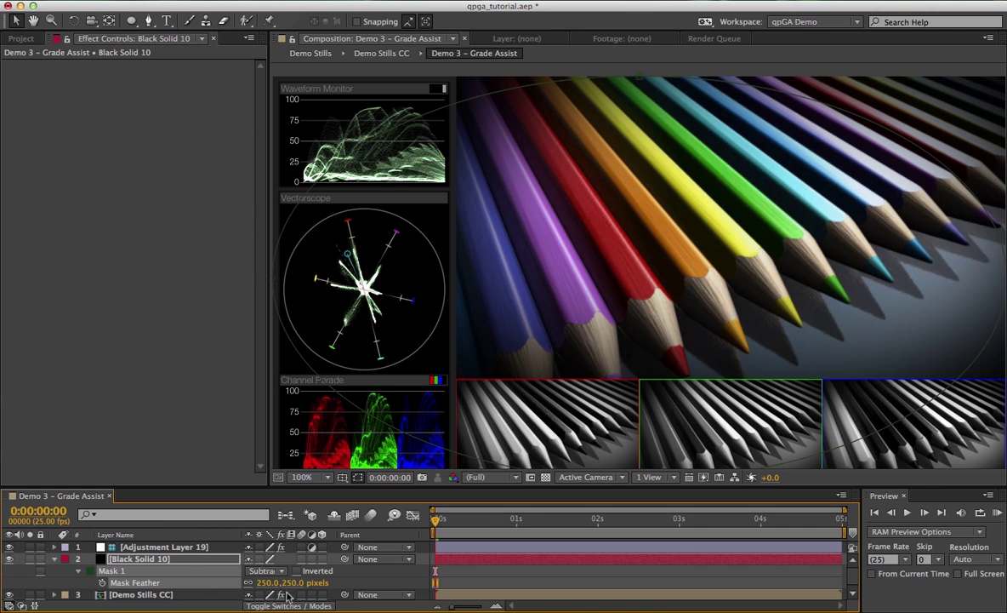
Step: Lower the black solid's Opacity to 7% for a faint vignette
{"action": "key", "text": "t"}
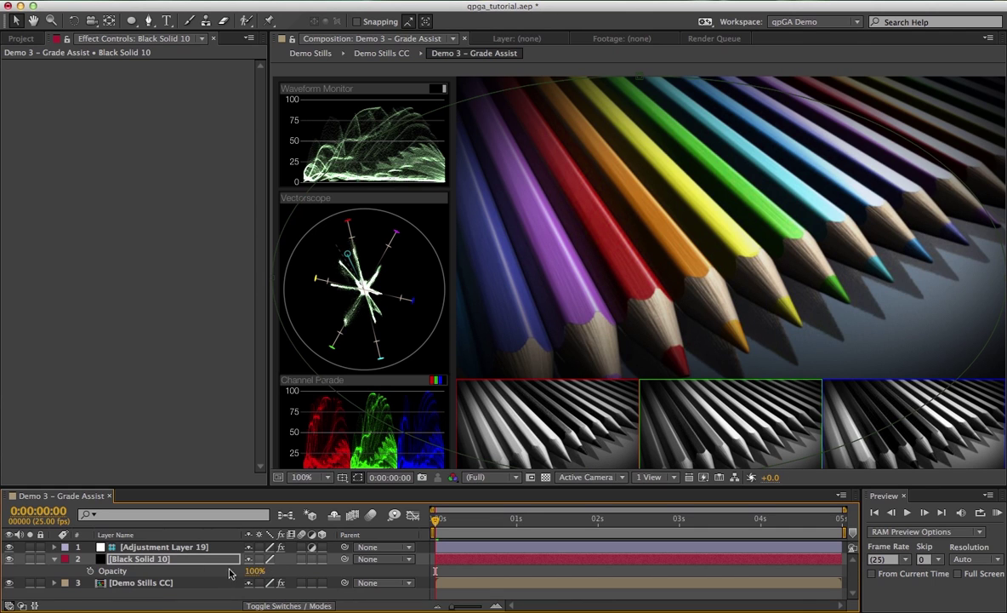
{"action": "left_click_drag", "start_coordinate": [255, 571], "coordinate": [193, 573]}
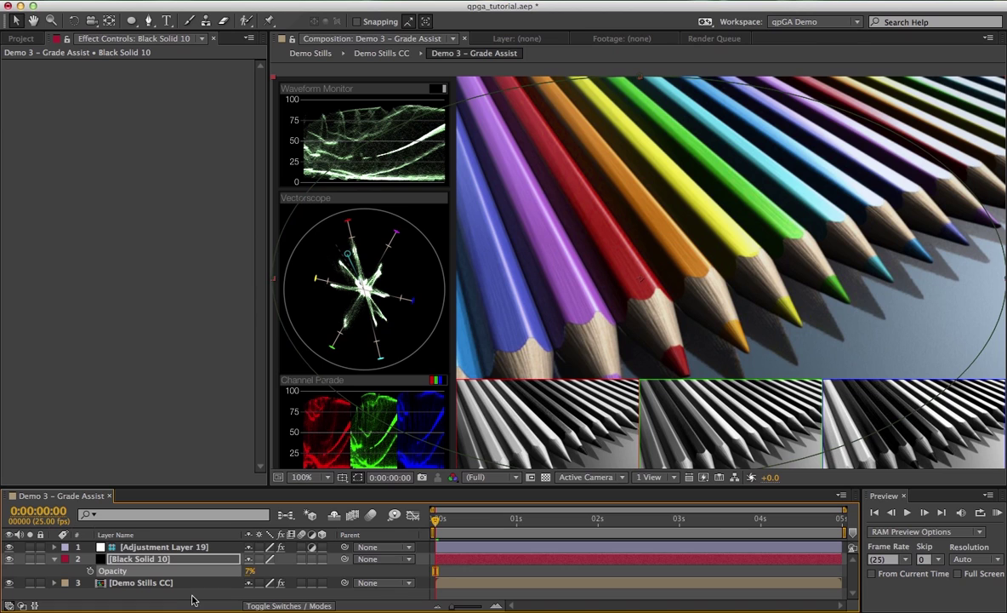
{"action": "left_click", "coordinate": [193, 598]}
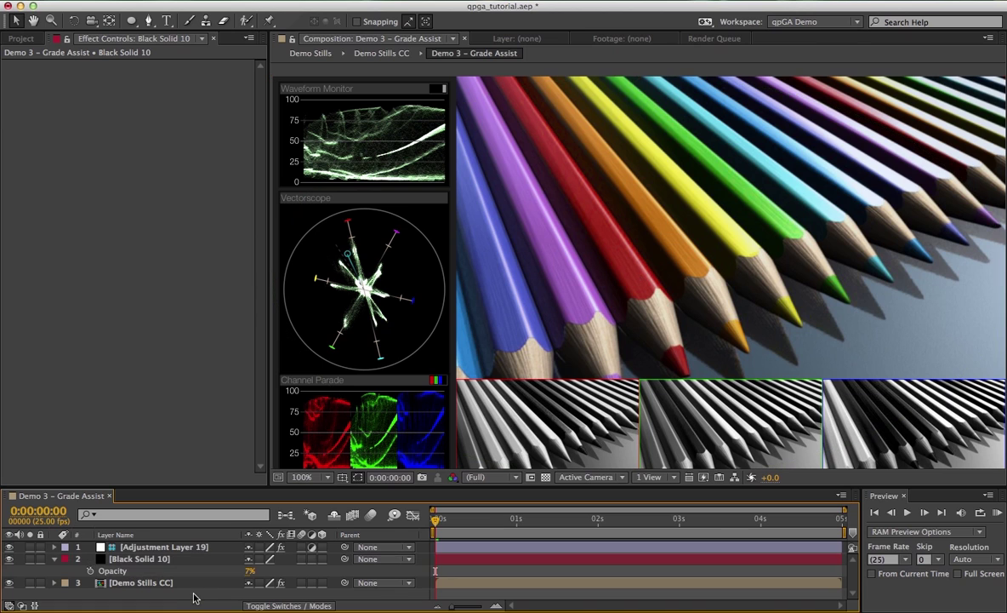
Step: Select Adjustment Layer 19 and scrub Compare with Original to check the grade
{"action": "left_click", "coordinate": [183, 547]}
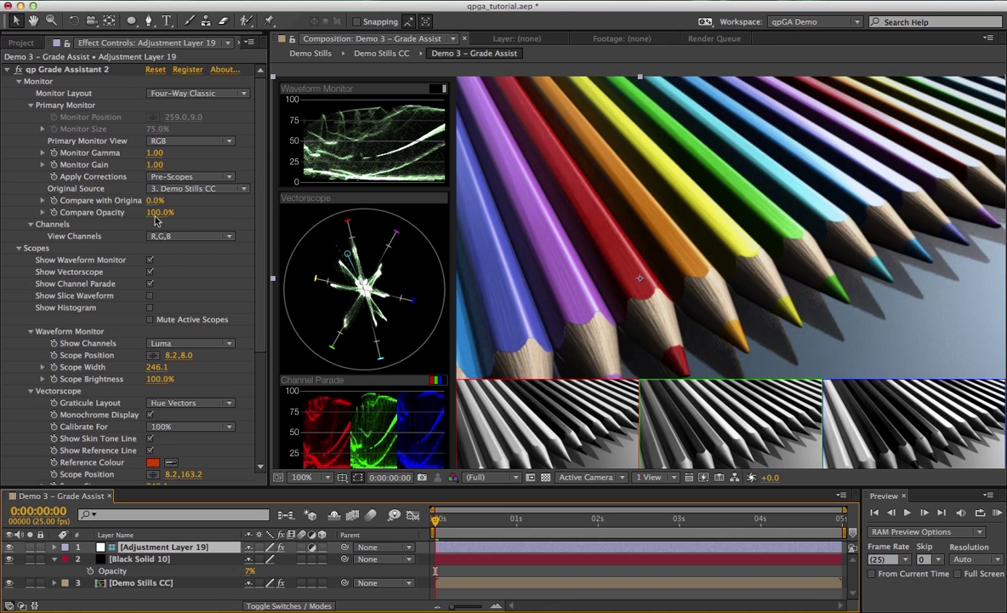
{"action": "mouse_move", "coordinate": [154, 204]}
{"action": "left_mouse_down"}
{"action": "mouse_move", "coordinate": [215, 198]}
{"action": "mouse_move", "coordinate": [145, 192]}
{"action": "left_mouse_up"}
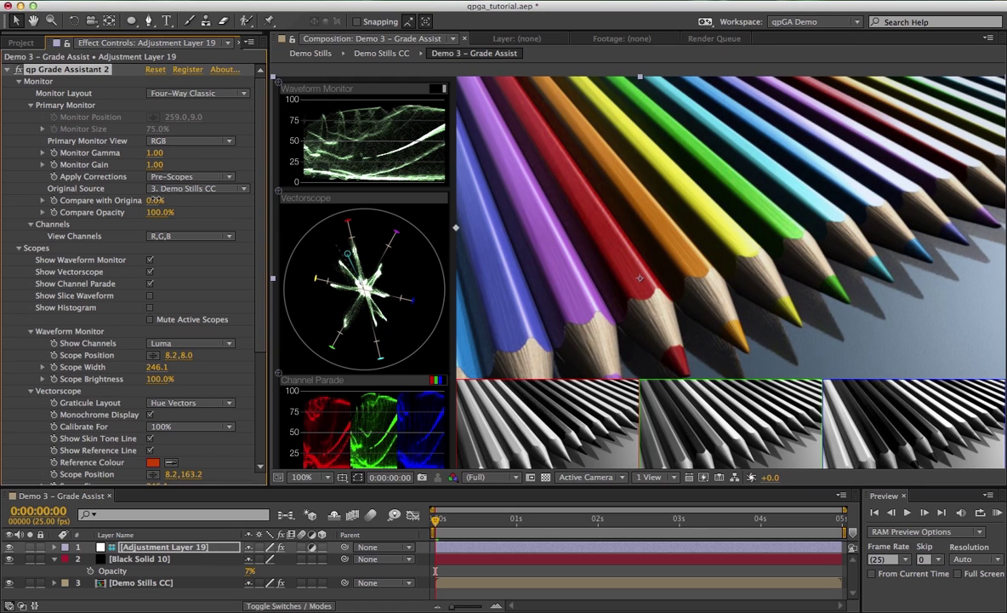